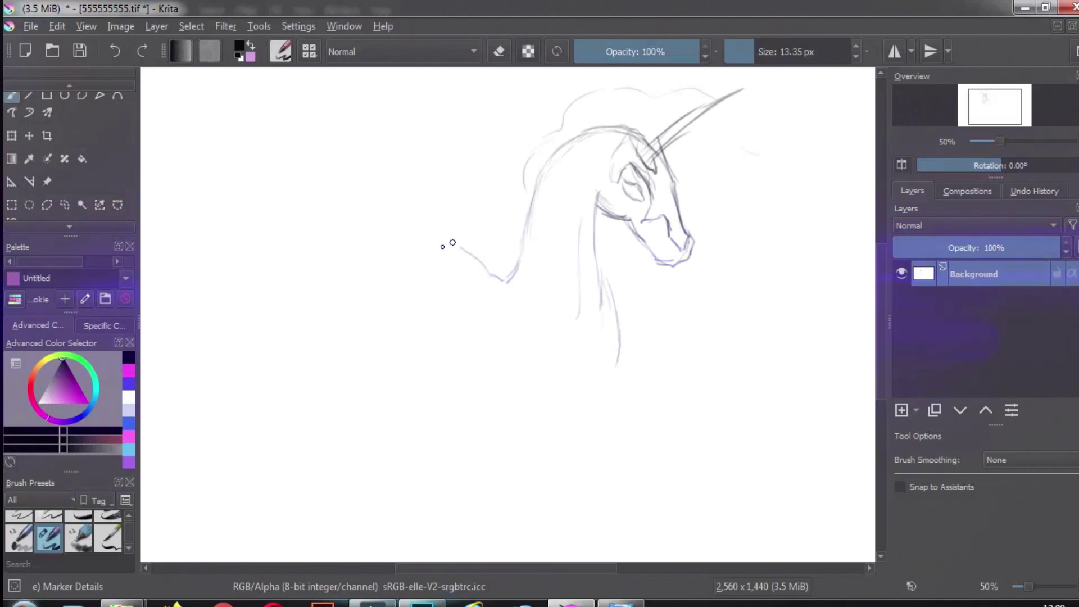
# Undo the stray neck strokes, then sketch the wing feathers and lines beneath the chest
pyautogui.hotkey('ctrl', 'z')
pyautogui.hotkey('ctrl', 'z')
pyautogui.hotkey('ctrl', 'z')
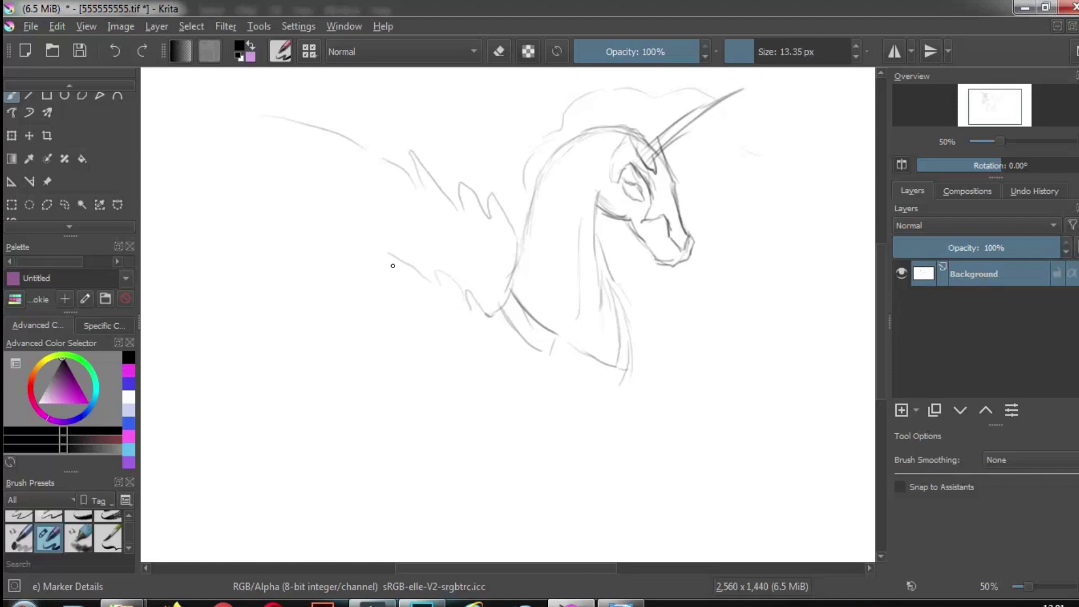
pyautogui.moveTo(365, 242); pyautogui.dragTo(265, 233)
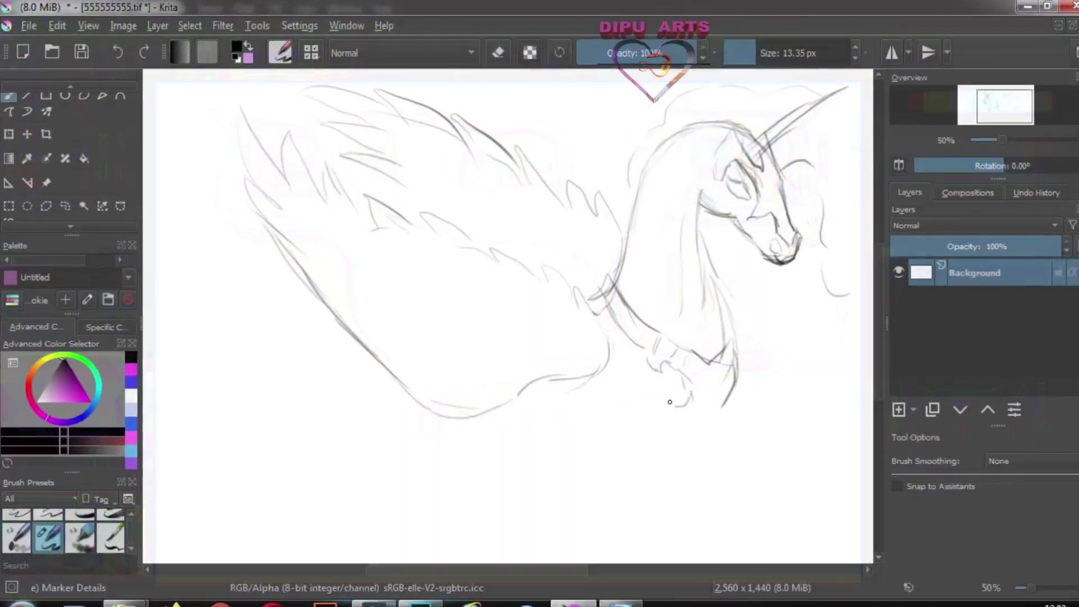
pyautogui.moveTo(622, 443); pyautogui.dragTo(664, 468)
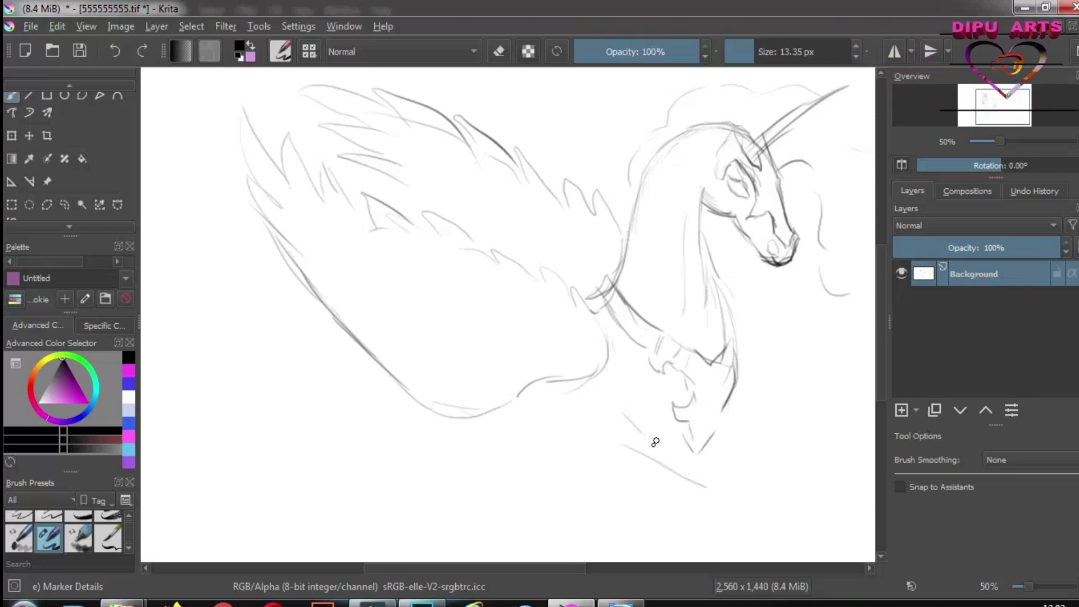
pyautogui.moveTo(590, 503); pyautogui.dragTo(719, 520)
pyautogui.moveTo(664, 467); pyautogui.dragTo(708, 484)
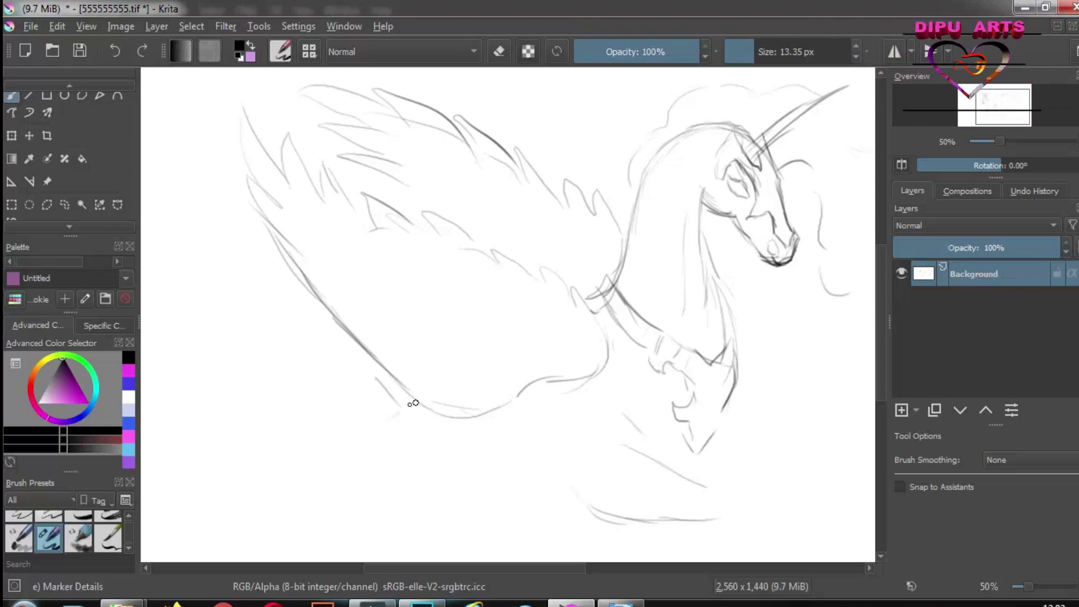
pyautogui.moveTo(411, 401)
pyautogui.mouseDown()
pyautogui.moveTo(378, 470)
pyautogui.moveTo(382, 494)
pyautogui.mouseUp()
# Sketch the rearing front leg, the lower body curve and curly mane strands
pyautogui.moveTo(704, 446); pyautogui.dragTo(551, 451)
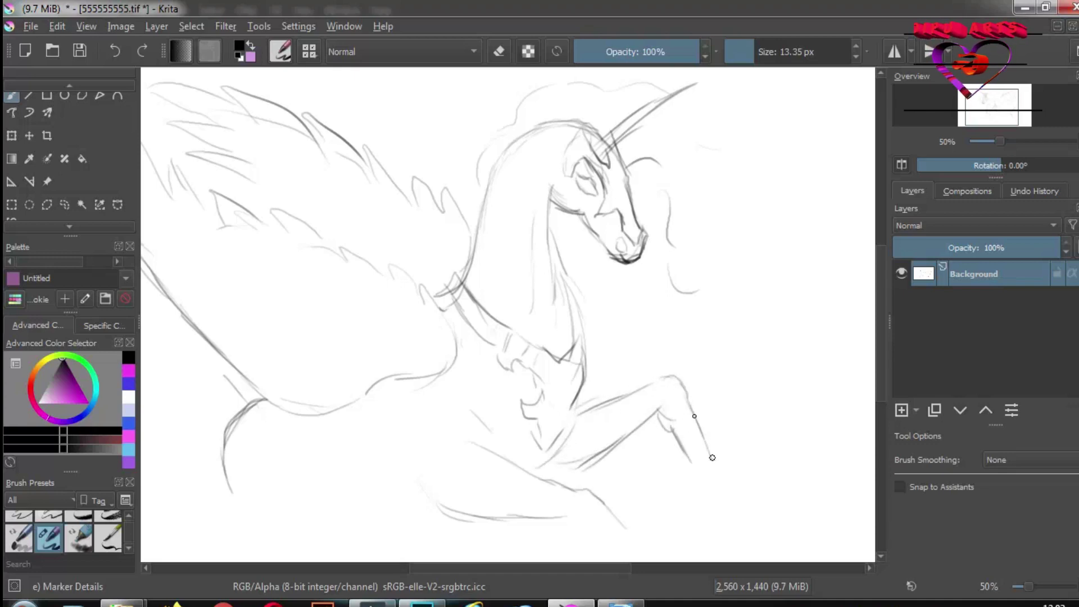
pyautogui.moveTo(693, 415); pyautogui.dragTo(727, 488)
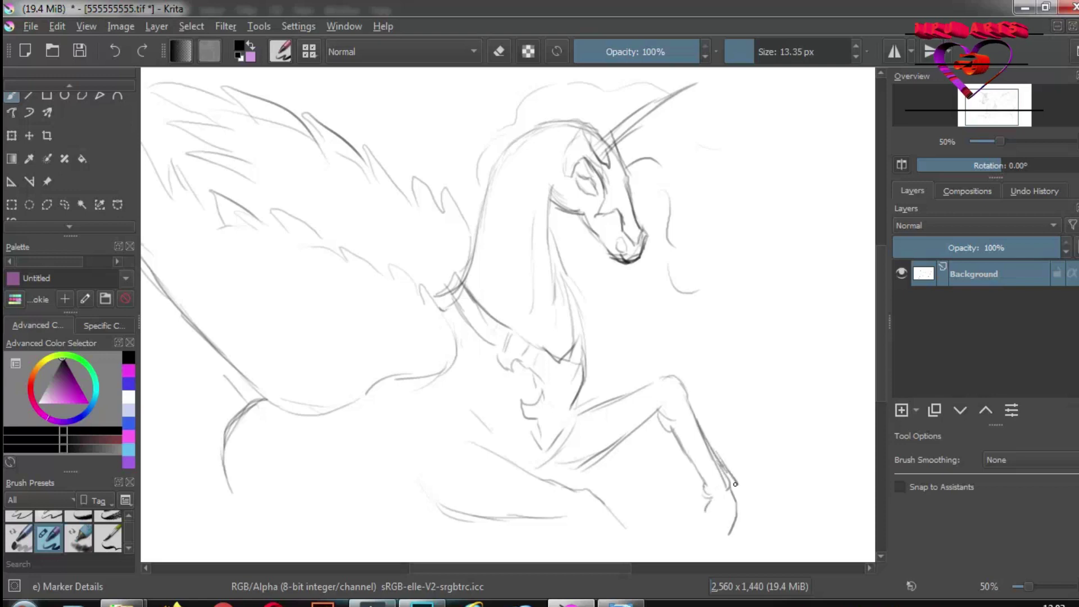
pyautogui.moveTo(693, 399); pyautogui.dragTo(700, 454)
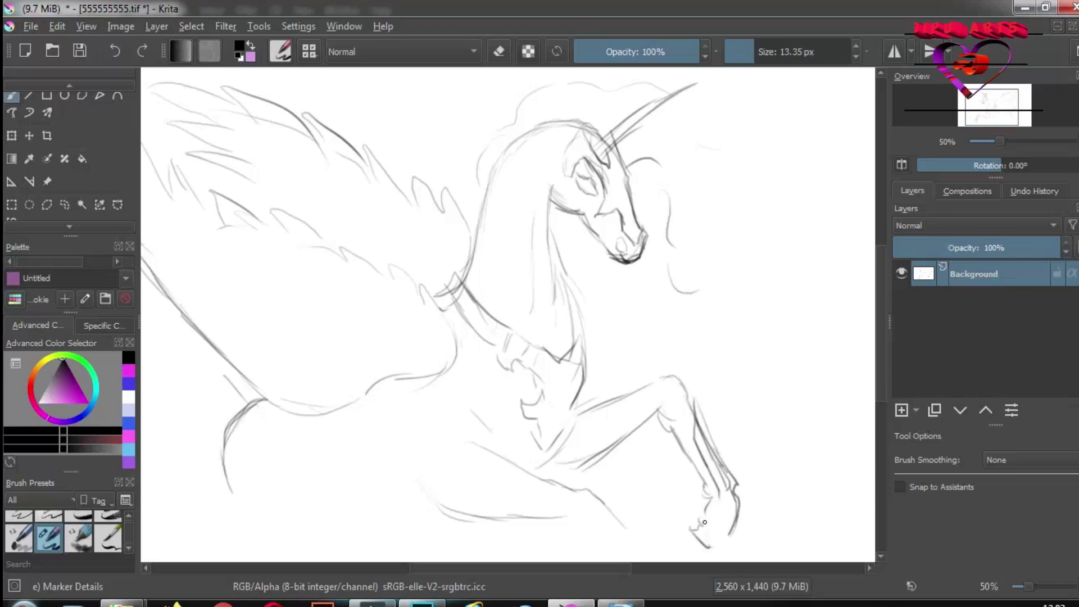
pyautogui.moveTo(585, 498); pyautogui.dragTo(600, 548)
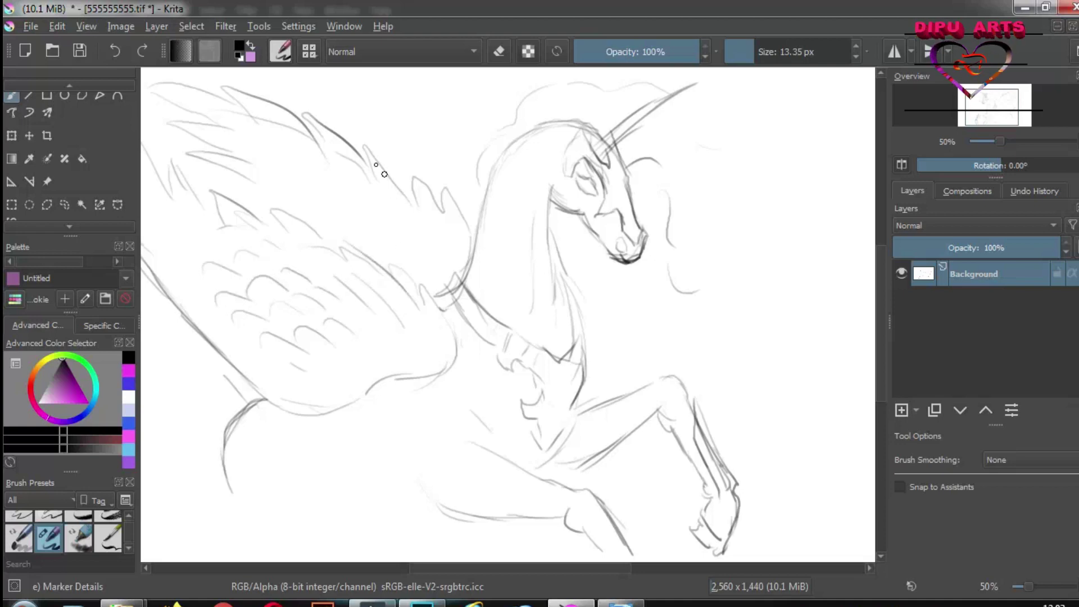
pyautogui.moveTo(706, 163); pyautogui.dragTo(779, 169)
pyautogui.moveTo(658, 284); pyautogui.dragTo(752, 280)
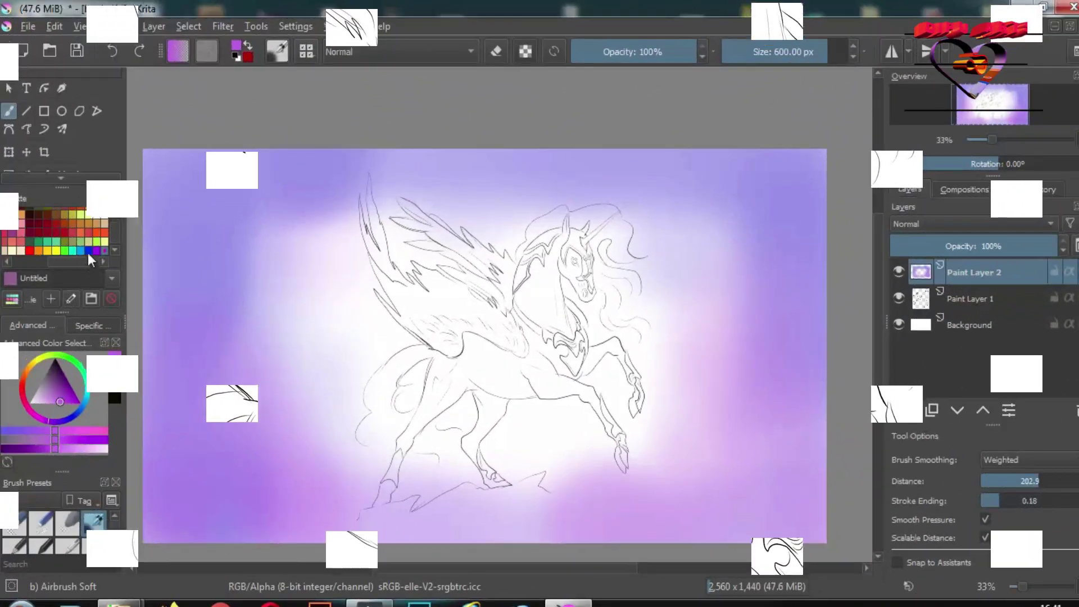
# Airbrush blue into the top corners and right side, magenta along the bottom, then select Paint Layer 1
pyautogui.moveTo(180, 236); pyautogui.dragTo(296, 181)
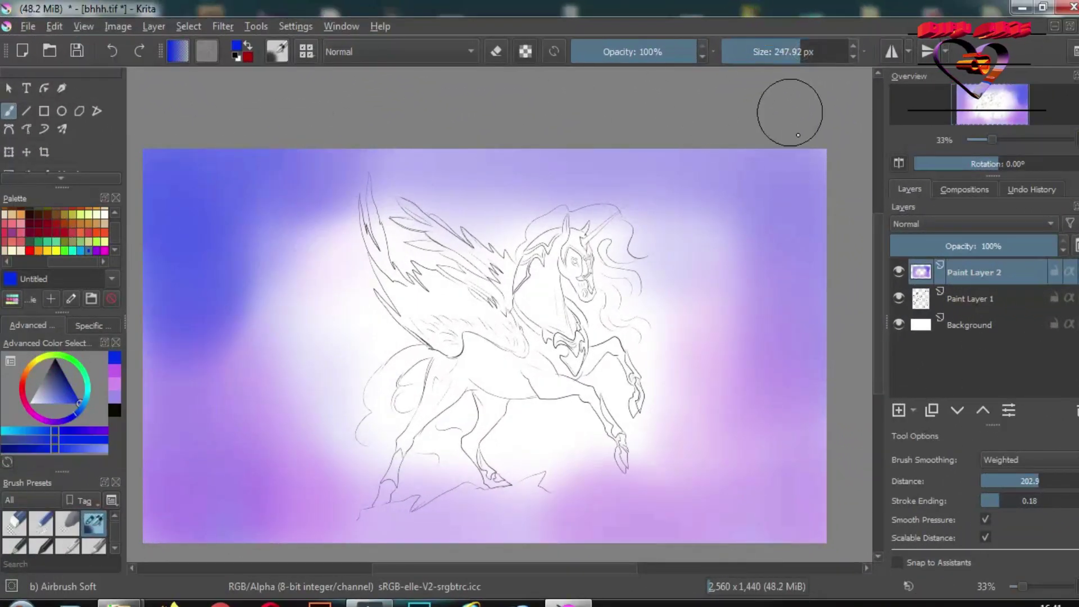
pyautogui.moveTo(792, 168)
pyautogui.mouseDown()
pyautogui.moveTo(675, 185)
pyautogui.moveTo(741, 248)
pyautogui.moveTo(758, 338)
pyautogui.moveTo(534, 236)
pyautogui.moveTo(553, 441)
pyautogui.moveTo(396, 551)
pyautogui.moveTo(349, 506)
pyautogui.mouseUp()
pyautogui.moveTo(247, 478)
pyautogui.mouseDown()
pyautogui.moveTo(534, 534)
pyautogui.moveTo(759, 506)
pyautogui.moveTo(704, 321)
pyautogui.moveTo(694, 150)
pyautogui.mouseUp()
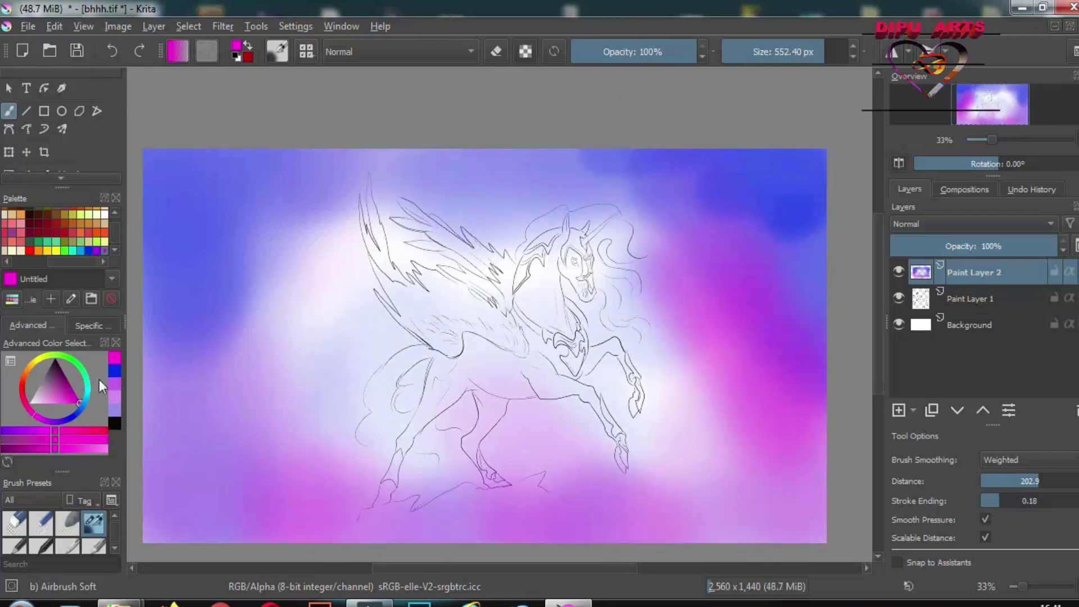
pyautogui.keyDown('ctrl'); pyautogui.click(694, 150); pyautogui.keyUp('ctrl')
pyautogui.moveTo(731, 225); pyautogui.dragTo(731, 478)
pyautogui.moveTo(990, 138); pyautogui.dragTo(996, 139)
pyautogui.click(967, 299)
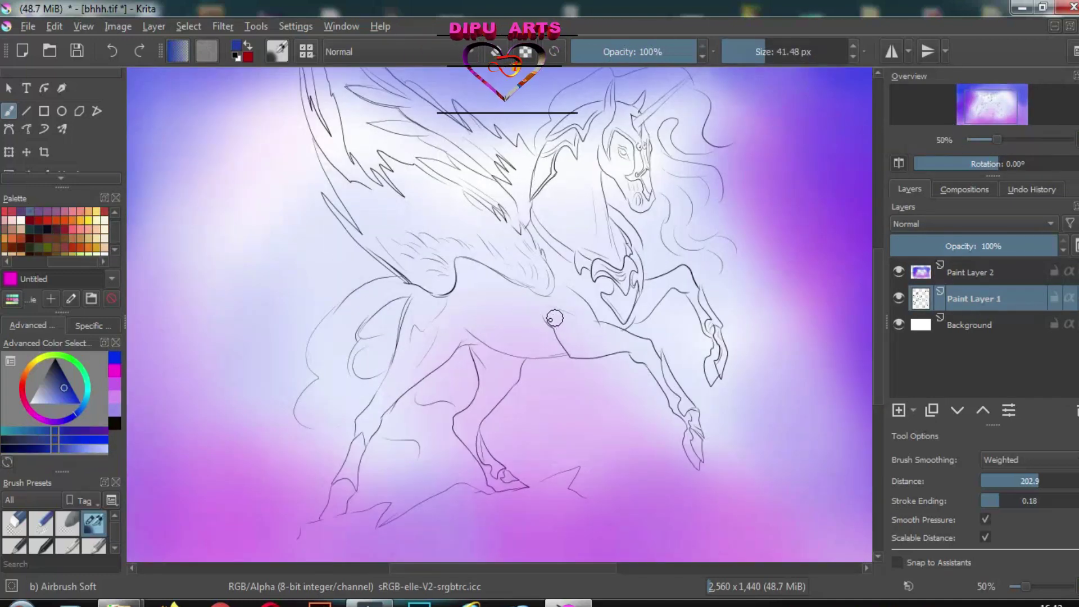
# Set brush smoothing to None and shade the neck and face grey on a new layer
pyautogui.moveTo(554, 319)
pyautogui.mouseDown()
pyautogui.moveTo(581, 345)
pyautogui.moveTo(572, 355)
pyautogui.mouseUp()
pyautogui.click(1029, 460)
pyautogui.click(995, 425)
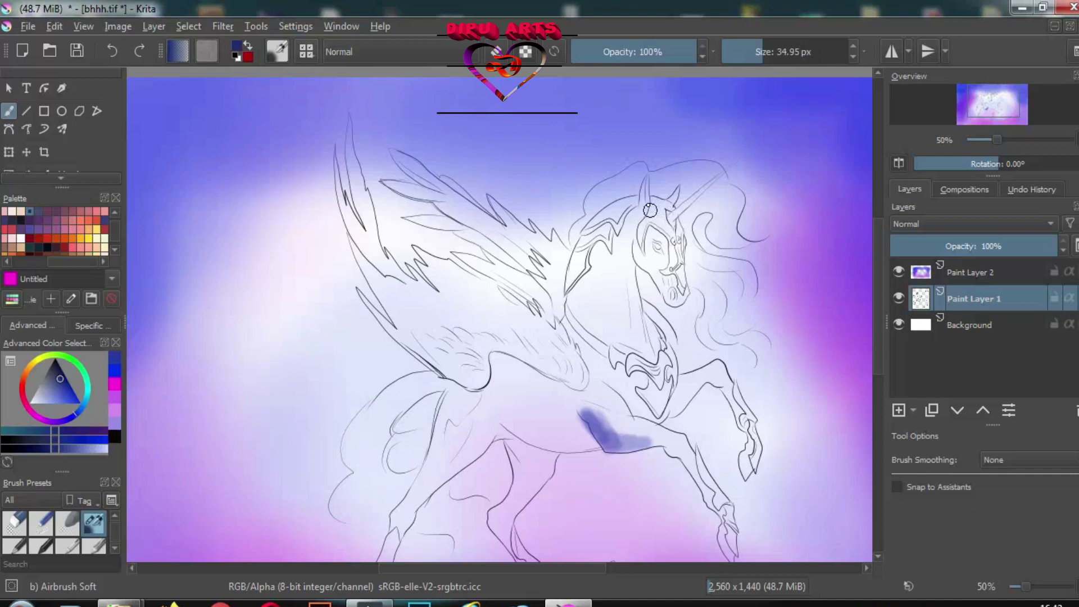
pyautogui.moveTo(590, 247)
pyautogui.mouseDown()
pyautogui.moveTo(616, 343)
pyautogui.moveTo(600, 248)
pyautogui.moveTo(615, 337)
pyautogui.moveTo(647, 348)
pyautogui.moveTo(630, 264)
pyautogui.moveTo(627, 340)
pyautogui.mouseUp()
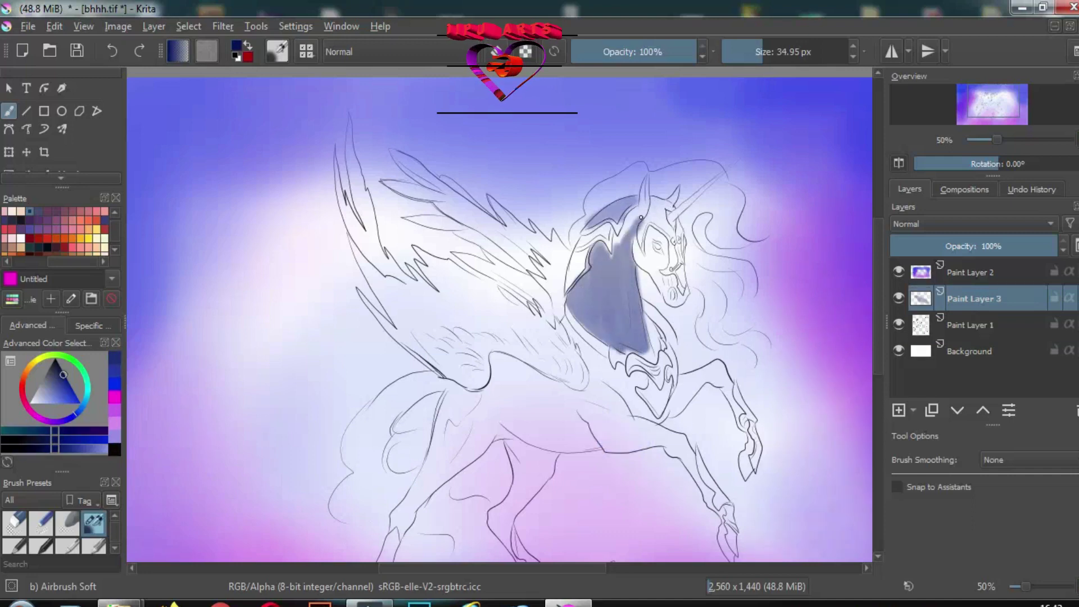
pyautogui.moveTo(997, 139); pyautogui.dragTo(987, 100)
pyautogui.moveTo(436, 259)
pyautogui.mouseDown()
pyautogui.moveTo(425, 306)
pyautogui.moveTo(449, 340)
pyautogui.mouseUp()
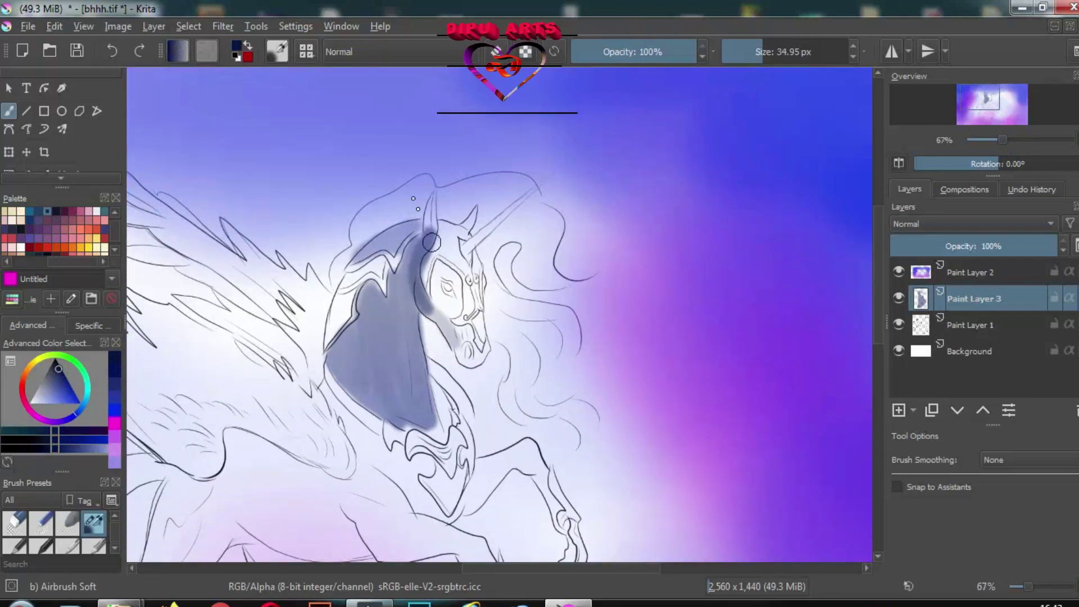
# With Marker Details, darken the eye area, muzzle and neck with dark strokes
pyautogui.press('F6')
pyautogui.click(491, 165)
pyautogui.moveTo(437, 264); pyautogui.dragTo(443, 295)
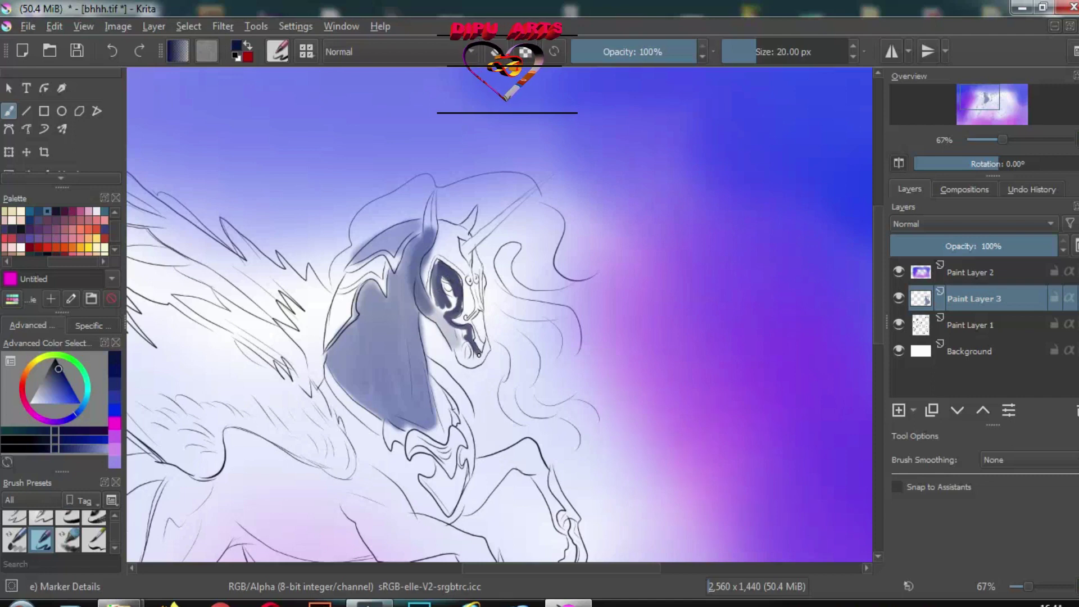
pyautogui.press('1')
pyautogui.moveTo(435, 340); pyautogui.dragTo(446, 346)
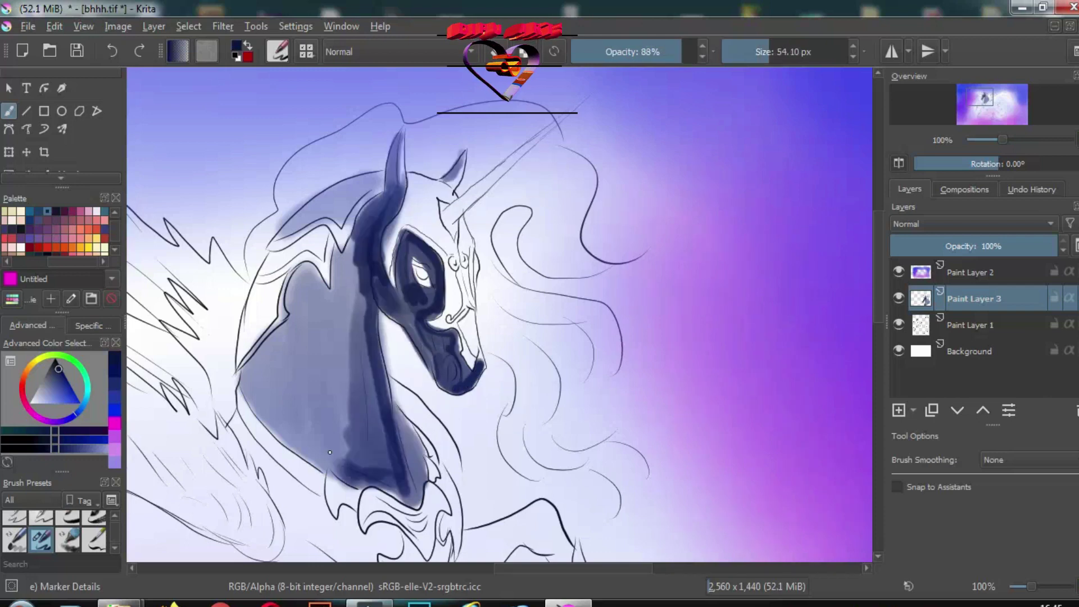
pyautogui.moveTo(397, 140); pyautogui.dragTo(408, 494)
pyautogui.moveTo(281, 405); pyautogui.dragTo(337, 467)
pyautogui.moveTo(253, 382)
pyautogui.mouseDown()
pyautogui.moveTo(331, 436)
pyautogui.moveTo(298, 326)
pyautogui.mouseUp()
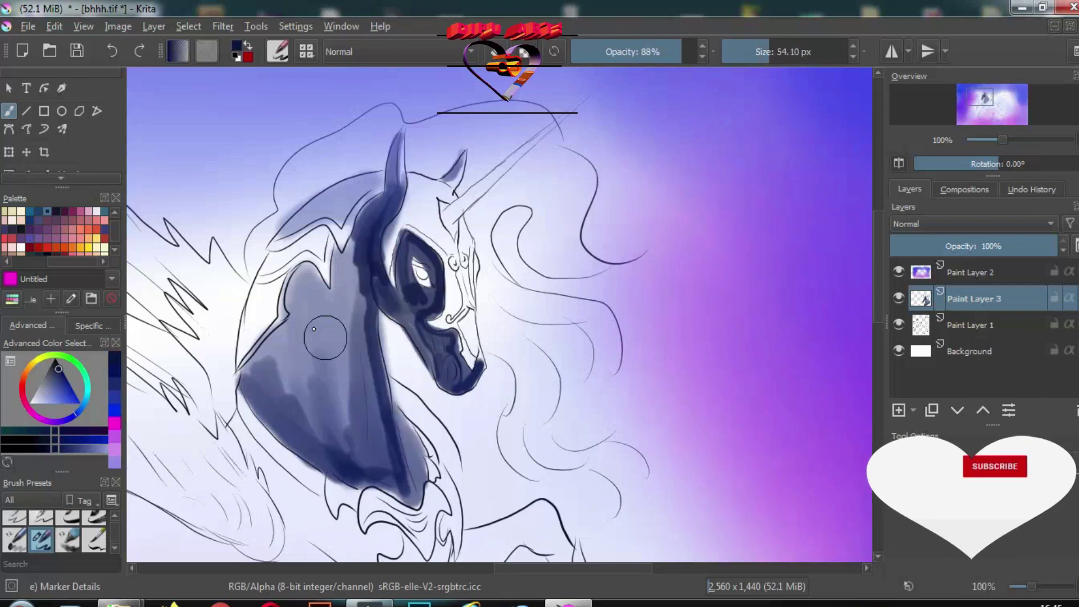
pyautogui.moveTo(337, 416)
pyautogui.mouseDown()
pyautogui.moveTo(264, 337)
pyautogui.moveTo(286, 269)
pyautogui.moveTo(251, 377)
pyautogui.moveTo(292, 433)
pyautogui.mouseUp()
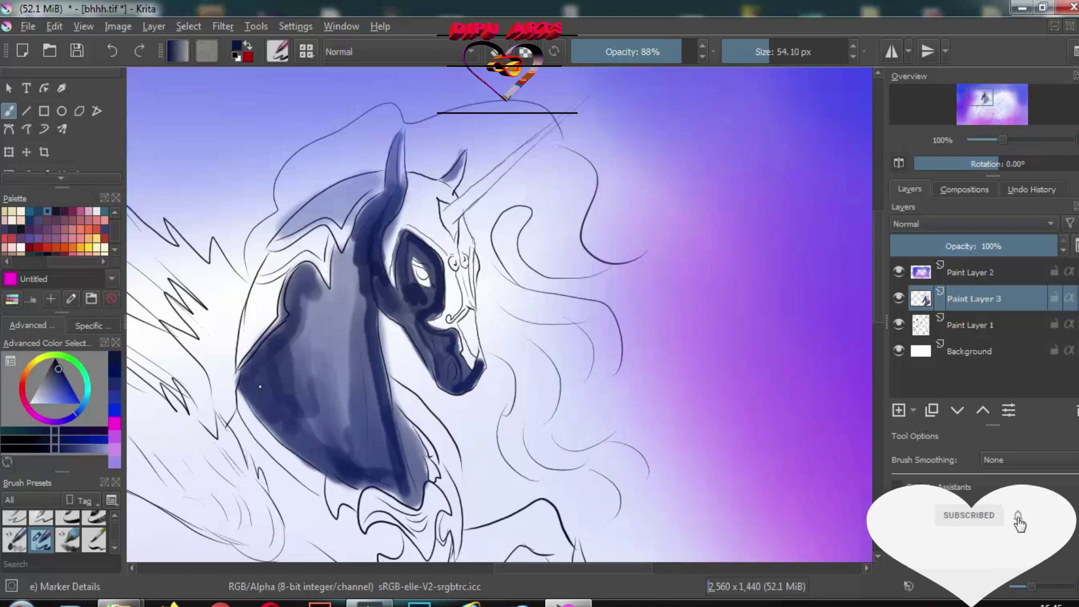
# Blend the neck shading smoothly with the Blender Basic brush
pyautogui.click(277, 51)
pyautogui.click(491, 345)
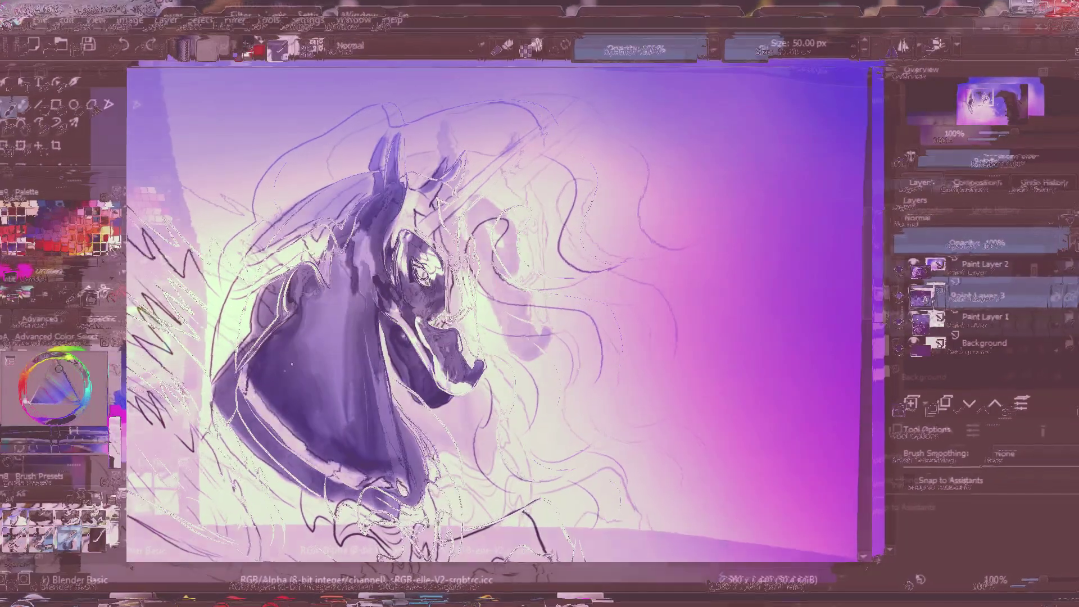
pyautogui.moveTo(275, 347); pyautogui.dragTo(307, 373)
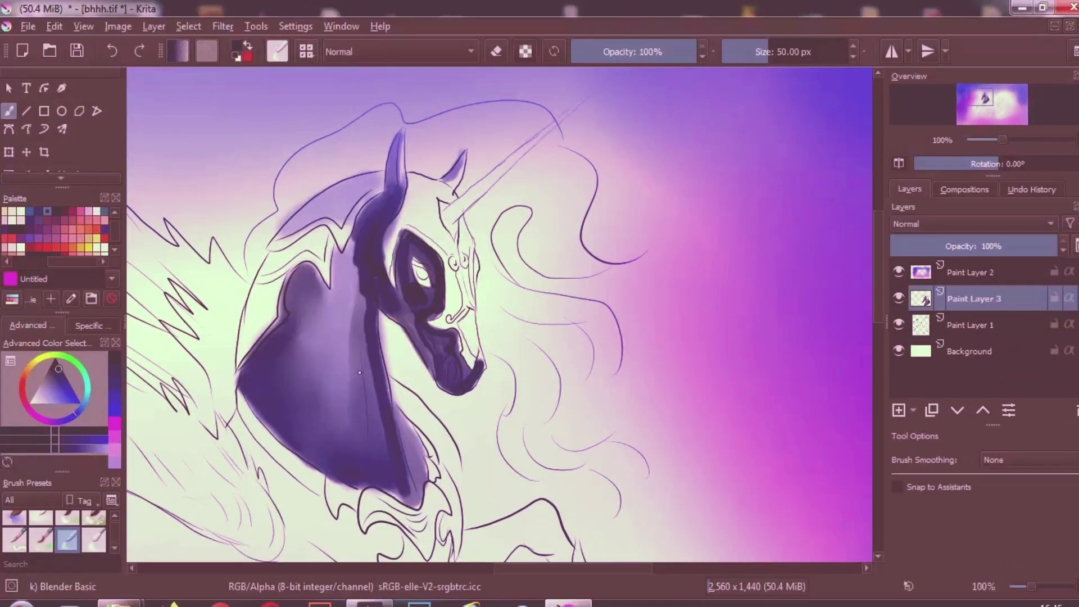
# With a smaller brush, paint dark blue along the neck, front leg and hoof
pyautogui.press('[')
pyautogui.moveTo(354, 236); pyautogui.dragTo(361, 304)
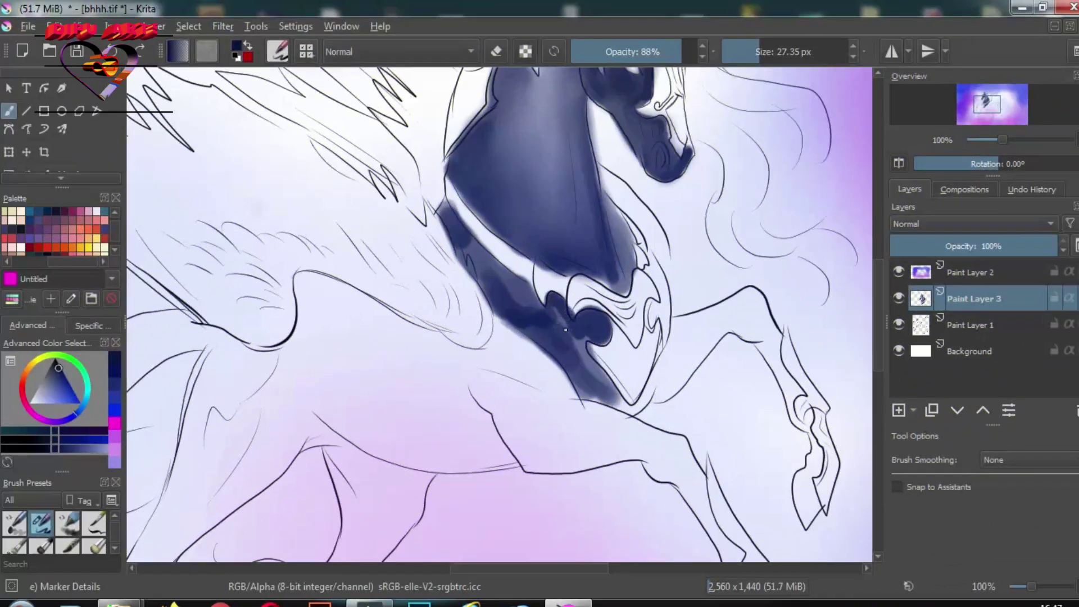
pyautogui.moveTo(562, 315)
pyautogui.mouseDown()
pyautogui.moveTo(621, 403)
pyautogui.moveTo(548, 327)
pyautogui.mouseUp()
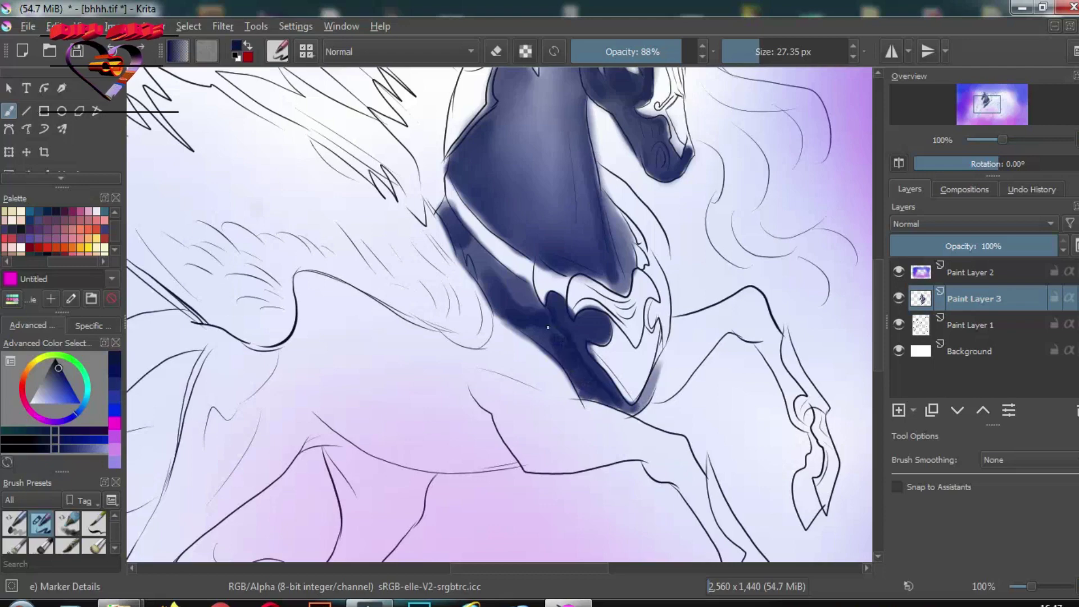
pyautogui.moveTo(492, 263)
pyautogui.mouseDown()
pyautogui.moveTo(545, 326)
pyautogui.moveTo(382, 174)
pyautogui.mouseUp()
pyautogui.moveTo(509, 160)
pyautogui.mouseDown()
pyautogui.moveTo(538, 194)
pyautogui.moveTo(601, 188)
pyautogui.moveTo(605, 171)
pyautogui.moveTo(515, 160)
pyautogui.moveTo(506, 219)
pyautogui.moveTo(594, 166)
pyautogui.mouseUp()
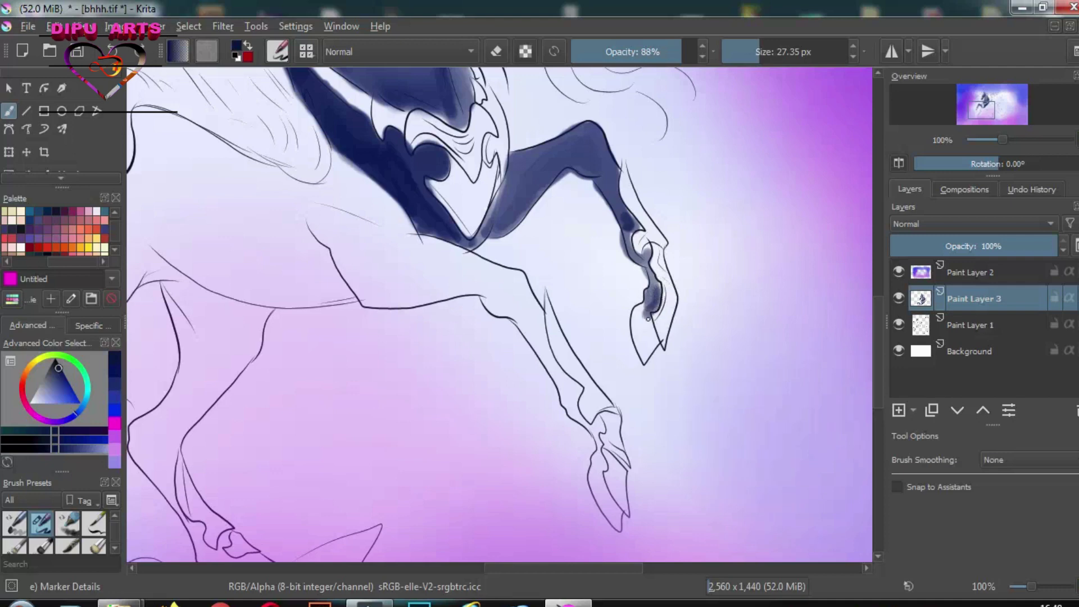
pyautogui.moveTo(648, 319); pyautogui.dragTo(645, 326)
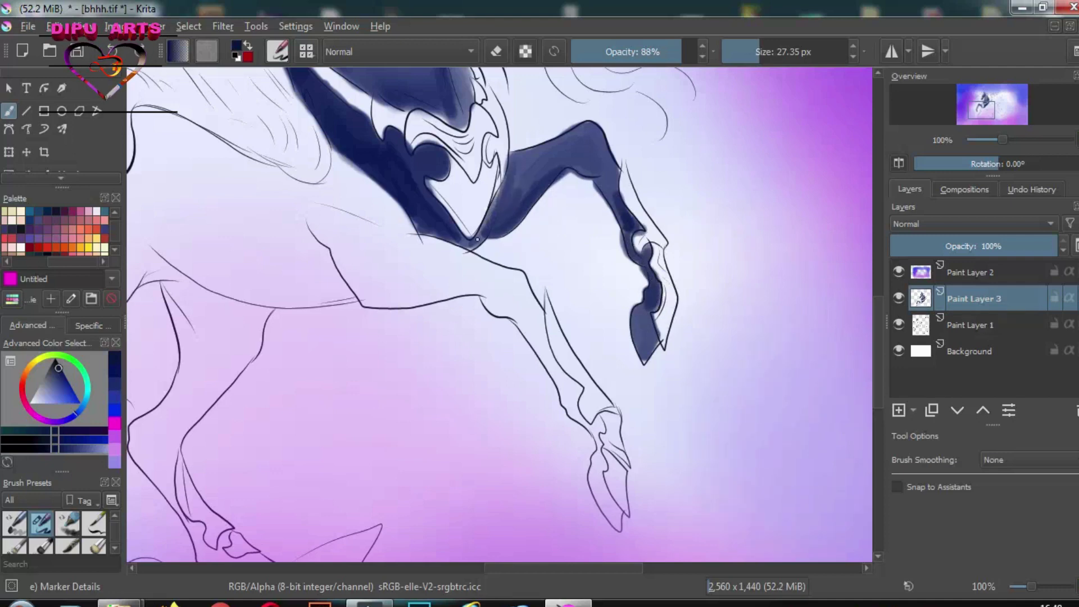
# Shade the back, shoulder, chest, neck and lower leg in dark purple
pyautogui.click(771, 51)
pyautogui.moveTo(348, 225); pyautogui.dragTo(388, 264)
pyautogui.moveTo(315, 208); pyautogui.dragTo(405, 292)
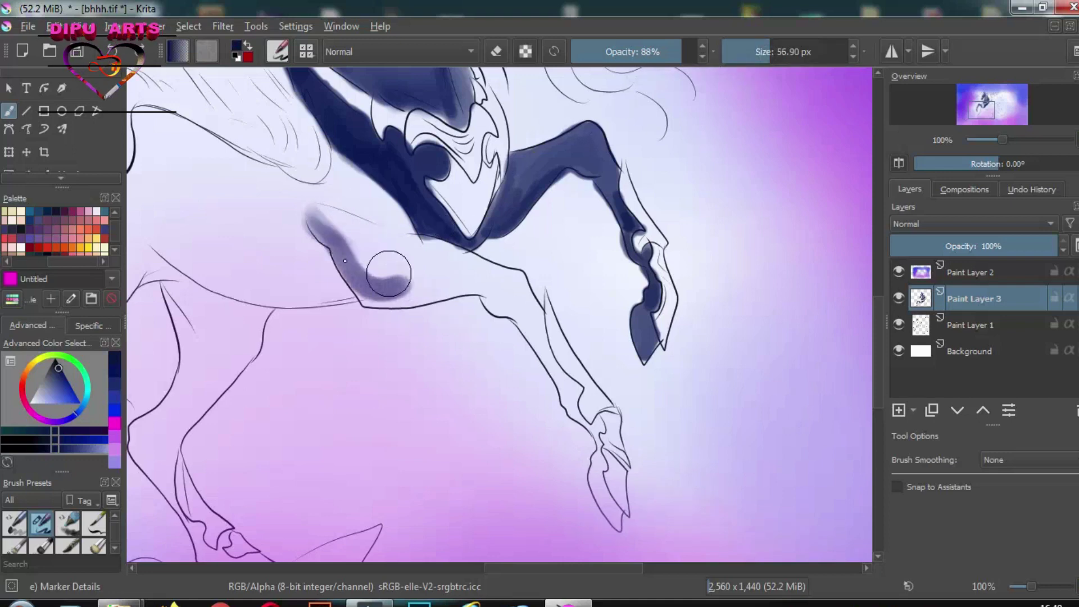
pyautogui.moveTo(338, 236)
pyautogui.mouseDown()
pyautogui.moveTo(455, 292)
pyautogui.moveTo(362, 233)
pyautogui.moveTo(523, 292)
pyautogui.mouseUp()
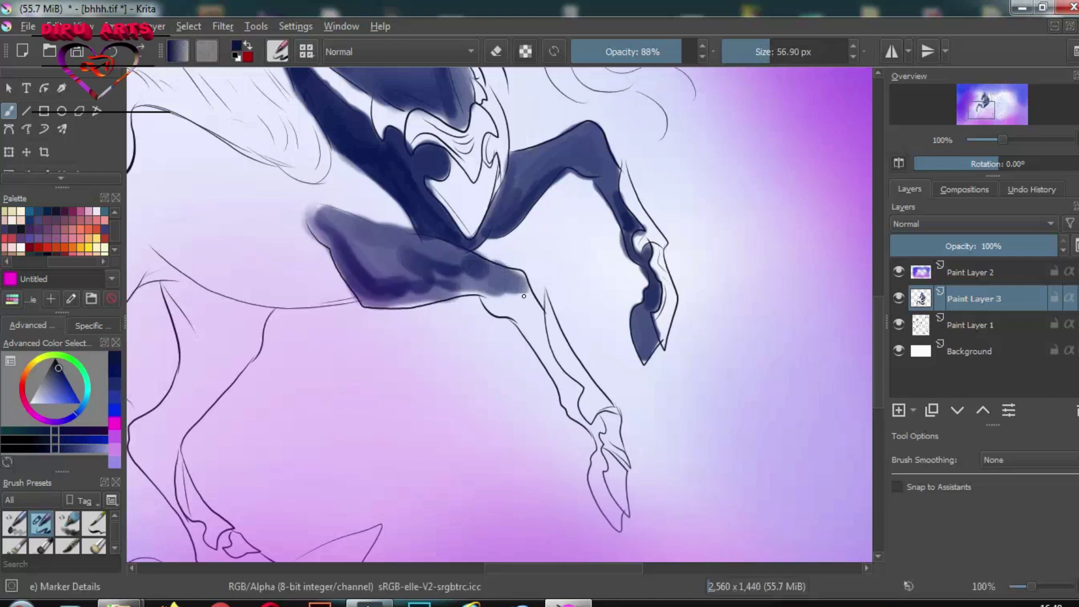
pyautogui.click(761, 51)
pyautogui.moveTo(478, 265)
pyautogui.mouseDown()
pyautogui.moveTo(535, 312)
pyautogui.moveTo(581, 416)
pyautogui.moveTo(523, 323)
pyautogui.moveTo(484, 292)
pyautogui.moveTo(400, 292)
pyautogui.mouseUp()
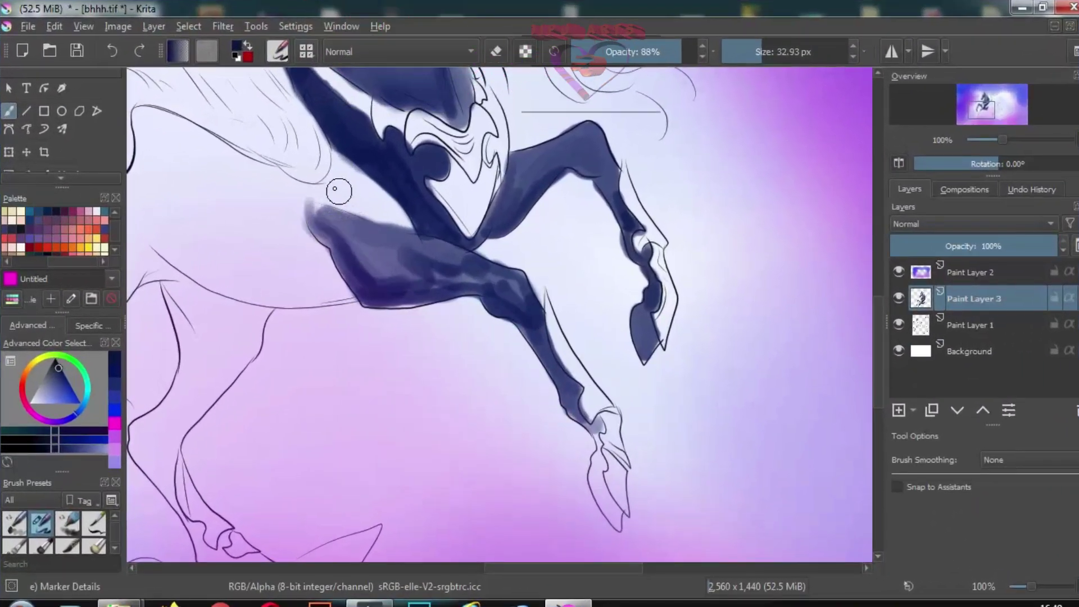
pyautogui.moveTo(334, 189)
pyautogui.mouseDown()
pyautogui.moveTo(393, 225)
pyautogui.moveTo(388, 214)
pyautogui.mouseUp()
pyautogui.moveTo(326, 163); pyautogui.dragTo(399, 225)
pyautogui.moveTo(315, 208)
pyautogui.mouseDown()
pyautogui.moveTo(409, 235)
pyautogui.moveTo(386, 250)
pyautogui.mouseUp()
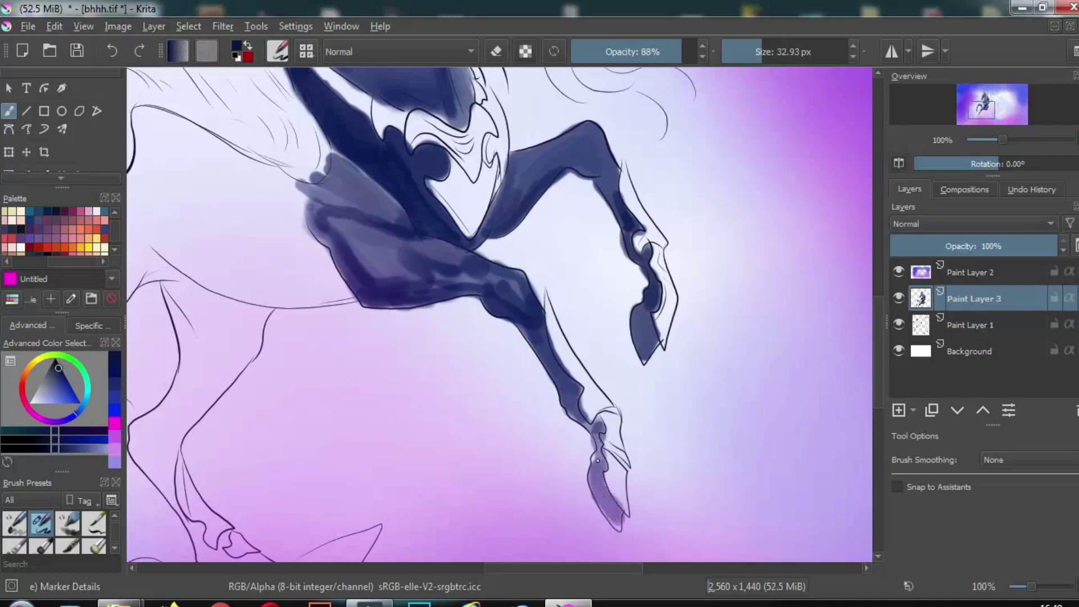
pyautogui.moveTo(597, 461); pyautogui.dragTo(597, 443)
# With a larger brush, extend broad dark purple shading across the chest, shoulder and back
pyautogui.moveTo(1003, 110); pyautogui.dragTo(992, 107)
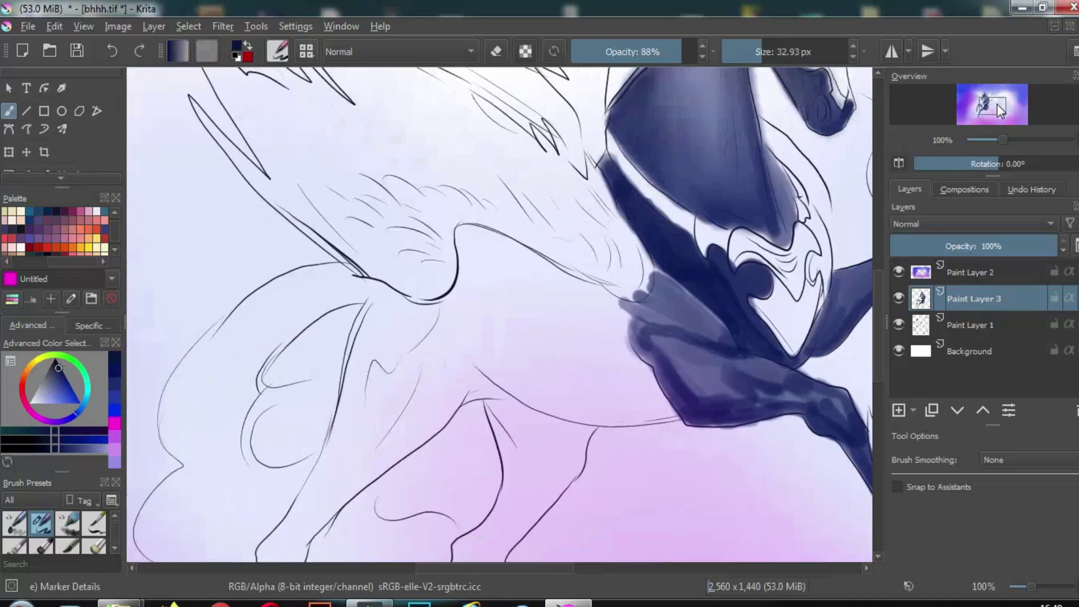
pyautogui.click(765, 59)
pyautogui.moveTo(525, 241)
pyautogui.mouseDown()
pyautogui.moveTo(528, 320)
pyautogui.moveTo(681, 298)
pyautogui.moveTo(465, 308)
pyautogui.moveTo(441, 367)
pyautogui.moveTo(394, 405)
pyautogui.mouseUp()
pyautogui.moveTo(427, 298); pyautogui.dragTo(405, 405)
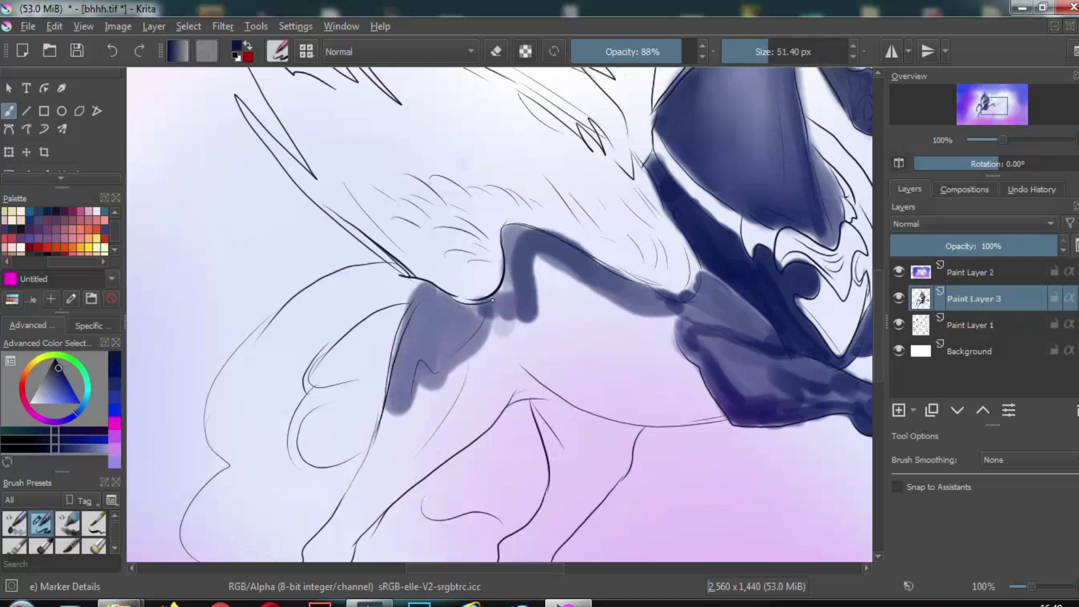
pyautogui.moveTo(506, 264); pyautogui.dragTo(477, 366)
pyautogui.moveTo(449, 439)
pyautogui.mouseDown()
pyautogui.moveTo(497, 331)
pyautogui.moveTo(658, 404)
pyautogui.mouseUp()
pyautogui.moveTo(512, 247); pyautogui.dragTo(630, 337)
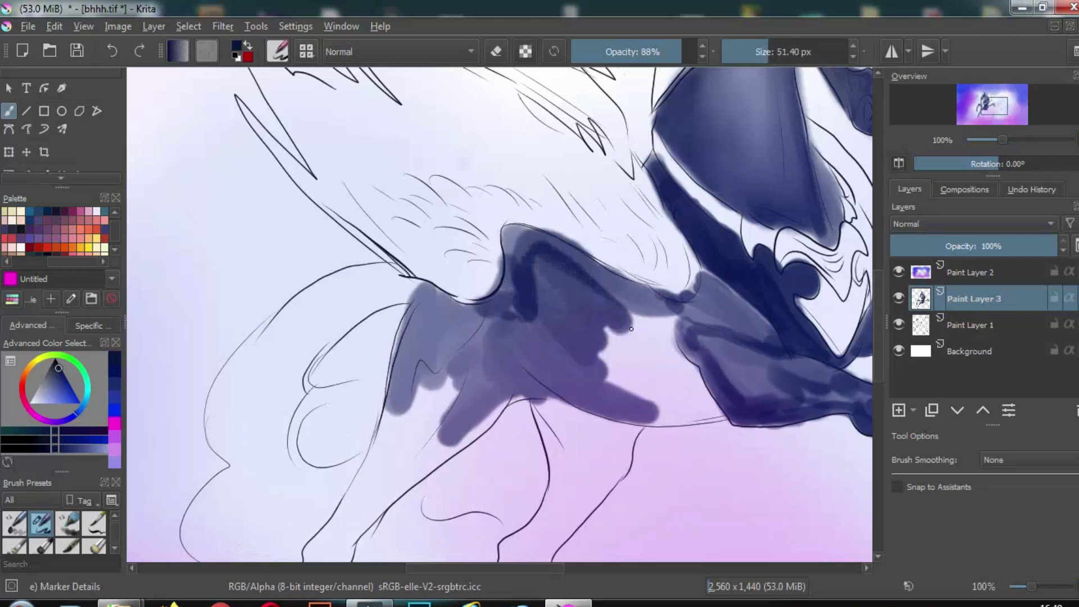
pyautogui.moveTo(607, 298); pyautogui.dragTo(675, 410)
pyautogui.moveTo(675, 349); pyautogui.dragTo(711, 407)
pyautogui.moveTo(666, 322)
pyautogui.mouseDown()
pyautogui.moveTo(714, 270)
pyautogui.moveTo(511, 236)
pyautogui.moveTo(444, 315)
pyautogui.moveTo(581, 305)
pyautogui.mouseUp()
# Shade the front leg and lower chest with grey-purple strokes
pyautogui.scroll(-5, 581, 306)
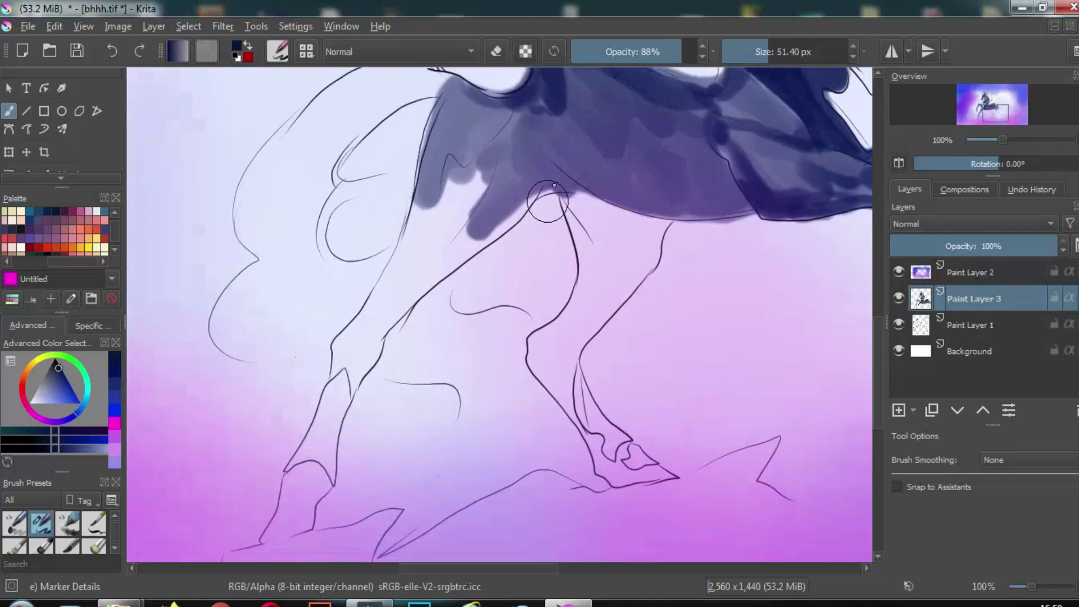
pyautogui.moveTo(520, 205)
pyautogui.mouseDown()
pyautogui.moveTo(399, 298)
pyautogui.moveTo(351, 382)
pyautogui.moveTo(396, 259)
pyautogui.mouseUp()
pyautogui.moveTo(433, 169); pyautogui.dragTo(354, 326)
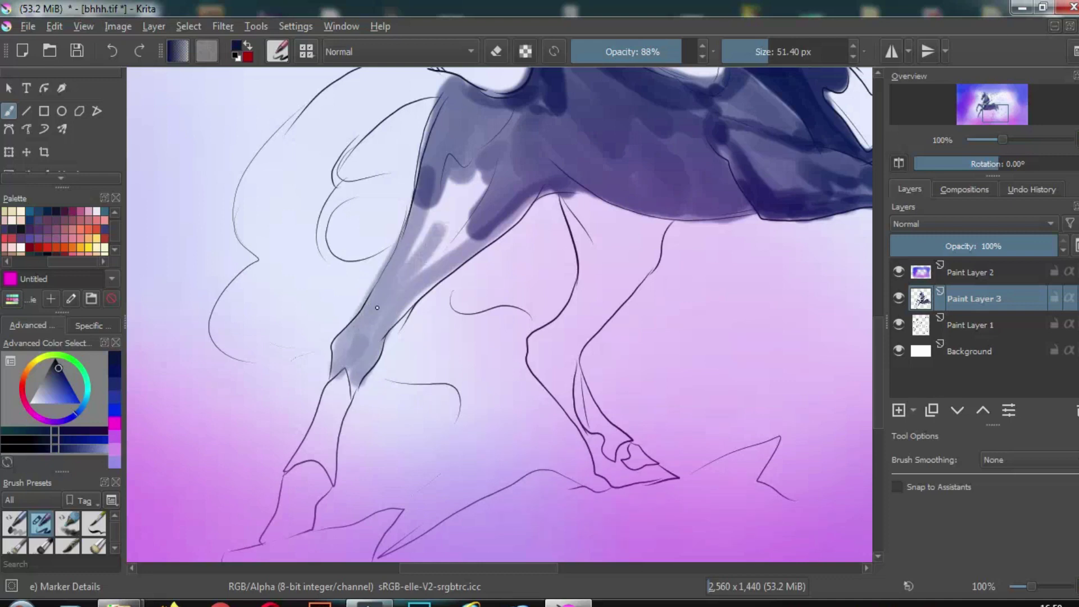
pyautogui.moveTo(489, 151); pyautogui.dragTo(394, 304)
pyautogui.moveTo(557, 180); pyautogui.dragTo(360, 365)
# Paint dark purple down the hind leg to the hoof and fill the front hoof
pyautogui.moveTo(564, 206)
pyautogui.mouseDown()
pyautogui.moveTo(562, 337)
pyautogui.moveTo(548, 388)
pyautogui.mouseUp()
pyautogui.moveTo(585, 314)
pyautogui.mouseDown()
pyautogui.moveTo(596, 191)
pyautogui.moveTo(618, 286)
pyautogui.mouseUp()
pyautogui.moveTo(629, 248); pyautogui.dragTo(556, 394)
pyautogui.moveTo(579, 371); pyautogui.dragTo(542, 416)
pyautogui.moveTo(531, 337); pyautogui.dragTo(556, 385)
pyautogui.moveTo(548, 371)
pyautogui.mouseDown()
pyautogui.moveTo(587, 249)
pyautogui.moveTo(625, 241)
pyautogui.mouseUp()
pyautogui.moveTo(576, 194); pyautogui.dragTo(587, 436)
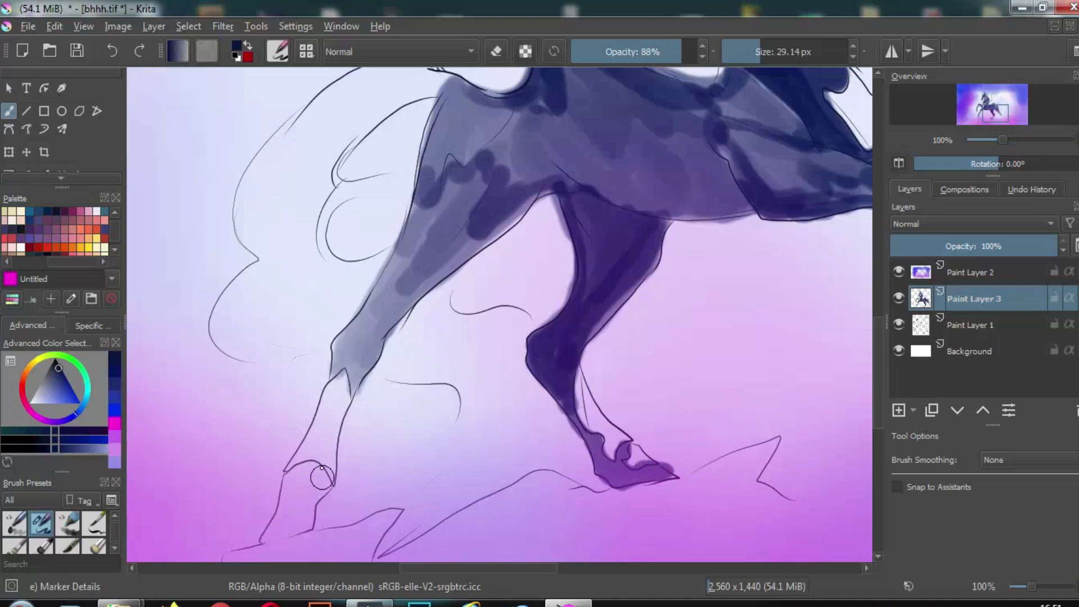
pyautogui.moveTo(313, 490)
pyautogui.mouseDown()
pyautogui.moveTo(284, 520)
pyautogui.moveTo(311, 474)
pyautogui.mouseUp()
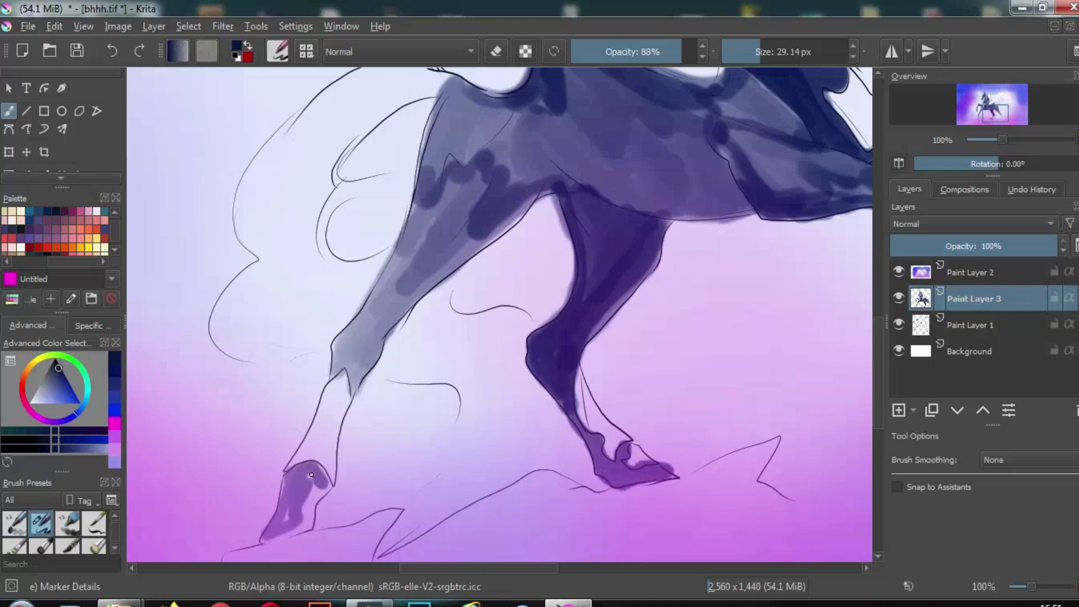
pyautogui.moveTo(992, 115); pyautogui.dragTo(1000, 102)
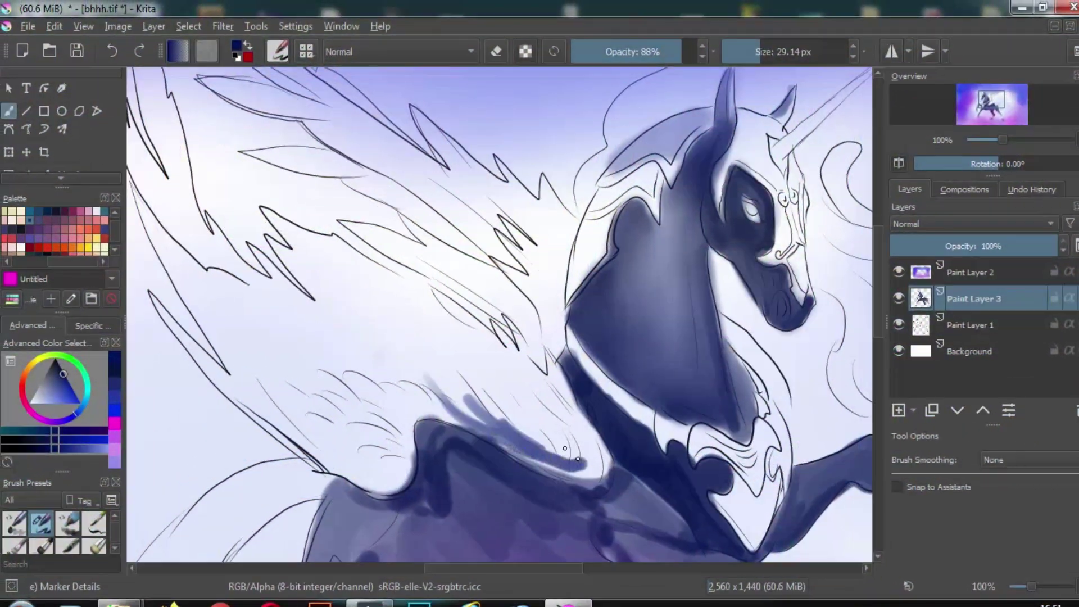
# Block in the wing with dark-blue marker strokes from the neck to the upper wing
pyautogui.moveTo(576, 449)
pyautogui.mouseDown()
pyautogui.moveTo(506, 349)
pyautogui.moveTo(567, 467)
pyautogui.moveTo(506, 368)
pyautogui.mouseUp()
pyautogui.moveTo(433, 427)
pyautogui.mouseDown()
pyautogui.moveTo(467, 306)
pyautogui.moveTo(539, 393)
pyautogui.mouseUp()
pyautogui.moveTo(408, 290); pyautogui.dragTo(461, 263)
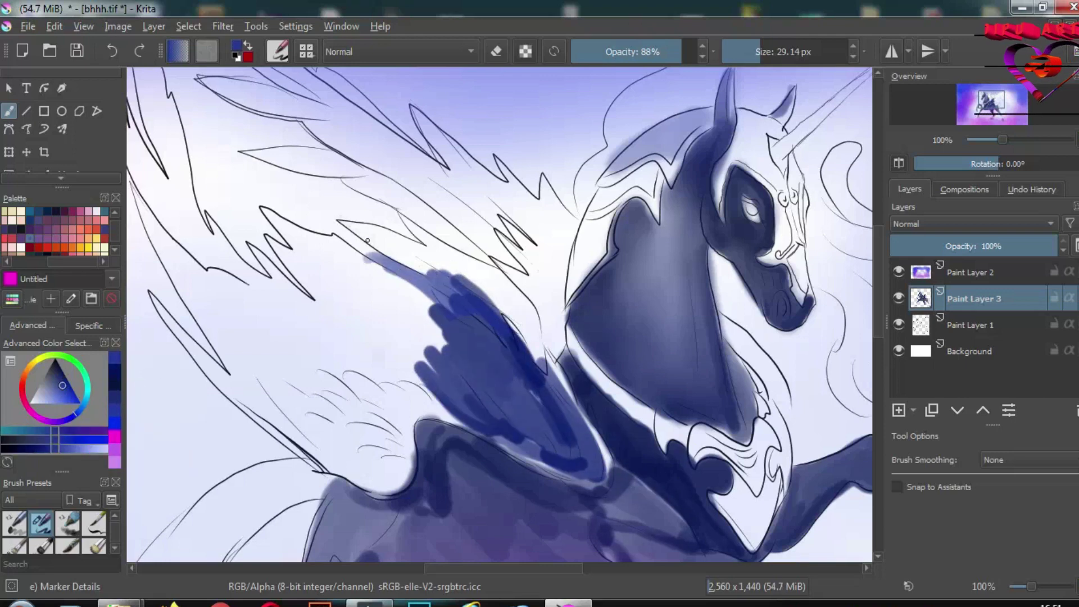
pyautogui.moveTo(352, 222)
pyautogui.mouseDown()
pyautogui.moveTo(506, 315)
pyautogui.moveTo(542, 368)
pyautogui.mouseUp()
pyautogui.moveTo(481, 242); pyautogui.dragTo(534, 337)
pyautogui.moveTo(540, 276); pyautogui.dragTo(450, 149)
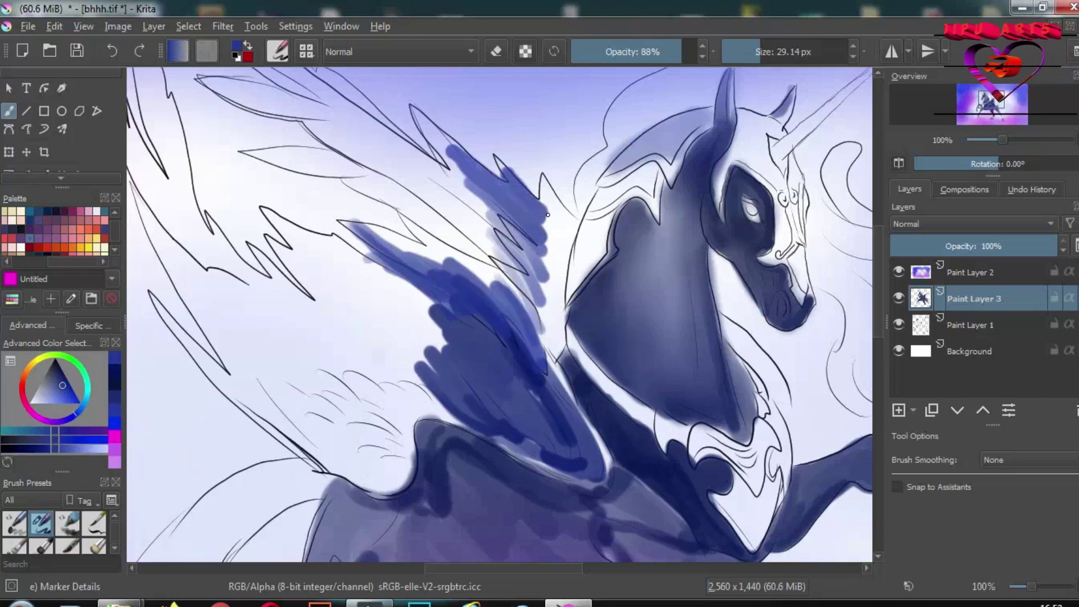
pyautogui.moveTo(545, 180); pyautogui.dragTo(540, 371)
# Smear the wing strokes and body shading smooth with the Blender Blur brush
pyautogui.press('F6')
pyautogui.click(353, 106)
pyautogui.moveTo(540, 241); pyautogui.dragTo(410, 317)
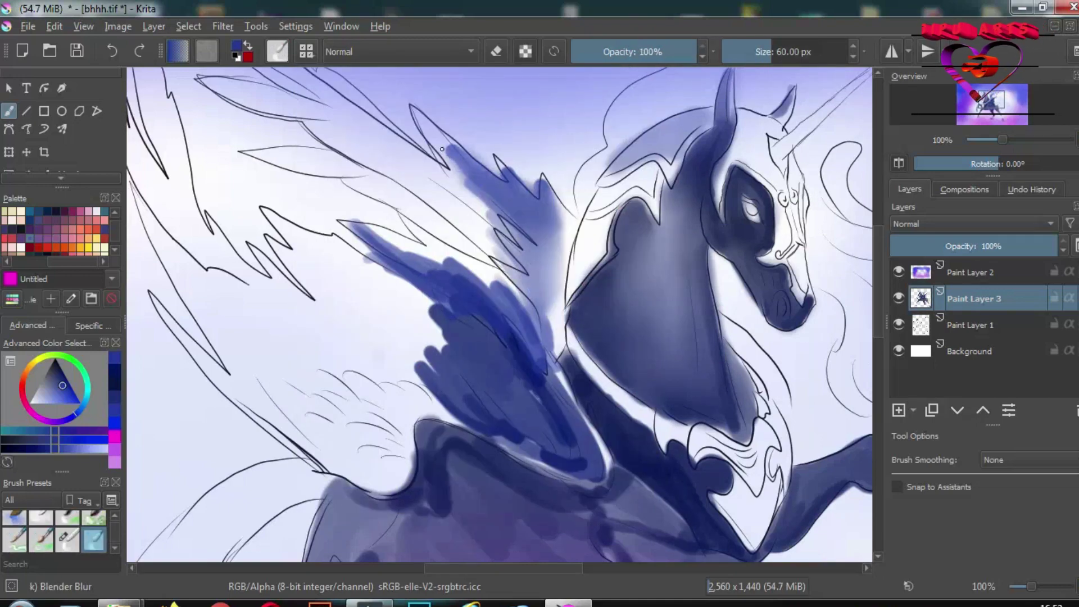
pyautogui.moveTo(472, 169); pyautogui.dragTo(546, 331)
pyautogui.moveTo(428, 314)
pyautogui.mouseDown()
pyautogui.moveTo(531, 390)
pyautogui.moveTo(489, 309)
pyautogui.moveTo(360, 237)
pyautogui.moveTo(506, 191)
pyautogui.mouseUp()
pyautogui.moveTo(478, 157); pyautogui.dragTo(515, 360)
pyautogui.moveTo(992, 107); pyautogui.dragTo(990, 123)
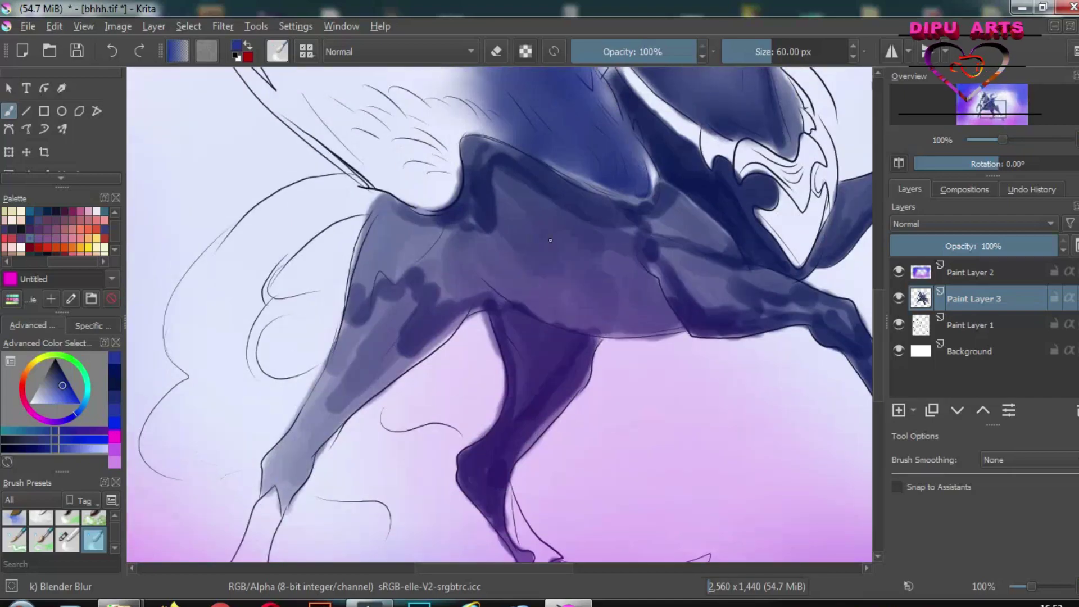
pyautogui.press('i')
pyautogui.press('i')
pyautogui.press('i')
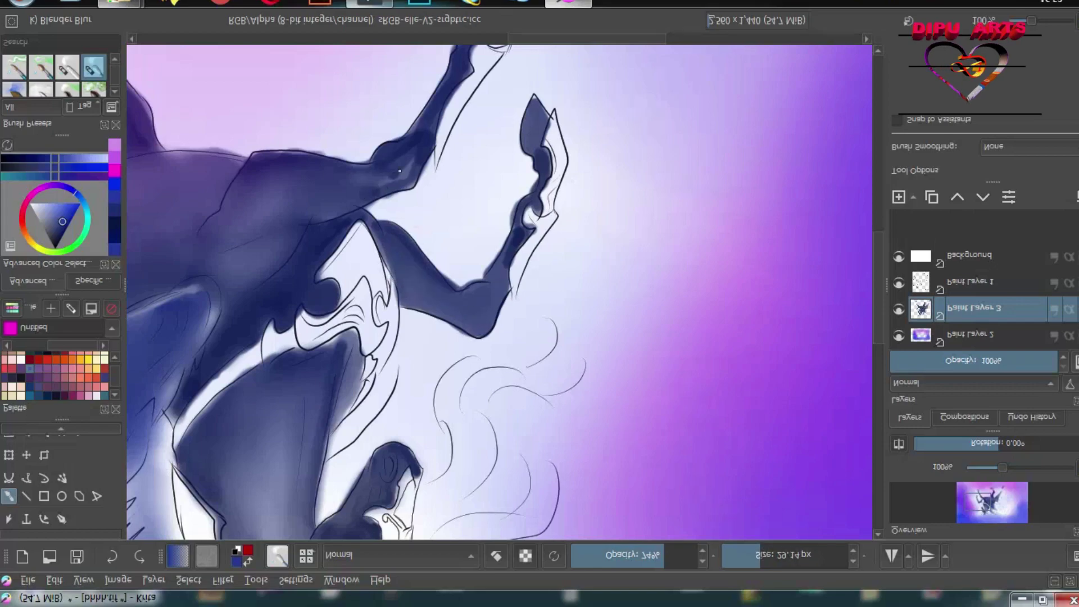
pyautogui.moveTo(400, 170); pyautogui.dragTo(407, 158)
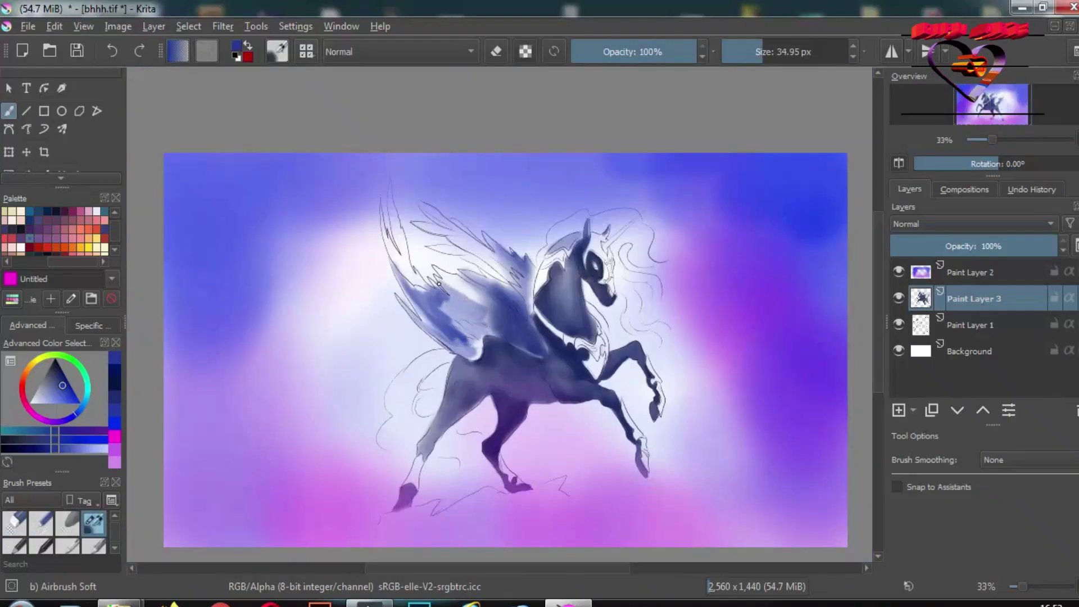
# Airbrush darker blue shading over the wing and its lower edge
pyautogui.moveTo(477, 288); pyautogui.dragTo(491, 327)
pyautogui.moveTo(403, 283); pyautogui.dragTo(435, 334)
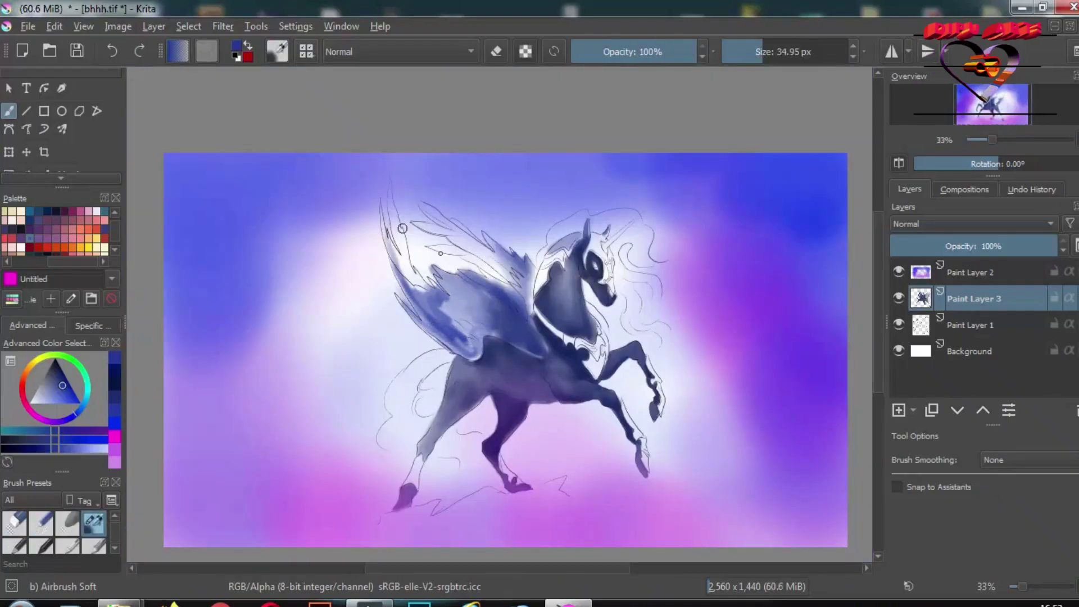
pyautogui.moveTo(388, 228); pyautogui.dragTo(427, 320)
pyautogui.scroll(2, 393, 270)
pyautogui.moveTo(338, 194)
pyautogui.mouseDown()
pyautogui.moveTo(383, 296)
pyautogui.moveTo(393, 366)
pyautogui.moveTo(444, 388)
pyautogui.mouseUp()
pyautogui.moveTo(348, 225)
pyautogui.mouseDown()
pyautogui.moveTo(405, 405)
pyautogui.moveTo(488, 485)
pyautogui.mouseUp()
pyautogui.moveTo(455, 413); pyautogui.dragTo(534, 514)
pyautogui.moveTo(441, 326)
pyautogui.mouseDown()
pyautogui.moveTo(467, 360)
pyautogui.moveTo(574, 368)
pyautogui.moveTo(613, 396)
pyautogui.mouseUp()
# Darken the upper wing feathers, the left feather and the lower wing in deeper blue
pyautogui.moveTo(438, 286); pyautogui.dragTo(596, 360)
pyautogui.moveTo(517, 284); pyautogui.dragTo(477, 257)
pyautogui.moveTo(433, 211); pyautogui.dragTo(585, 328)
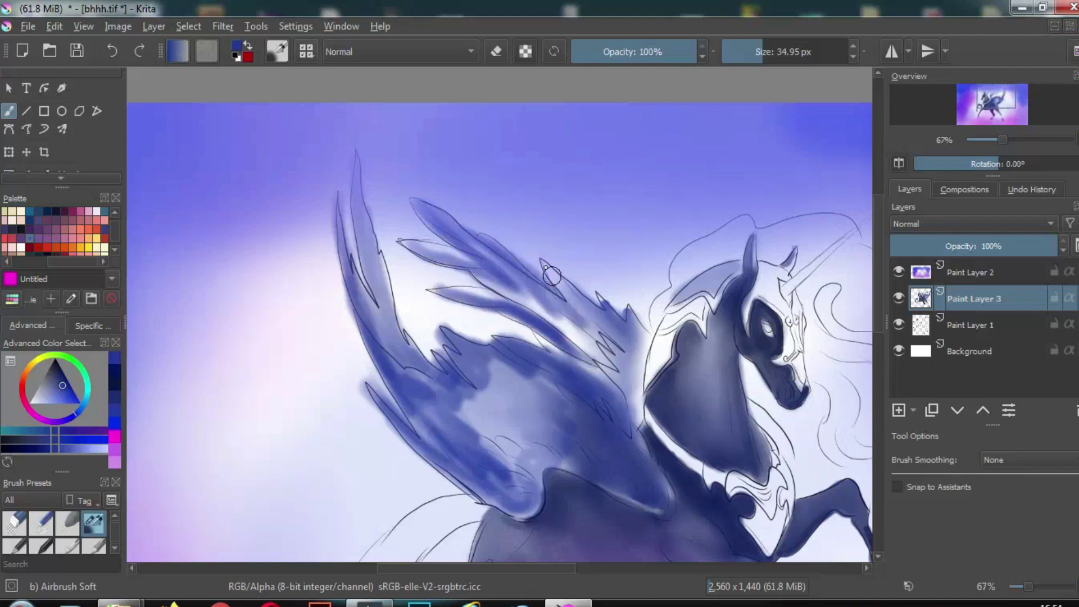
pyautogui.moveTo(545, 267); pyautogui.dragTo(646, 346)
pyautogui.moveTo(641, 382); pyautogui.dragTo(539, 303)
pyautogui.moveTo(567, 360)
pyautogui.mouseDown()
pyautogui.moveTo(466, 319)
pyautogui.moveTo(596, 376)
pyautogui.mouseUp()
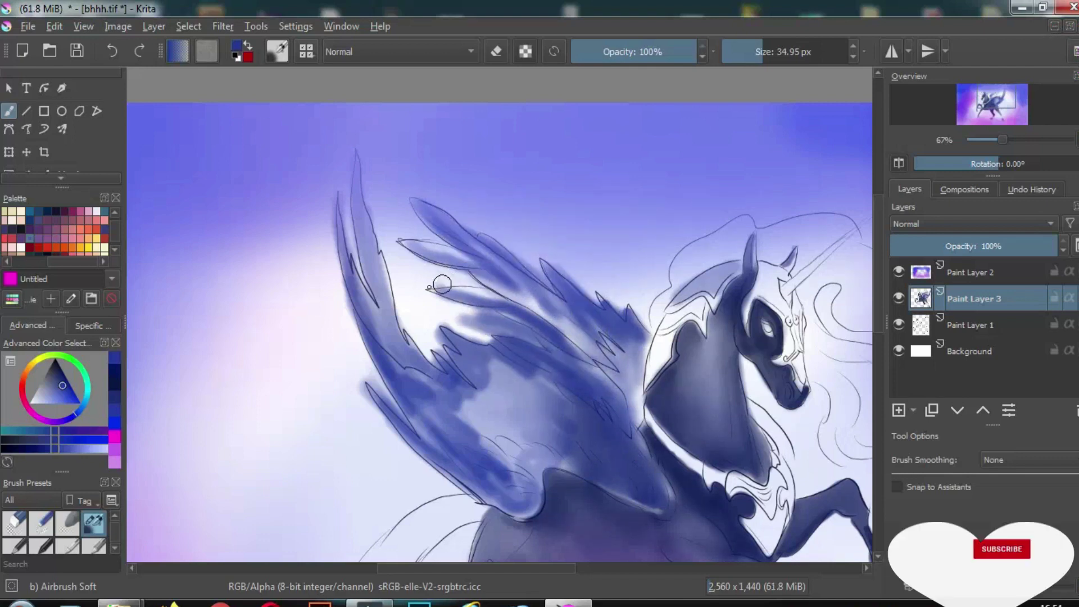
pyautogui.moveTo(438, 270); pyautogui.dragTo(591, 365)
pyautogui.moveTo(495, 253); pyautogui.dragTo(613, 360)
pyautogui.moveTo(523, 286); pyautogui.dragTo(596, 348)
pyautogui.moveTo(387, 287); pyautogui.dragTo(428, 387)
pyautogui.moveTo(397, 315)
pyautogui.mouseDown()
pyautogui.moveTo(365, 236)
pyautogui.moveTo(427, 365)
pyautogui.mouseUp()
pyautogui.moveTo(456, 467)
pyautogui.mouseDown()
pyautogui.moveTo(382, 388)
pyautogui.moveTo(534, 517)
pyautogui.mouseUp()
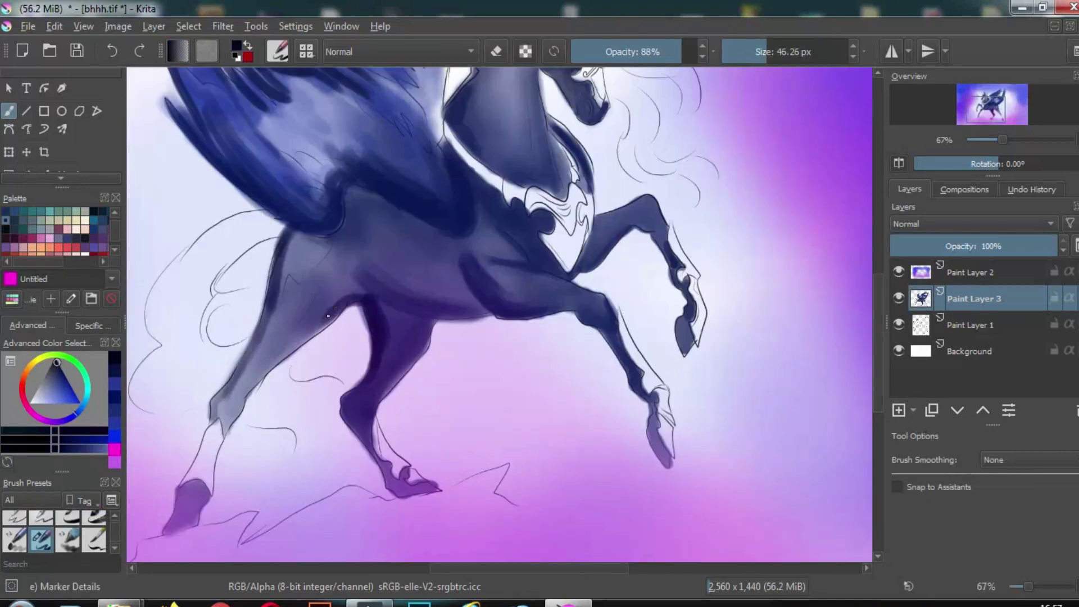
# Darken the chest, belly and front leg, then soften the lower-middle wing
pyautogui.moveTo(328, 316)
pyautogui.mouseDown()
pyautogui.moveTo(247, 396)
pyautogui.moveTo(310, 332)
pyautogui.mouseUp()
pyautogui.moveTo(399, 305); pyautogui.dragTo(444, 317)
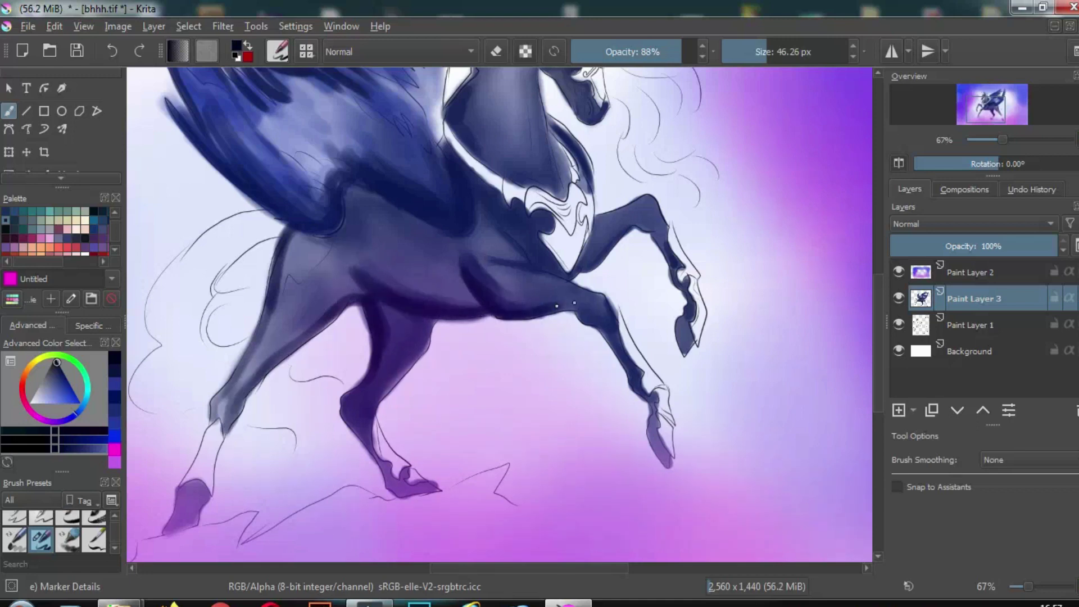
pyautogui.moveTo(419, 318); pyautogui.dragTo(374, 400)
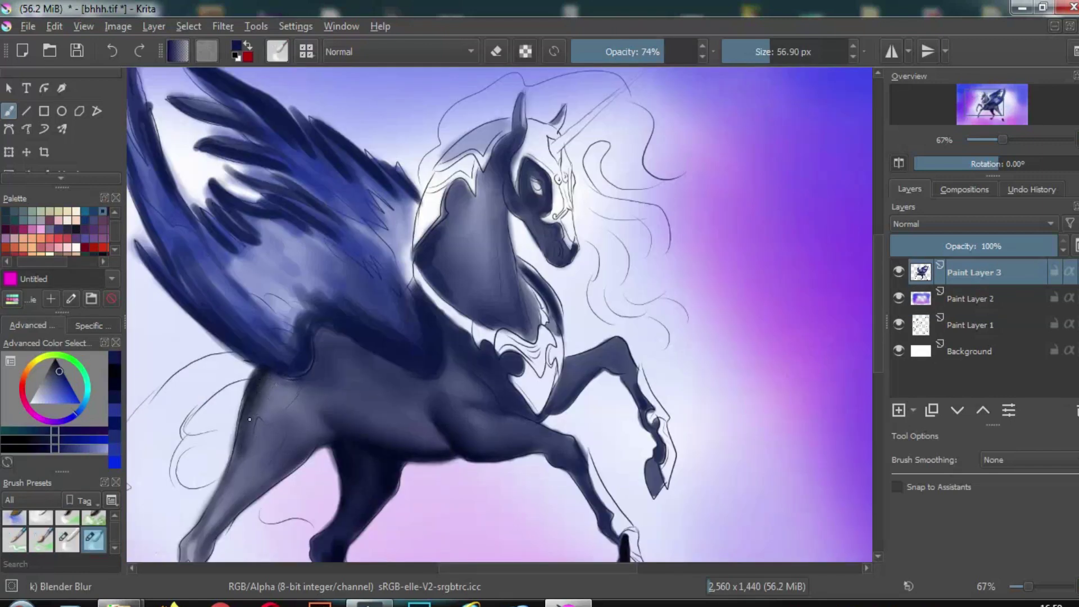
pyautogui.moveTo(250, 419)
pyautogui.mouseDown()
pyautogui.moveTo(242, 281)
pyautogui.moveTo(315, 214)
pyautogui.moveTo(346, 293)
pyautogui.mouseUp()
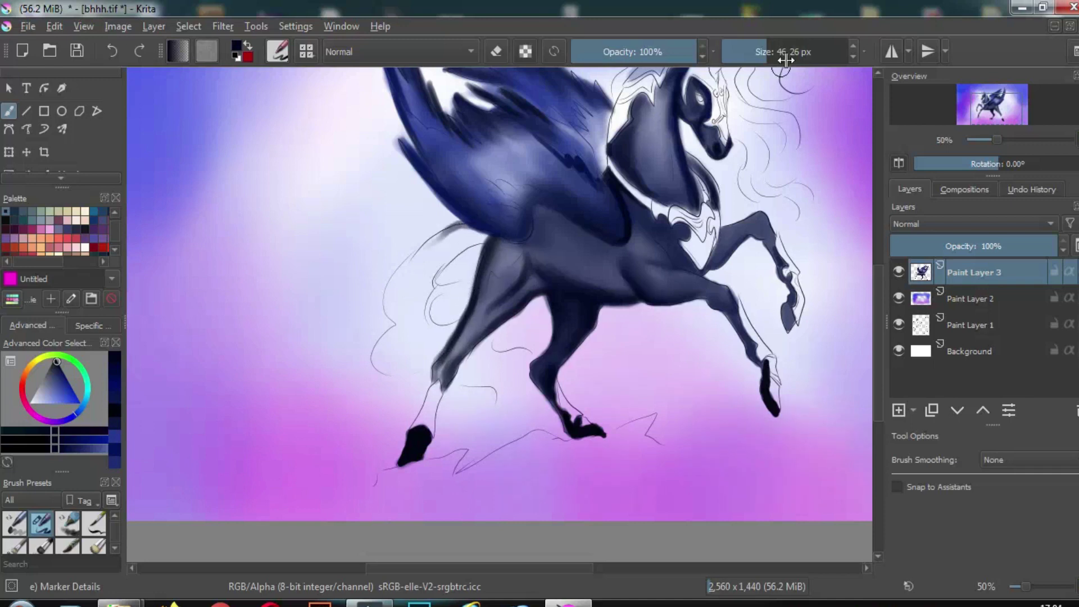
# With a large blue brush, sweep curling strands behind the body and beside the front leg
pyautogui.moveTo(786, 60); pyautogui.dragTo(798, 61)
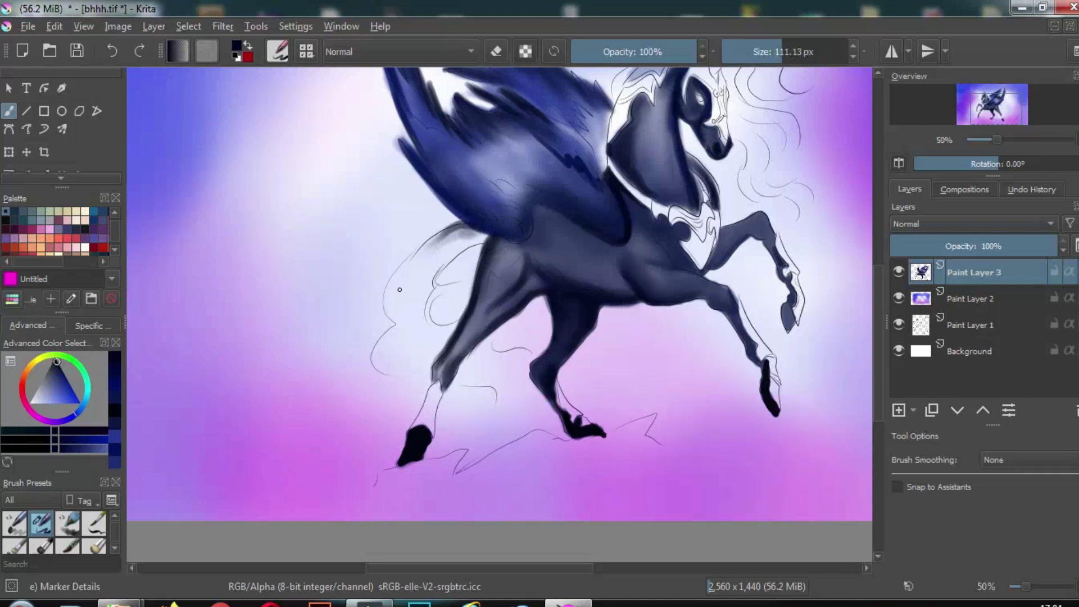
pyautogui.moveTo(467, 225)
pyautogui.mouseDown()
pyautogui.moveTo(377, 349)
pyautogui.moveTo(477, 236)
pyautogui.moveTo(402, 332)
pyautogui.mouseUp()
pyautogui.click(62, 388)
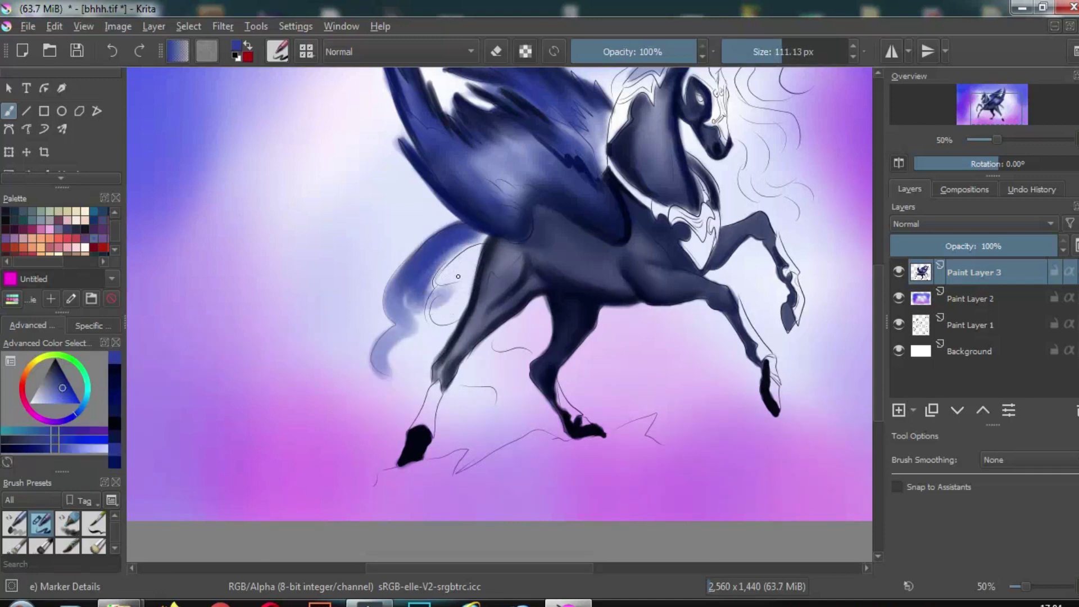
pyautogui.moveTo(467, 281); pyautogui.dragTo(401, 353)
pyautogui.moveTo(430, 235)
pyautogui.mouseDown()
pyautogui.moveTo(422, 385)
pyautogui.moveTo(458, 424)
pyautogui.mouseUp()
pyautogui.moveTo(416, 324); pyautogui.dragTo(363, 373)
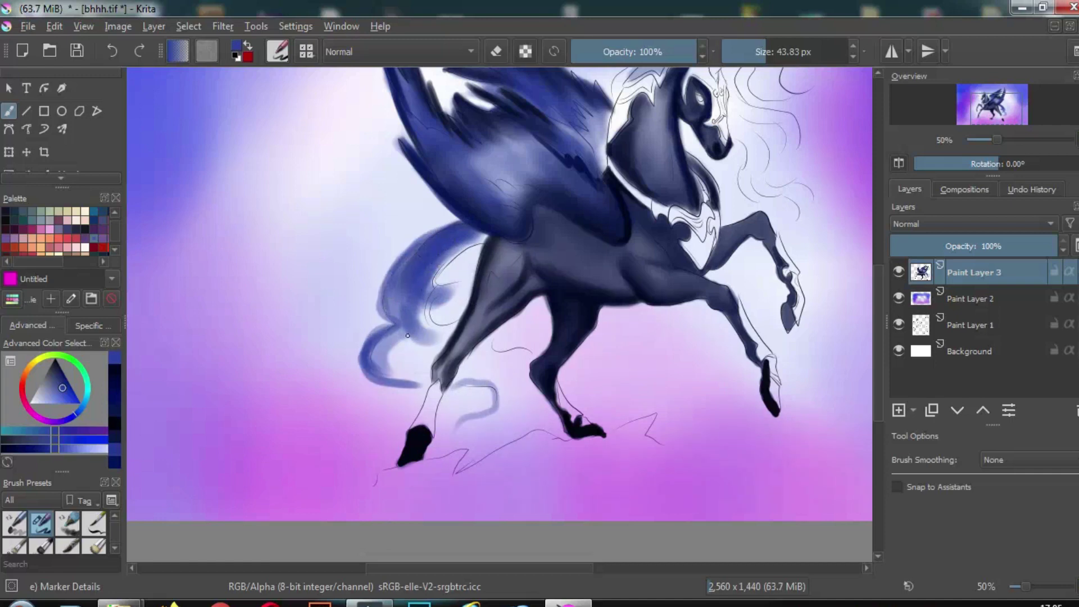
pyautogui.moveTo(441, 229); pyautogui.dragTo(371, 377)
pyautogui.moveTo(451, 390)
pyautogui.mouseDown()
pyautogui.moveTo(461, 421)
pyautogui.moveTo(430, 453)
pyautogui.mouseUp()
pyautogui.moveTo(517, 422)
pyautogui.mouseDown()
pyautogui.moveTo(439, 459)
pyautogui.moveTo(462, 389)
pyautogui.mouseUp()
pyautogui.moveTo(419, 346); pyautogui.dragTo(393, 382)
pyautogui.moveTo(393, 318); pyautogui.dragTo(360, 359)
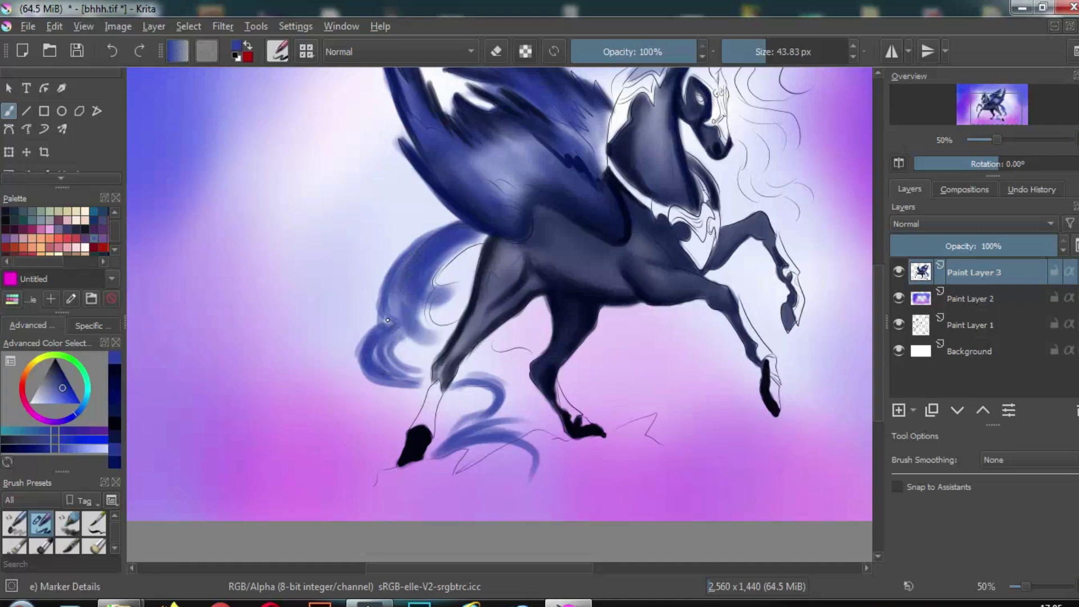
pyautogui.moveTo(447, 227); pyautogui.dragTo(410, 305)
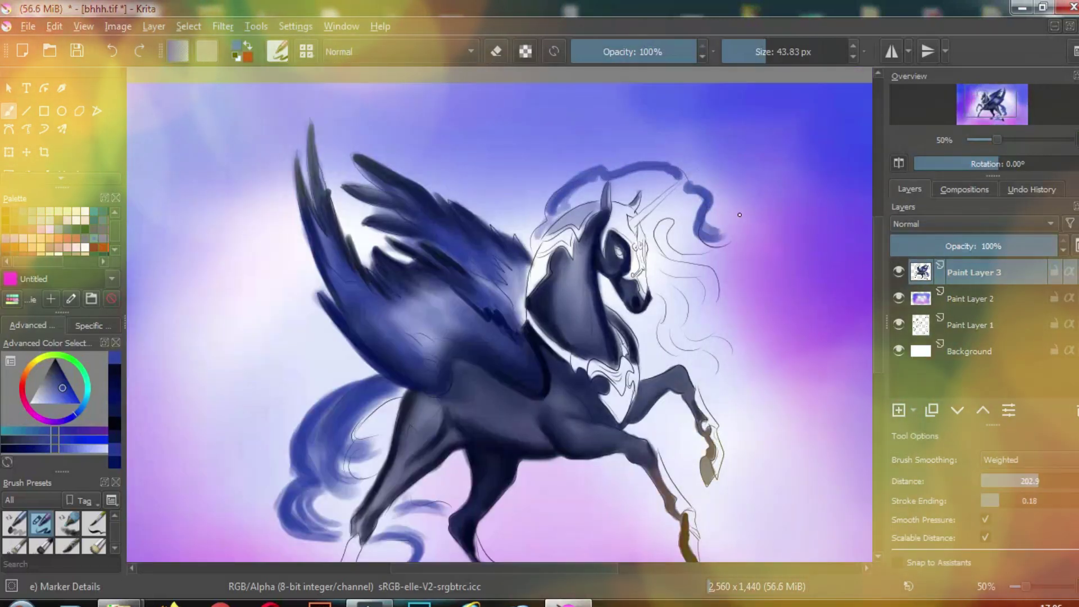
# Paint and darken dark-blue mane strands beside the head and face
pyautogui.moveTo(674, 255); pyautogui.dragTo(720, 321)
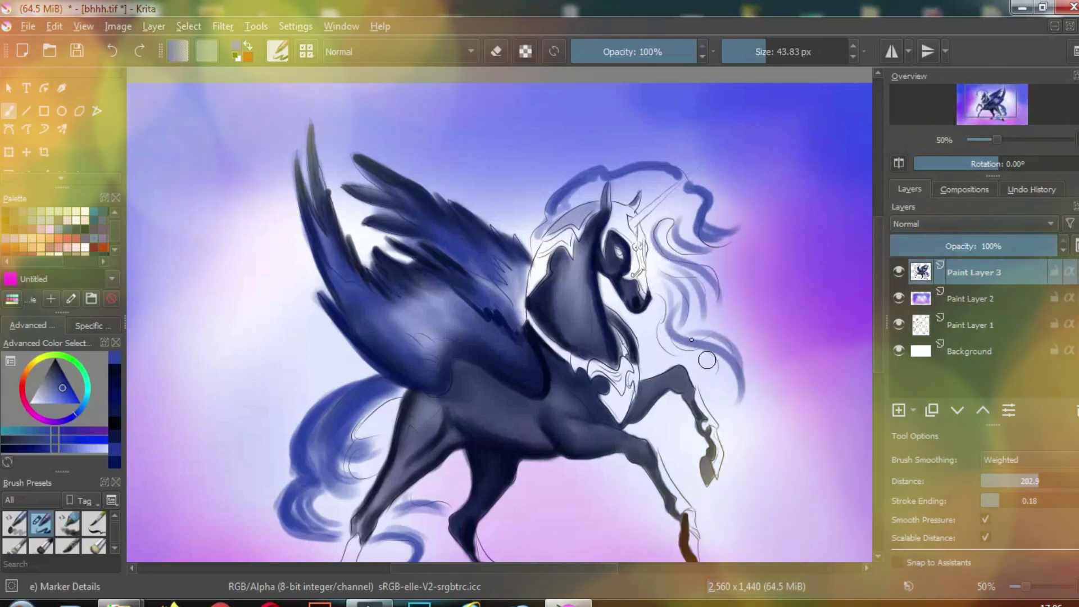
pyautogui.moveTo(691, 278); pyautogui.dragTo(657, 342)
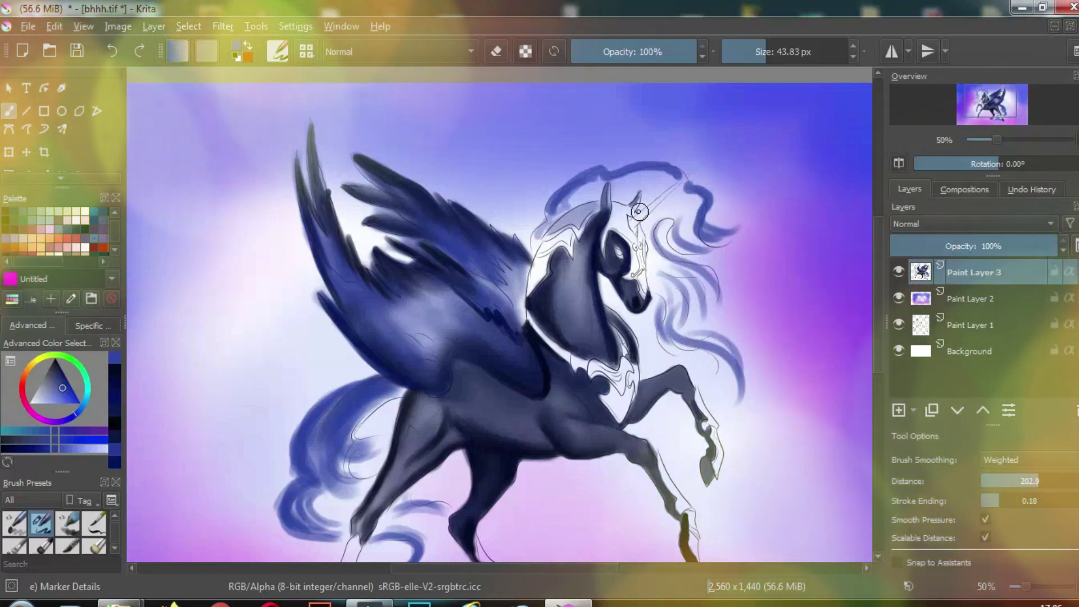
pyautogui.click(1013, 140)
pyautogui.moveTo(1008, 100); pyautogui.dragTo(985, 104)
pyautogui.moveTo(641, 149); pyautogui.dragTo(702, 191)
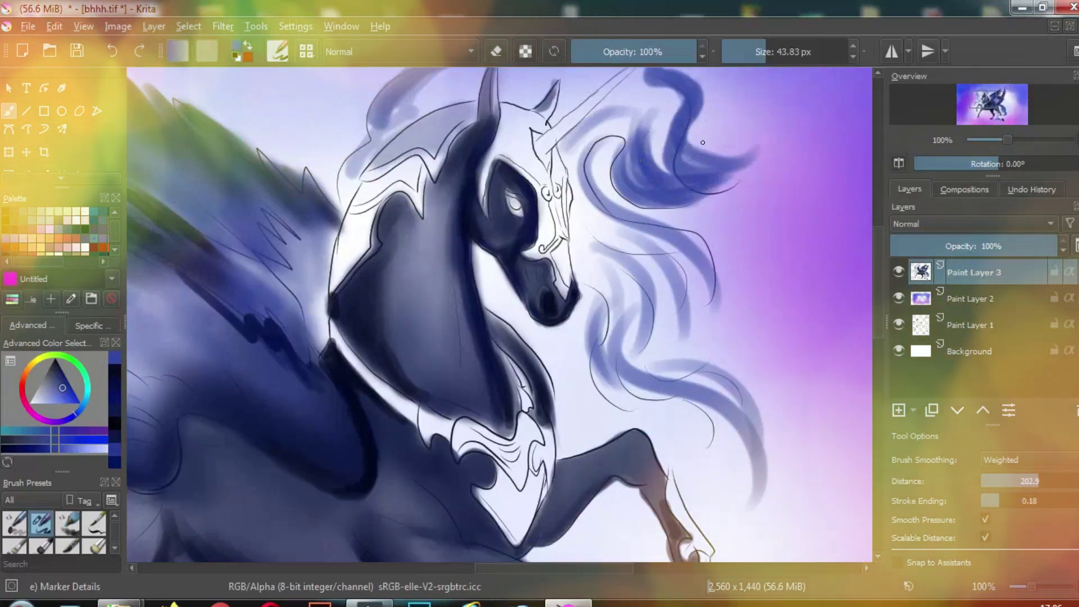
pyautogui.moveTo(601, 197); pyautogui.dragTo(675, 314)
pyautogui.moveTo(702, 242)
pyautogui.mouseDown()
pyautogui.moveTo(652, 326)
pyautogui.moveTo(612, 360)
pyautogui.mouseUp()
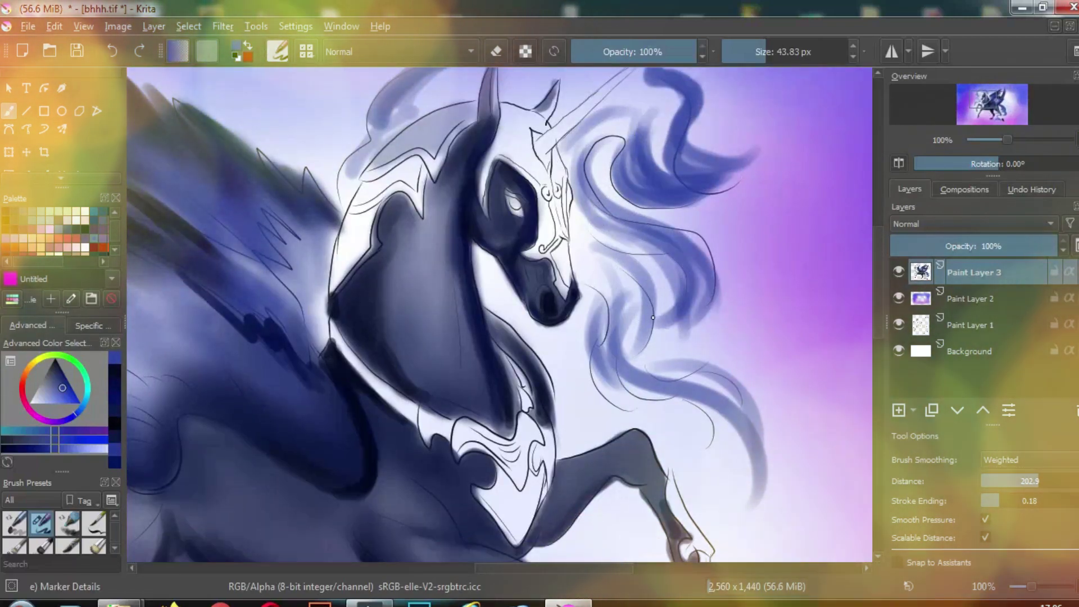
pyautogui.moveTo(624, 298)
pyautogui.mouseDown()
pyautogui.moveTo(588, 244)
pyautogui.moveTo(595, 383)
pyautogui.mouseUp()
pyautogui.moveTo(592, 340); pyautogui.dragTo(624, 388)
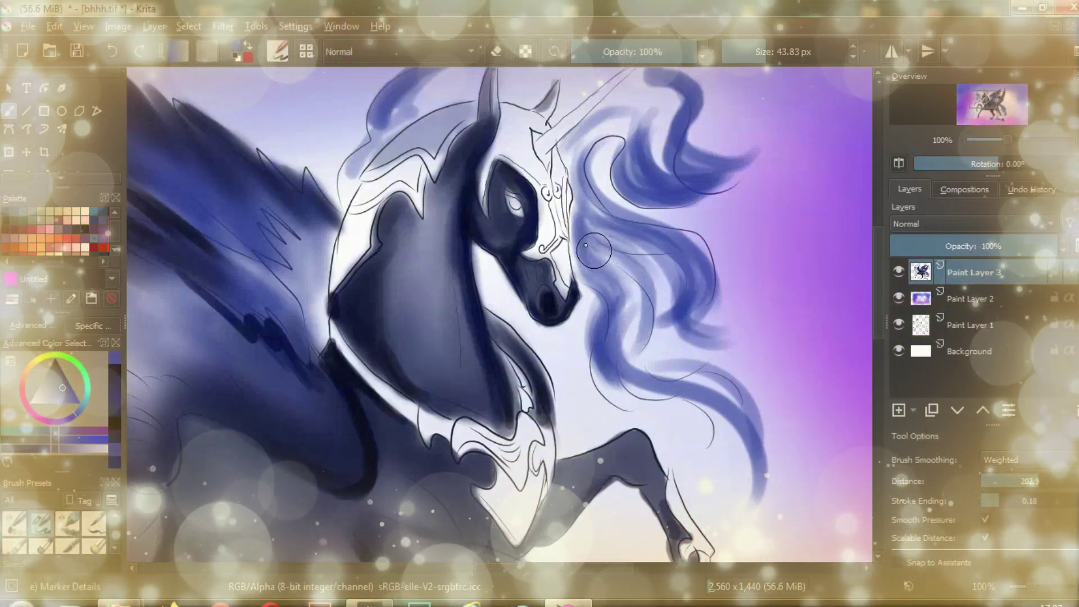
pyautogui.moveTo(585, 242); pyautogui.dragTo(647, 315)
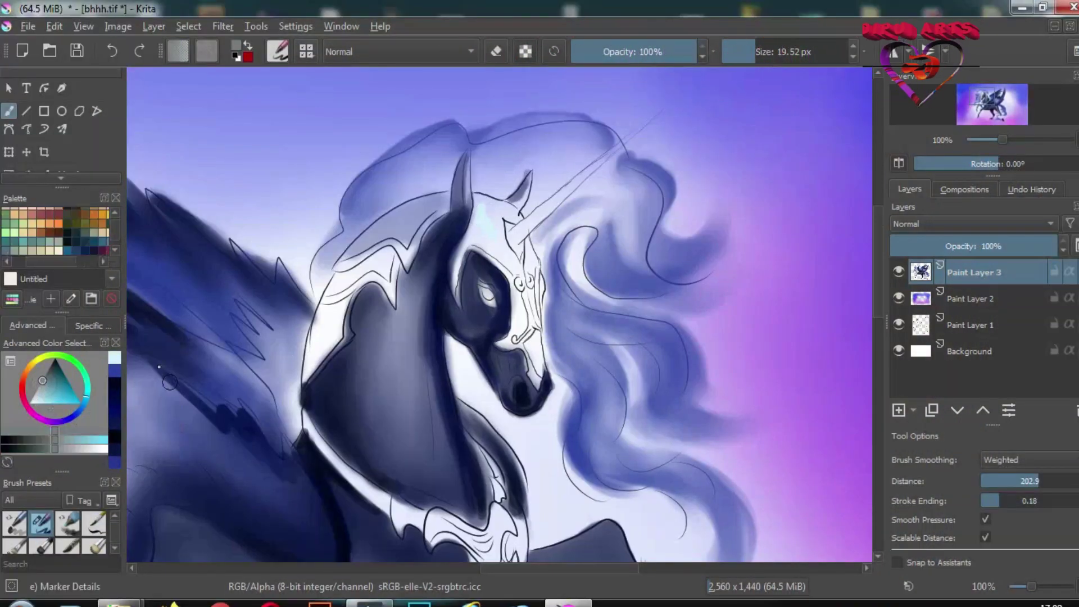
# Paint grey armour between the ears and extend it over the dark neck edge
pyautogui.moveTo(492, 199)
pyautogui.mouseDown()
pyautogui.moveTo(478, 231)
pyautogui.moveTo(502, 245)
pyautogui.mouseUp()
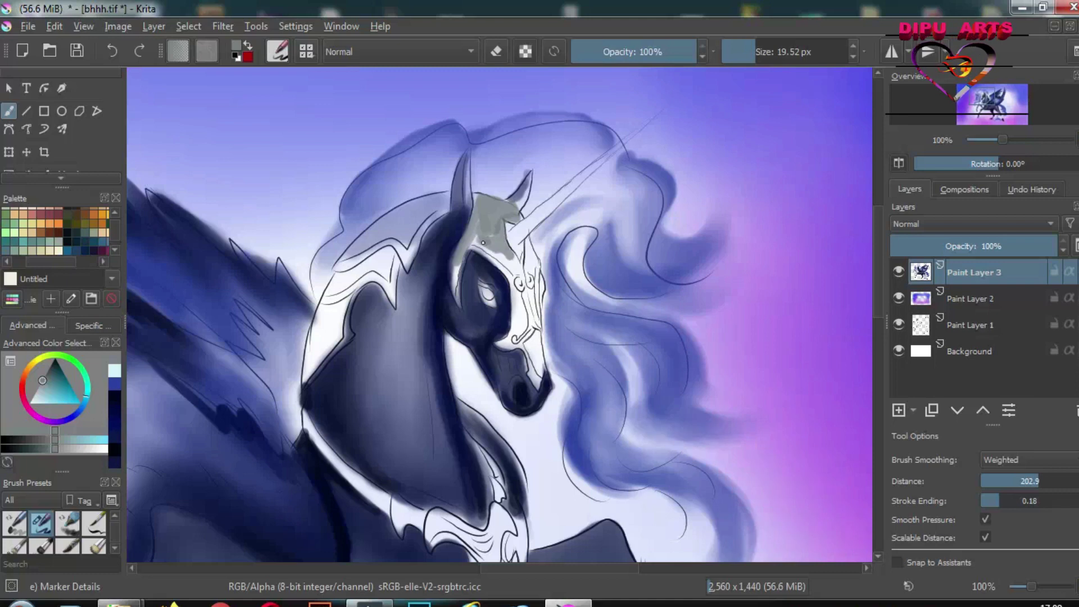
pyautogui.click(38, 385)
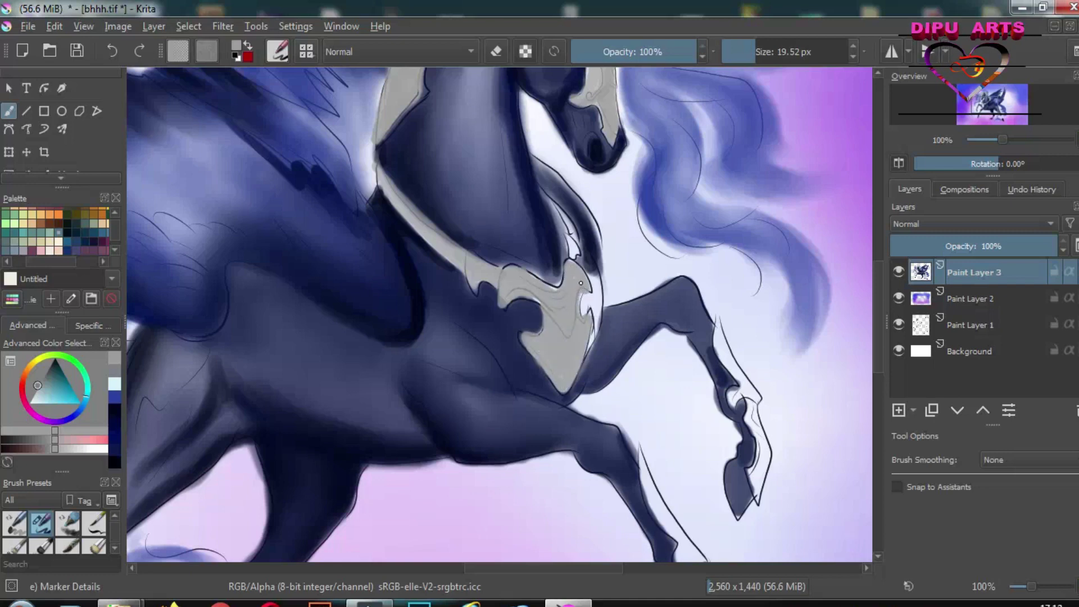
pyautogui.moveTo(581, 283); pyautogui.dragTo(585, 314)
pyautogui.moveTo(512, 266); pyautogui.dragTo(531, 271)
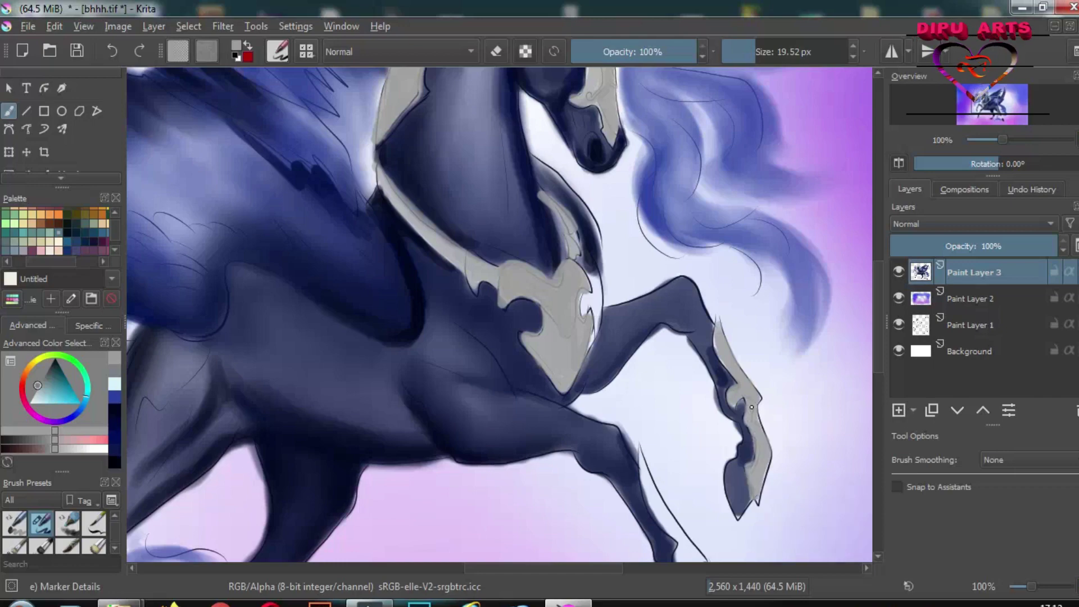
# Paint grey armour on the lower front leg and outline the top of the chest plate
pyautogui.moveTo(647, 388)
pyautogui.mouseDown()
pyautogui.moveTo(641, 262)
pyautogui.moveTo(710, 396)
pyautogui.moveTo(717, 464)
pyautogui.mouseUp()
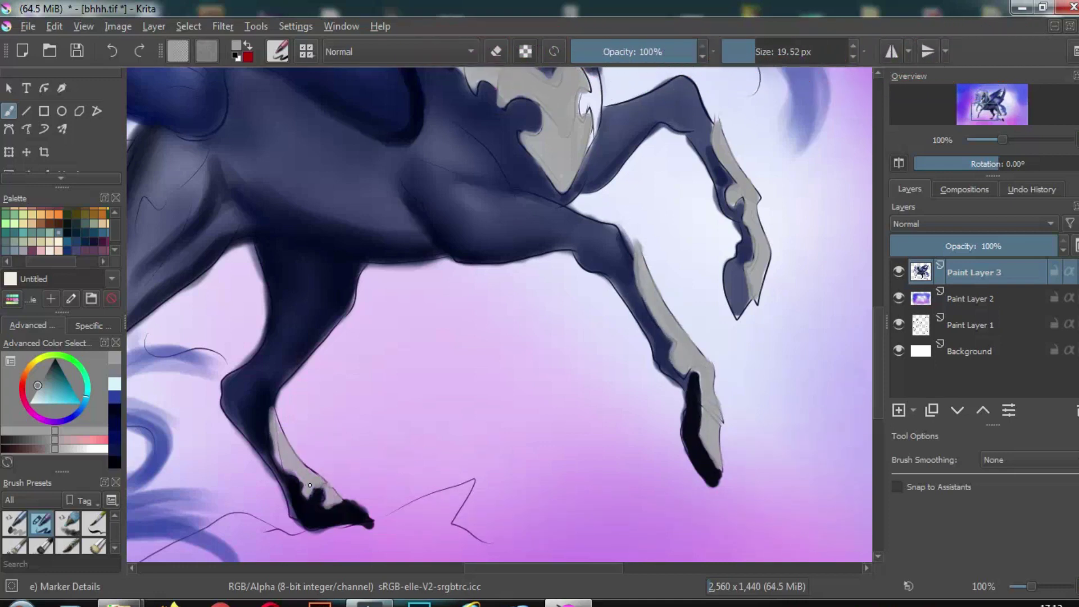
pyautogui.moveTo(585, 316); pyautogui.dragTo(738, 245)
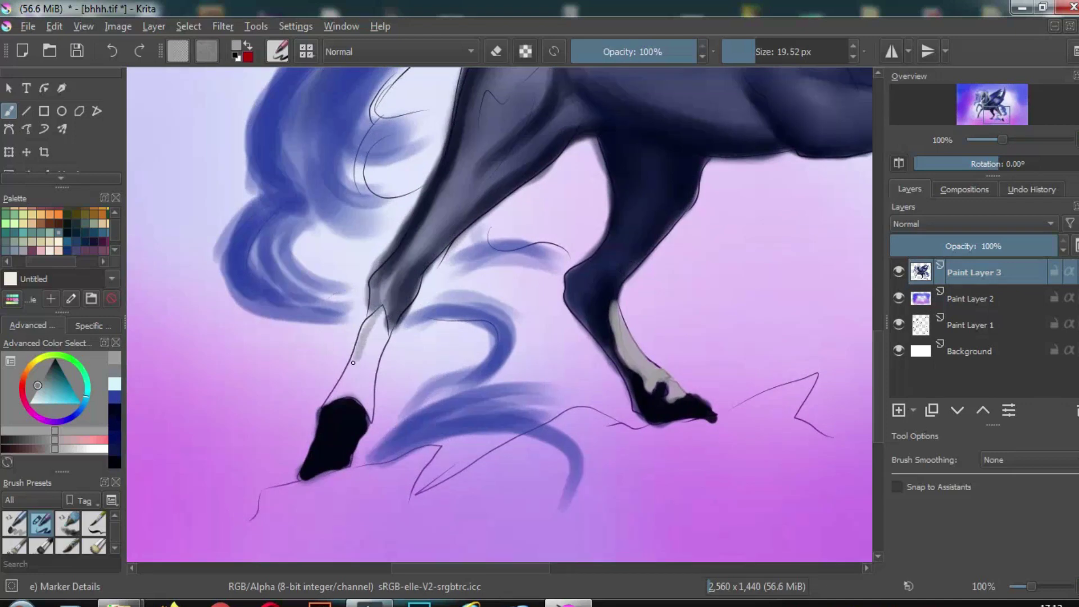
pyautogui.moveTo(368, 402); pyautogui.dragTo(363, 386)
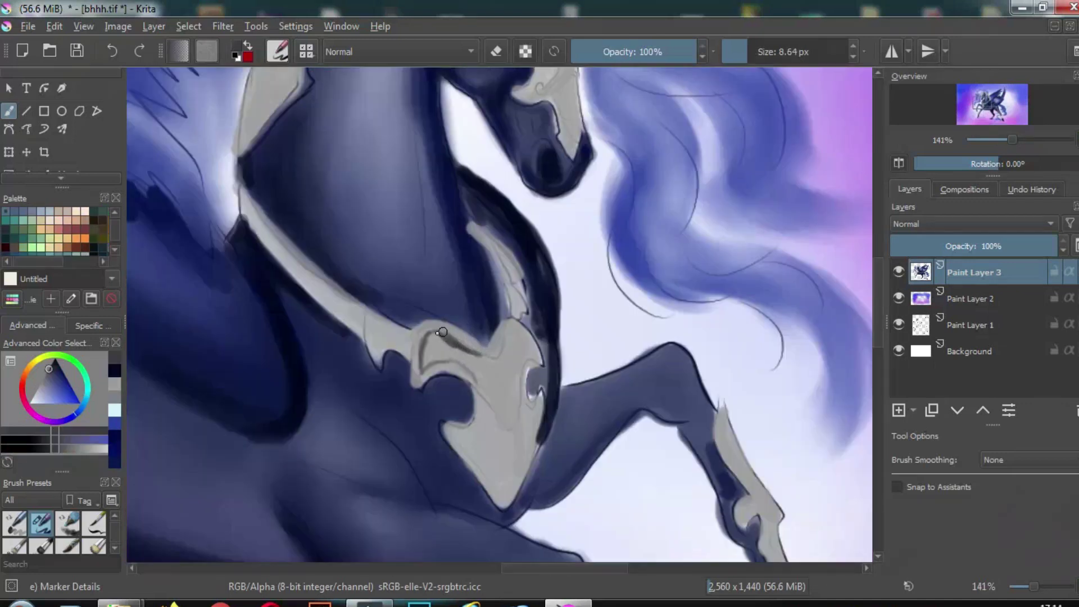
pyautogui.moveTo(443, 332)
pyautogui.mouseDown()
pyautogui.moveTo(507, 366)
pyautogui.moveTo(495, 505)
pyautogui.mouseUp()
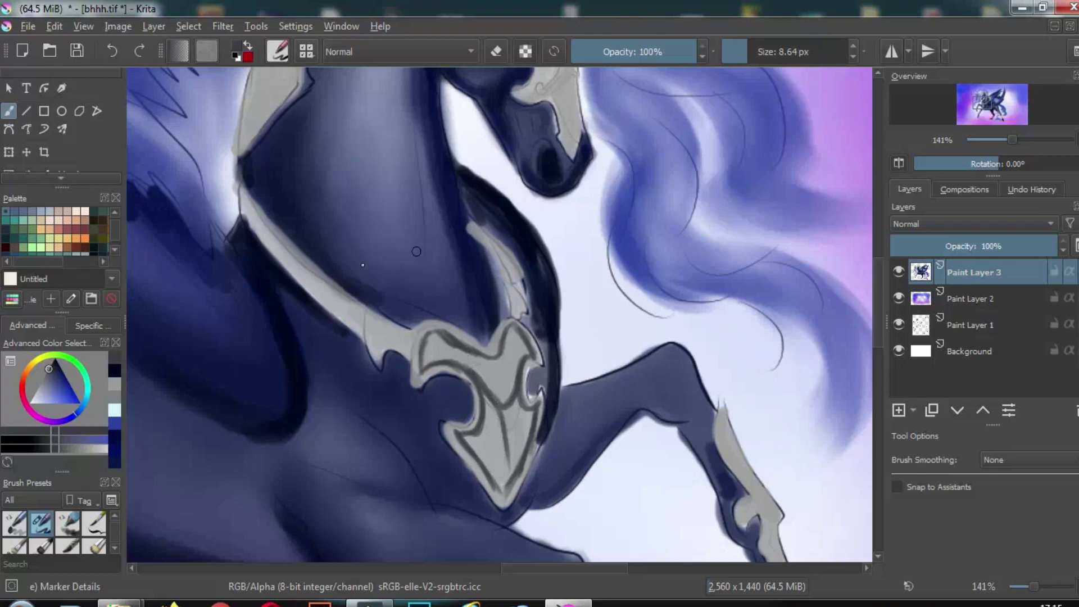
# Shade the grey neck band, darken the chest armour's inner edge and add a light-green glow
pyautogui.press('F6')
pyautogui.click(376, 371)
pyautogui.press('/')
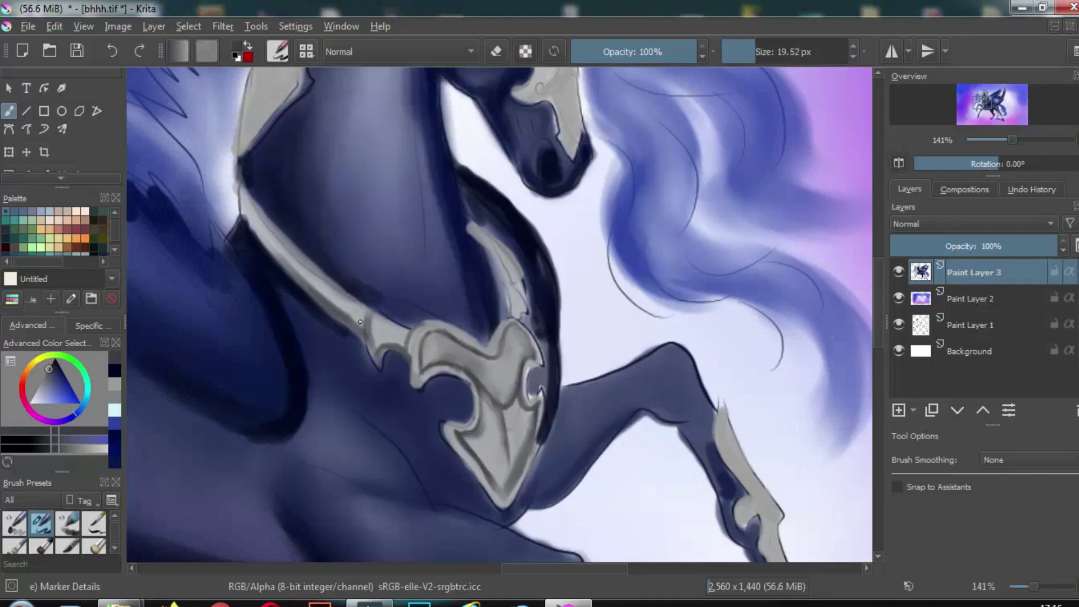
pyautogui.moveTo(276, 247)
pyautogui.mouseDown()
pyautogui.moveTo(236, 191)
pyautogui.moveTo(281, 259)
pyautogui.mouseUp()
pyautogui.moveTo(244, 191); pyautogui.dragTo(225, 237)
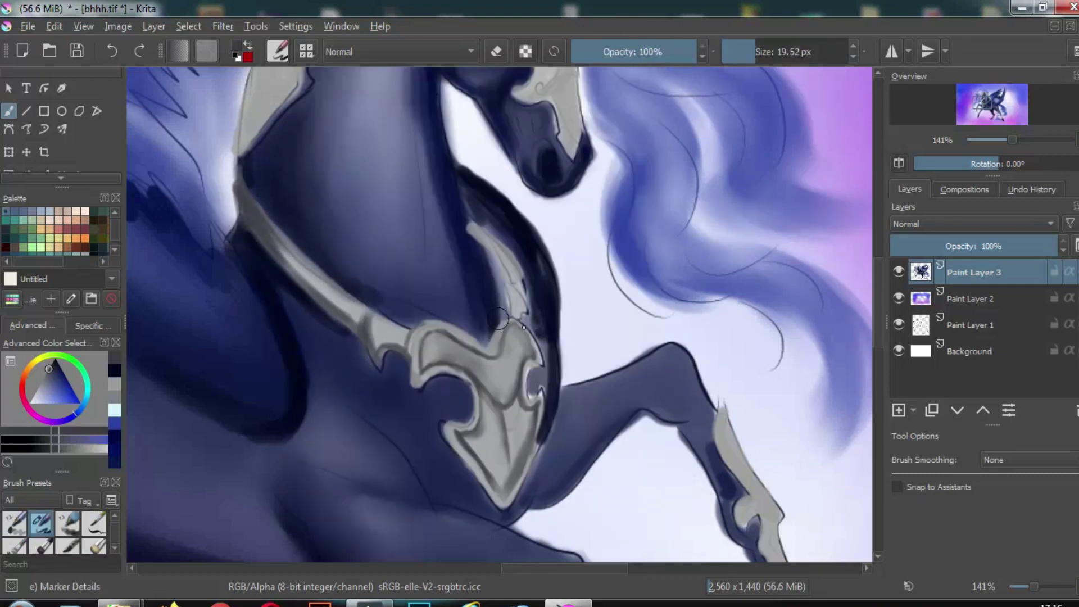
pyautogui.moveTo(540, 417); pyautogui.dragTo(506, 483)
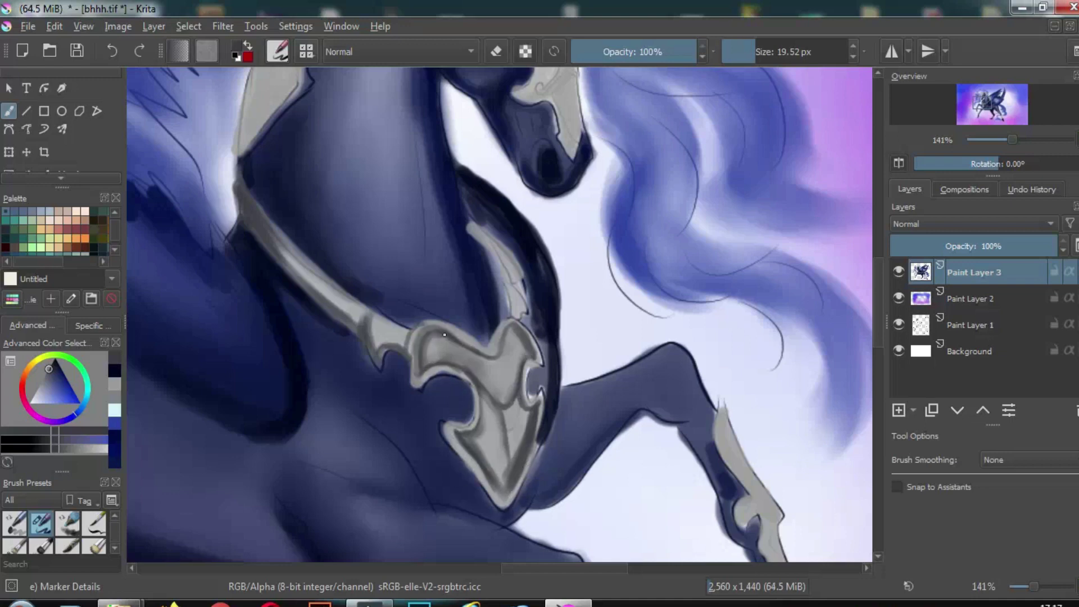
pyautogui.moveTo(514, 355); pyautogui.dragTo(478, 374)
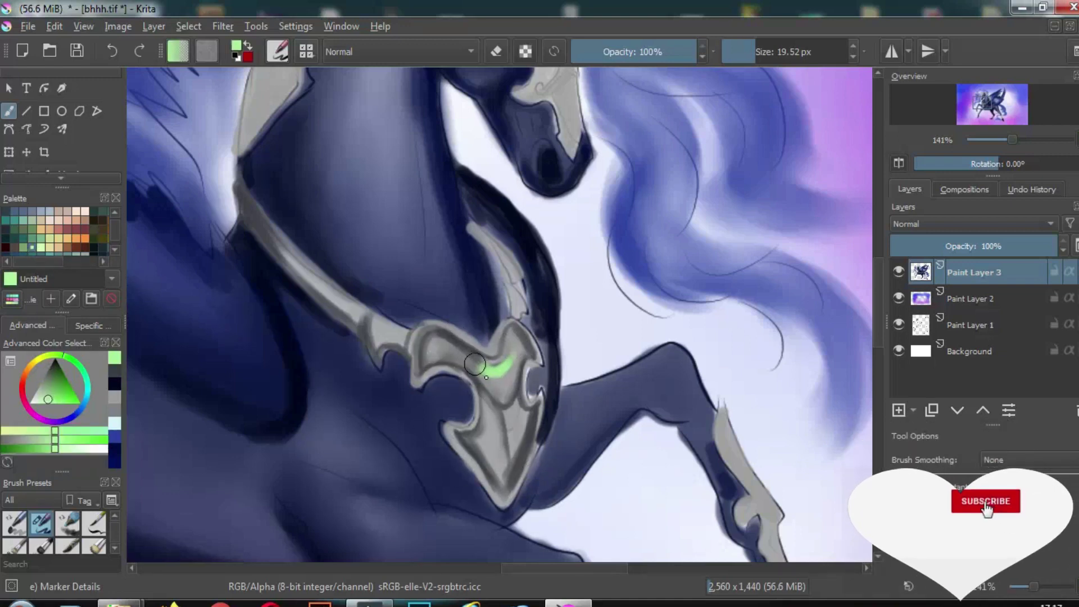
pyautogui.moveTo(508, 413); pyautogui.dragTo(509, 456)
pyautogui.moveTo(520, 360)
pyautogui.mouseDown()
pyautogui.moveTo(516, 343)
pyautogui.moveTo(540, 326)
pyautogui.mouseUp()
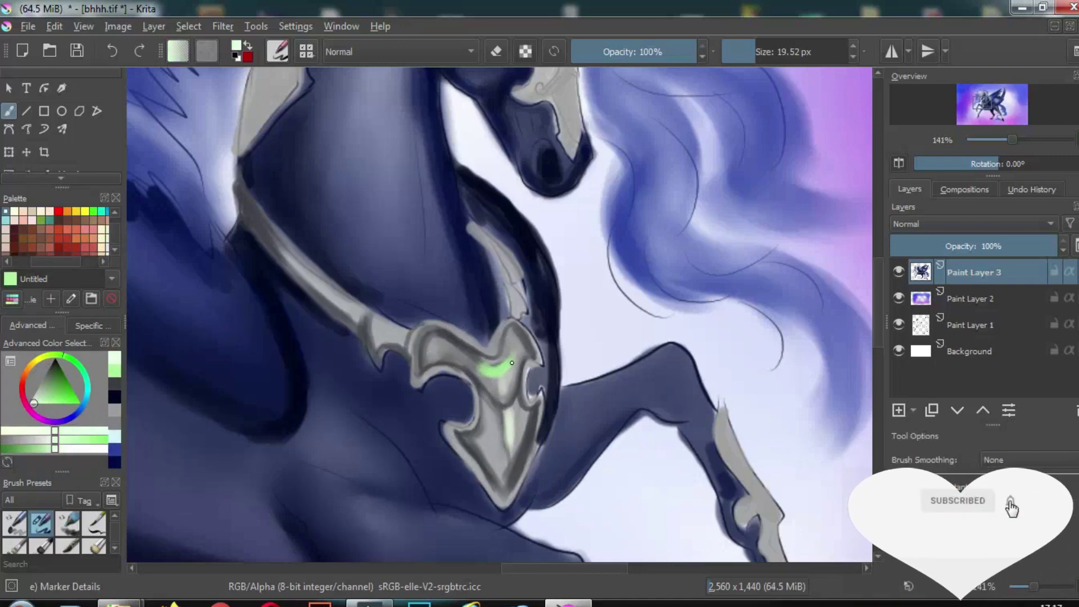
pyautogui.press('[')
pyautogui.press('[')
pyautogui.press('[')
# Switch to the Marker Details brush and outline the grey hoof armour in dark blue
pyautogui.click(306, 51)
pyautogui.click(393, 236)
pyautogui.click(306, 51)
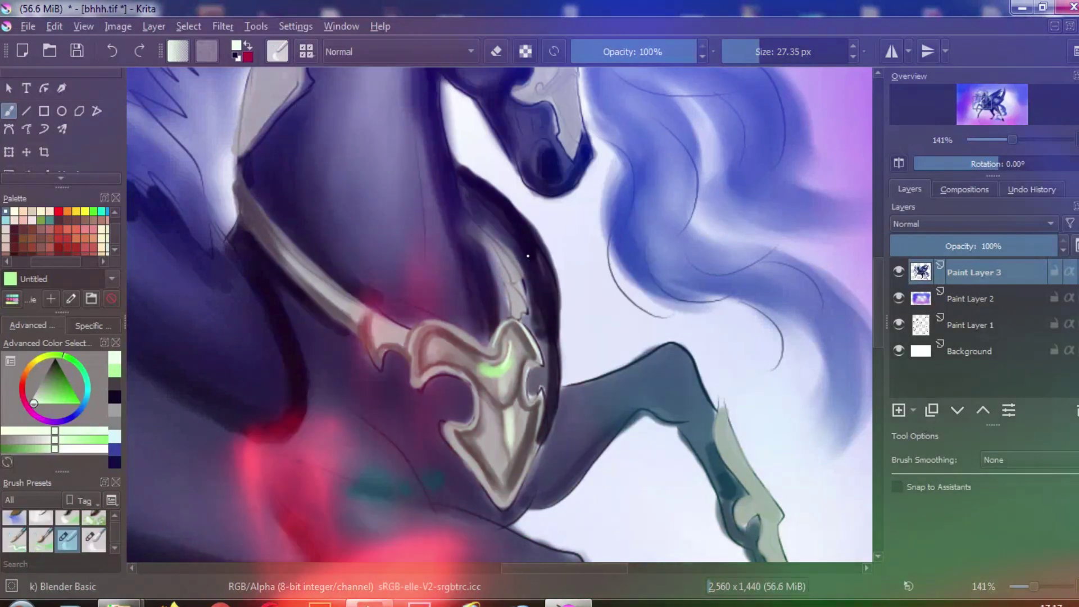
pyautogui.click(306, 51)
pyautogui.click(566, 107)
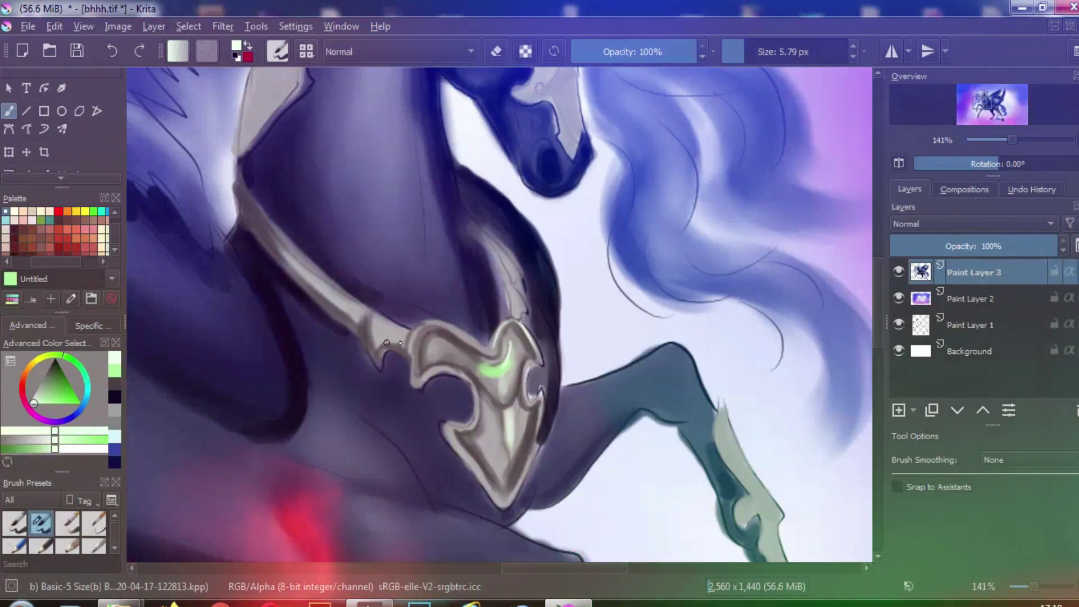
pyautogui.click(306, 51)
pyautogui.click(427, 185)
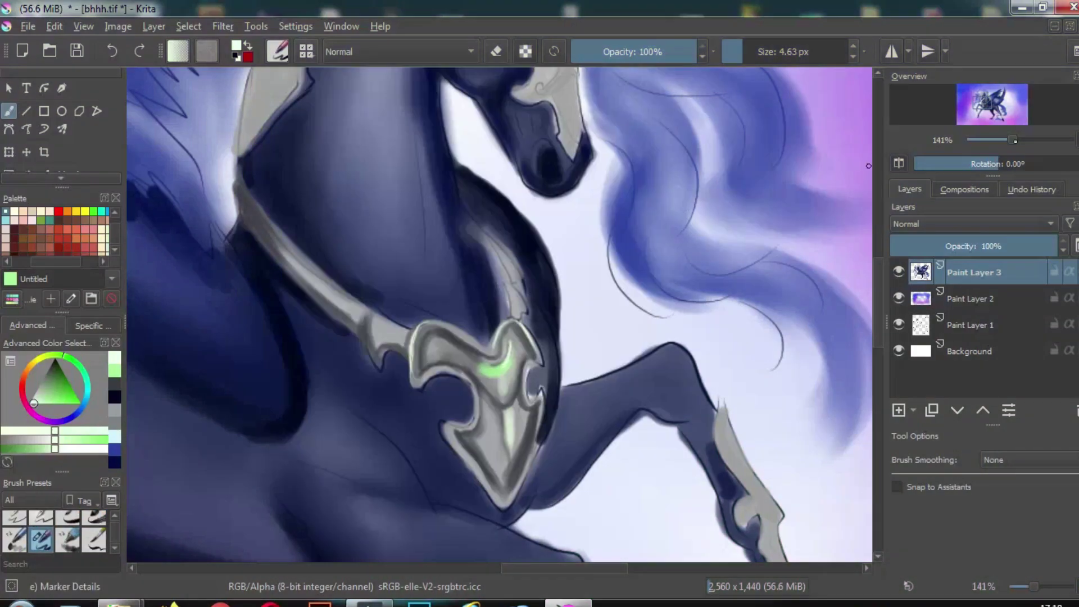
pyautogui.moveTo(798, 556); pyautogui.dragTo(499, 320)
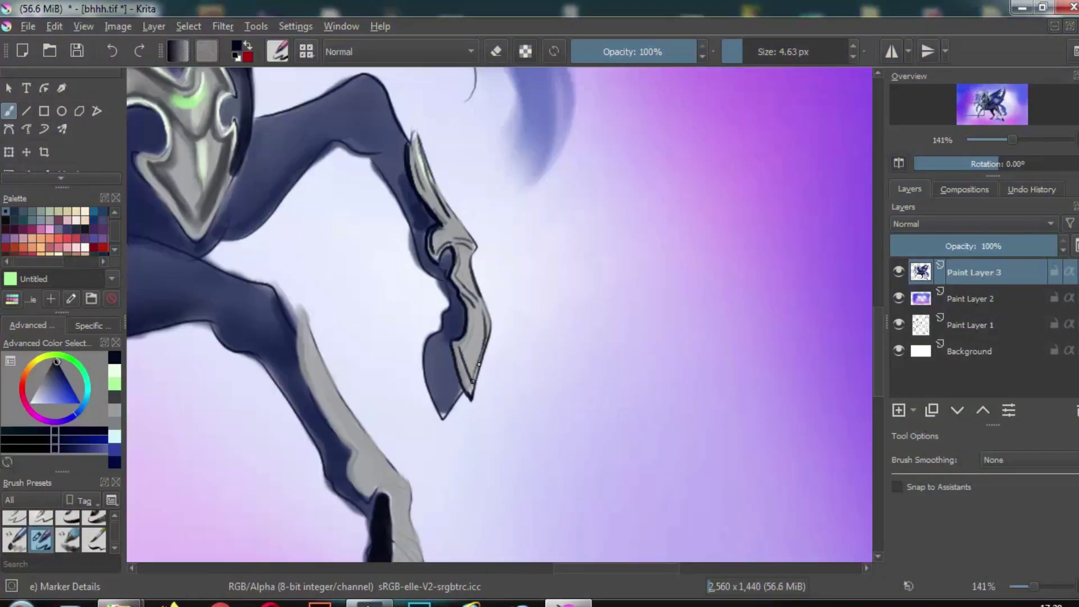
pyautogui.moveTo(479, 364); pyautogui.dragTo(472, 393)
pyautogui.keyDown('ctrl'); pyautogui.click(475, 348); pyautogui.keyUp('ctrl')
pyautogui.moveTo(484, 314); pyautogui.dragTo(468, 378)
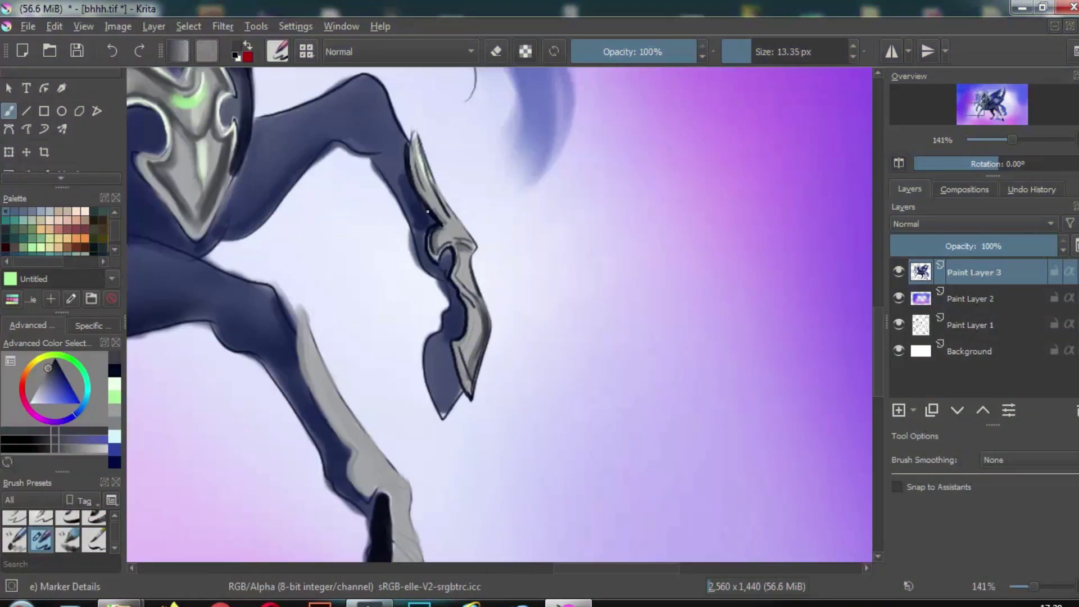
# Paint grey along the leg's front edge, then darken its lower edge and hoof armour in darker blue
pyautogui.moveTo(749, 53); pyautogui.dragTo(745, 52)
pyautogui.moveTo(297, 315)
pyautogui.mouseDown()
pyautogui.moveTo(343, 444)
pyautogui.moveTo(394, 478)
pyautogui.mouseUp()
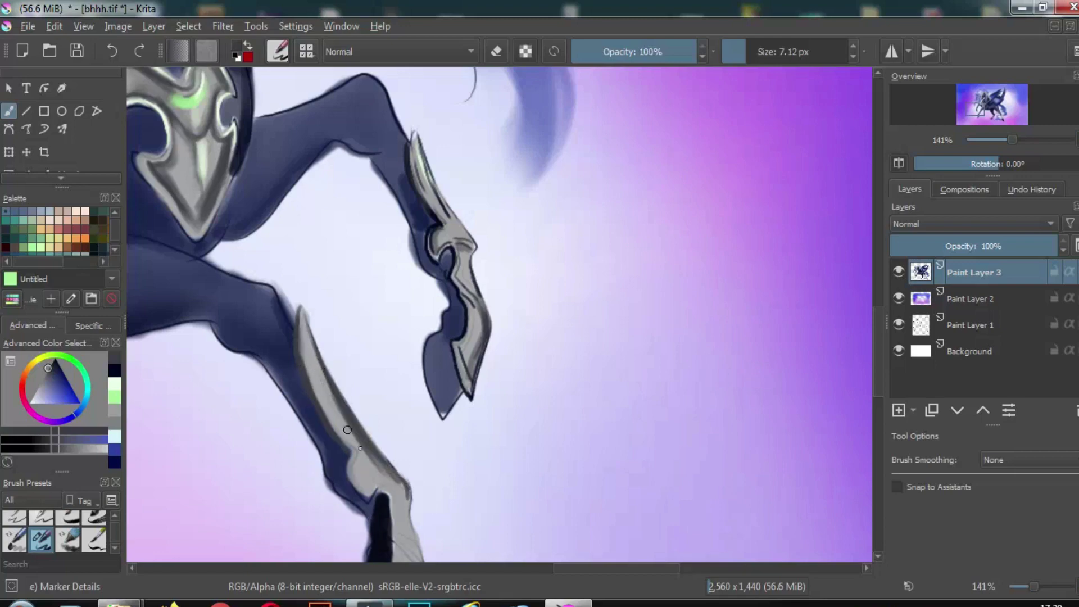
pyautogui.keyDown('ctrl'); pyautogui.click(382, 506); pyautogui.keyUp('ctrl')
pyautogui.moveTo(344, 454); pyautogui.dragTo(375, 499)
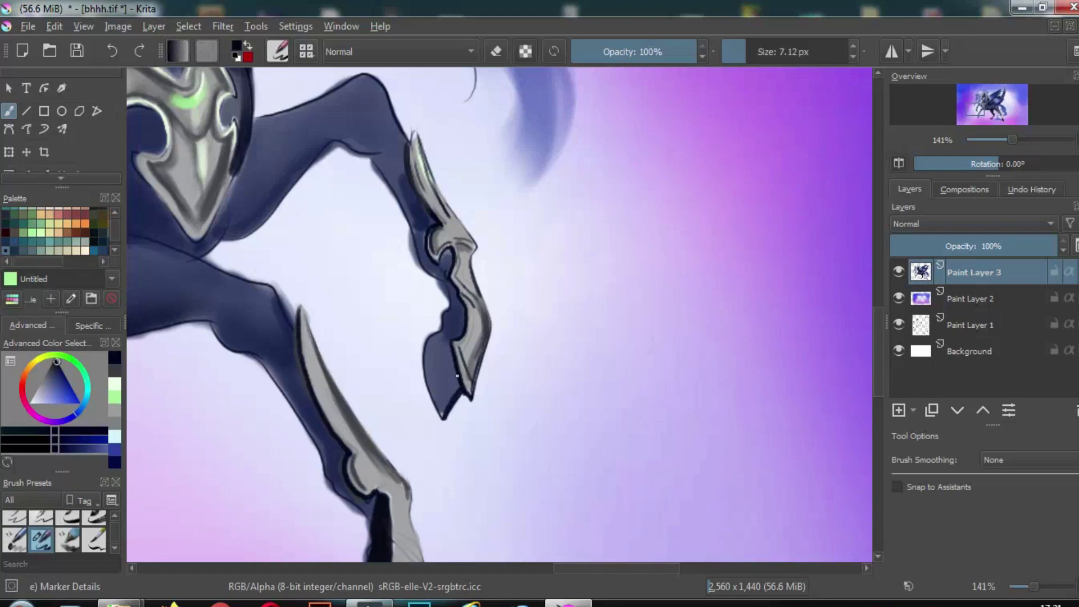
pyautogui.moveTo(448, 324)
pyautogui.mouseDown()
pyautogui.moveTo(433, 416)
pyautogui.moveTo(444, 419)
pyautogui.mouseUp()
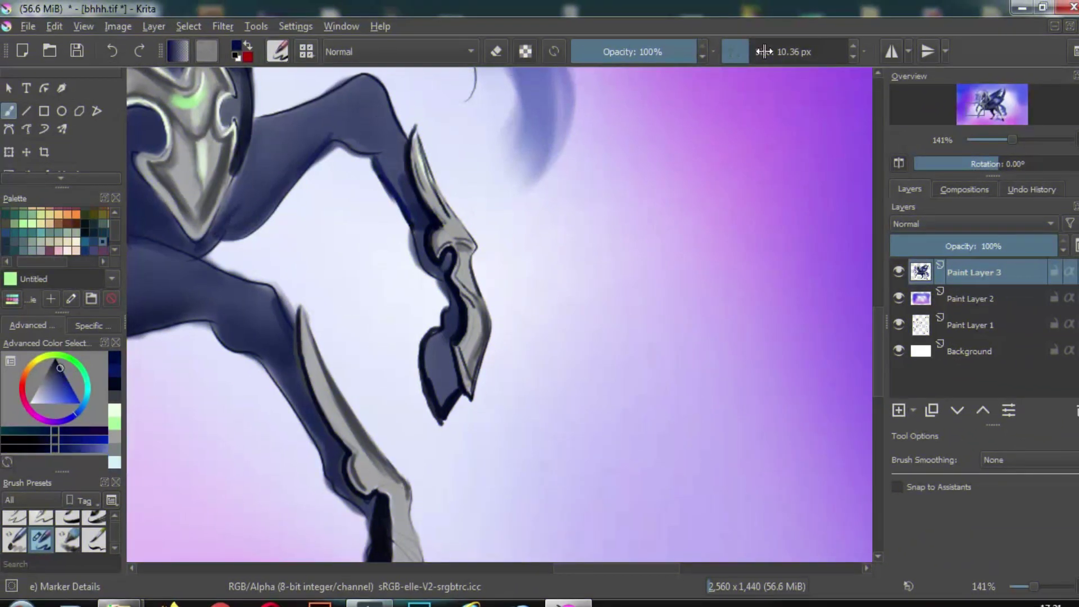
pyautogui.moveTo(208, 214); pyautogui.dragTo(221, 212)
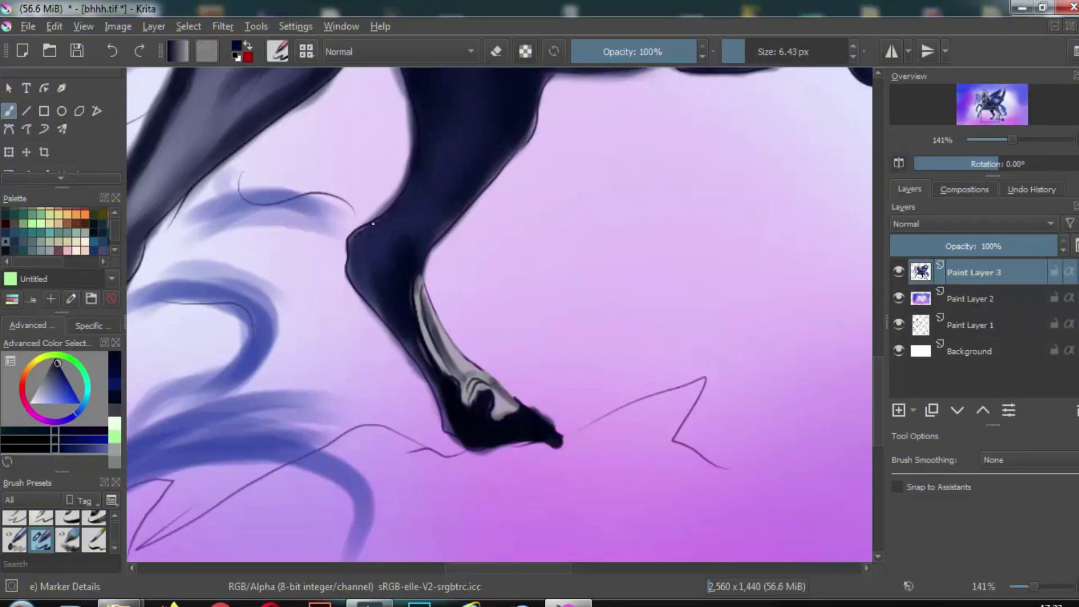
pyautogui.moveTo(371, 191)
pyautogui.mouseDown()
pyautogui.moveTo(354, 247)
pyautogui.moveTo(422, 374)
pyautogui.mouseUp()
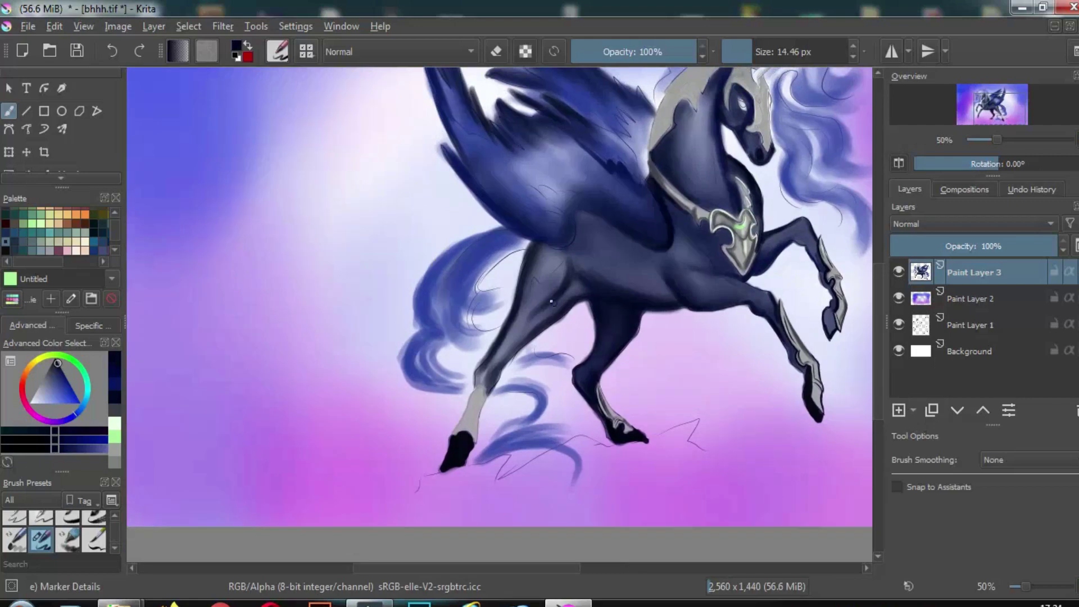
# Undo the grey overpainting on the leg and shade the neck's top, outline and inner edge darker
pyautogui.press('1')
pyautogui.moveTo(465, 465); pyautogui.dragTo(499, 257)
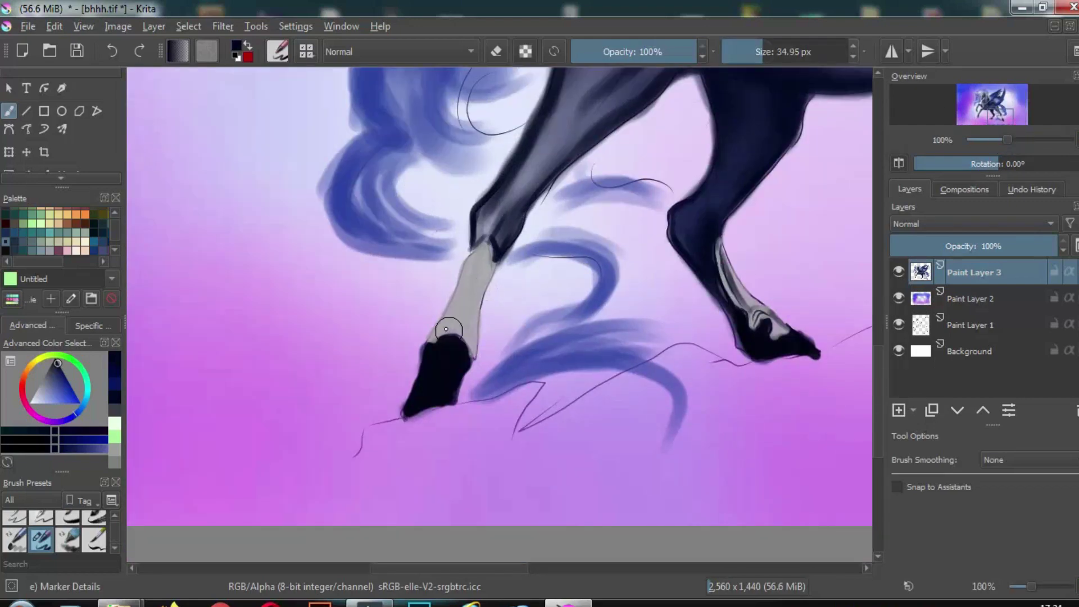
pyautogui.click(110, 52)
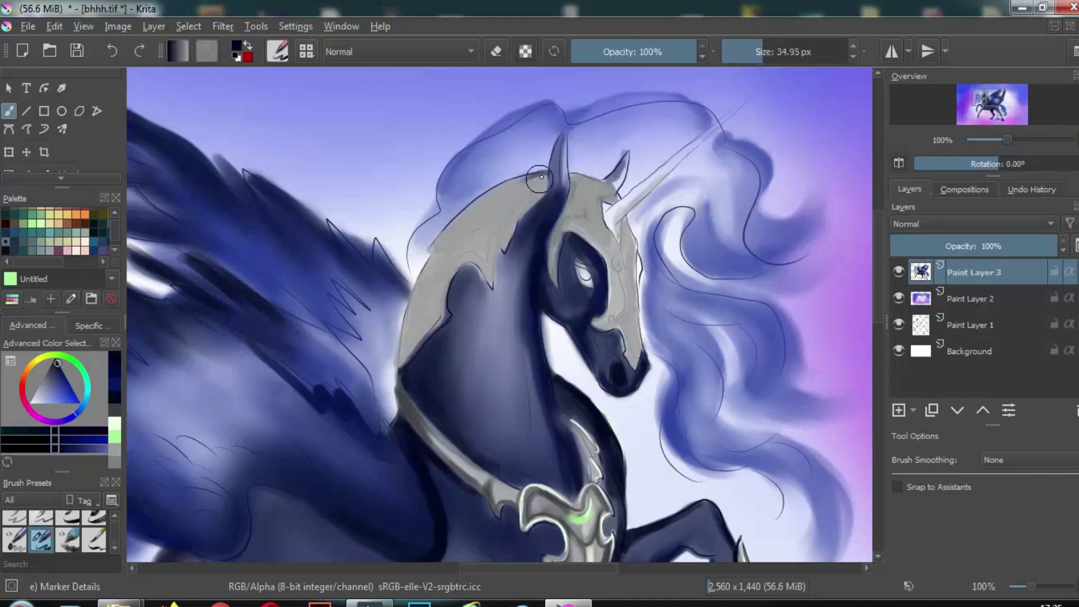
pyautogui.moveTo(541, 177); pyautogui.dragTo(437, 260)
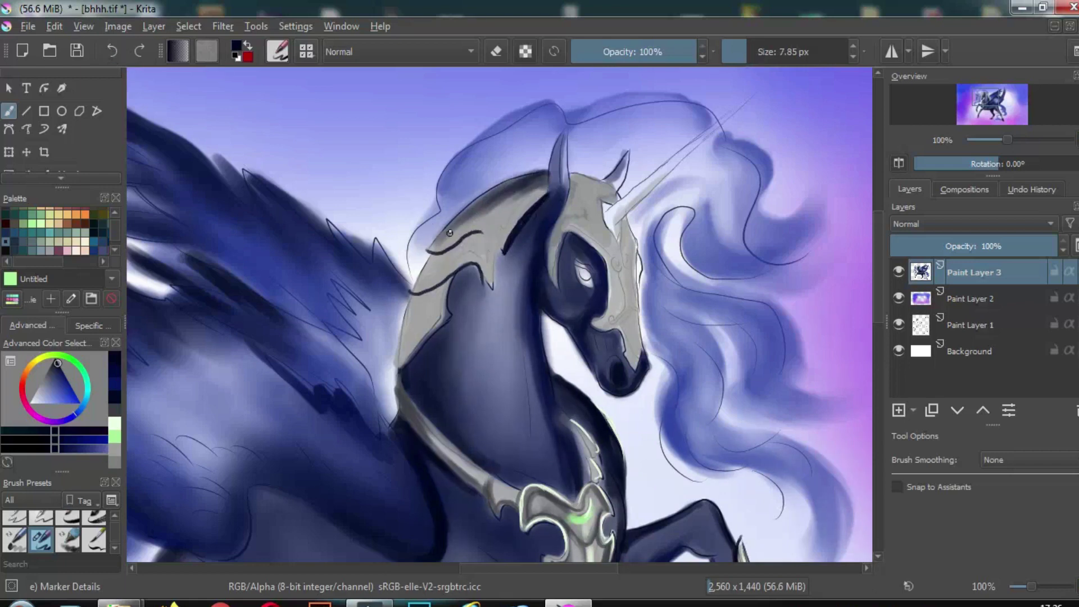
pyautogui.scroll(2, 638, 172)
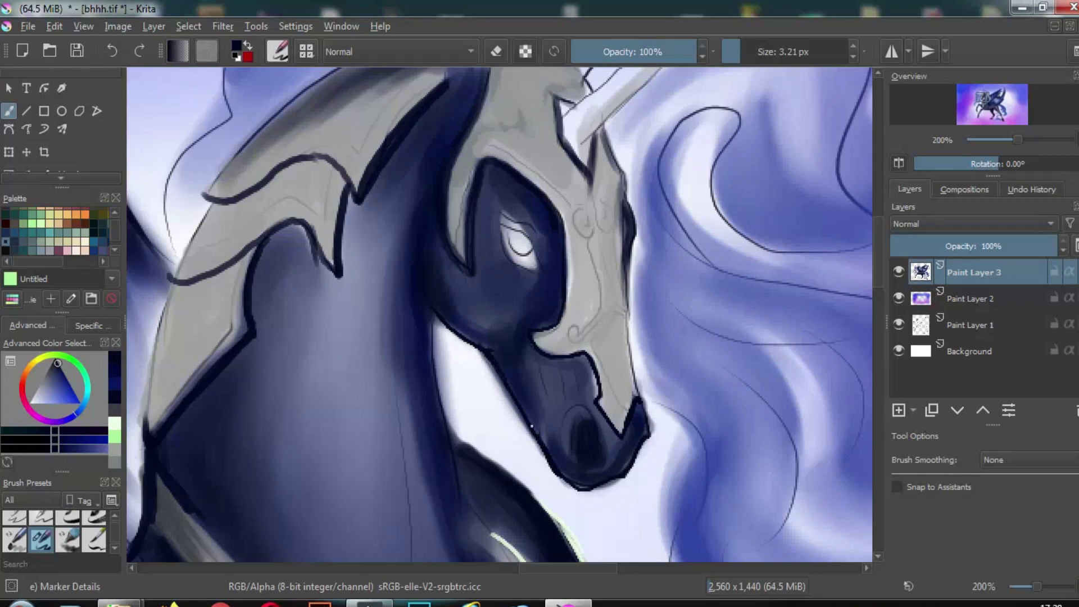
pyautogui.moveTo(426, 332); pyautogui.dragTo(405, 275)
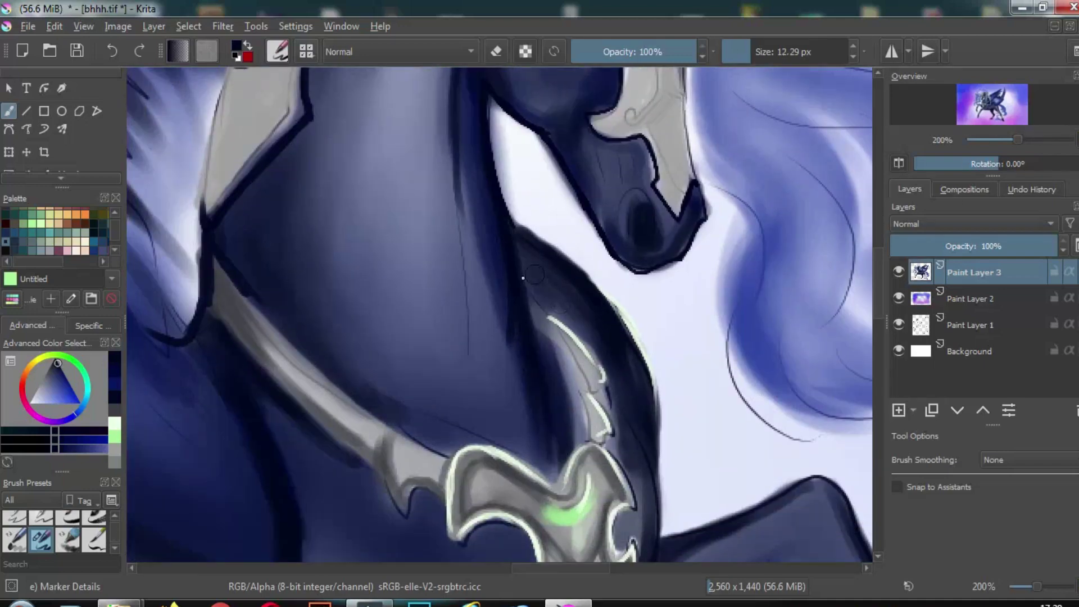
pyautogui.moveTo(523, 277); pyautogui.dragTo(540, 324)
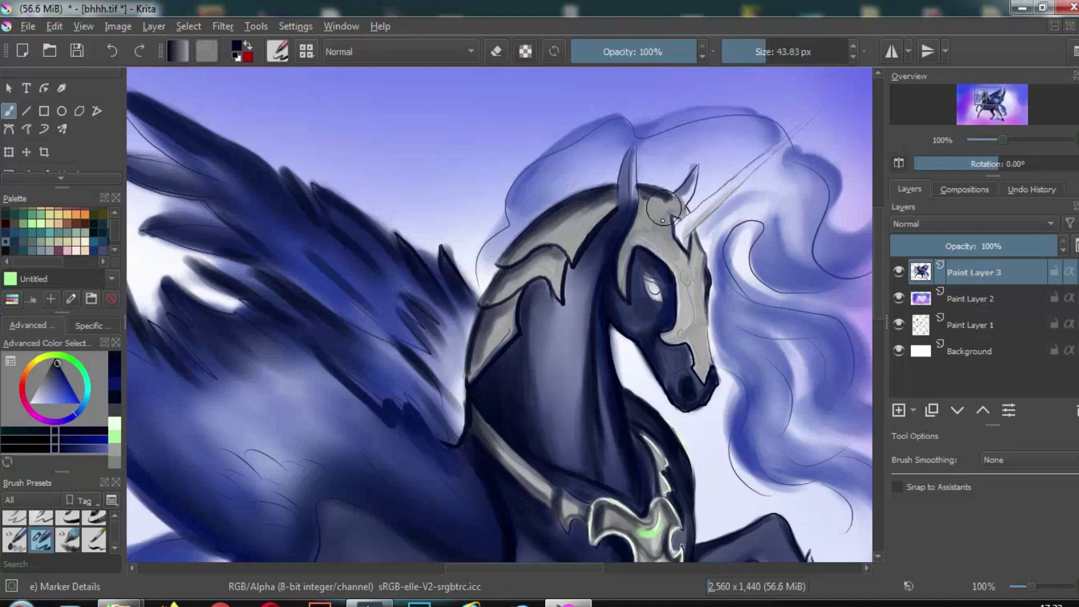
# Darken the face armour between eye and muzzle and the forehead armour by the horn, then zoom out to 67%
pyautogui.moveTo(663, 221); pyautogui.dragTo(699, 335)
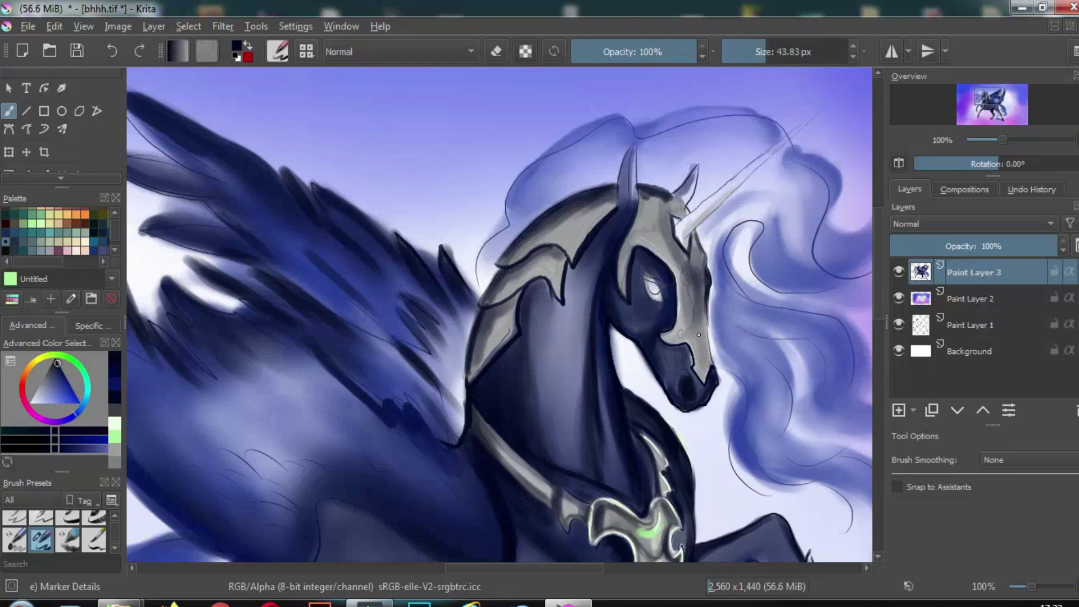
pyautogui.moveTo(680, 197); pyautogui.dragTo(652, 231)
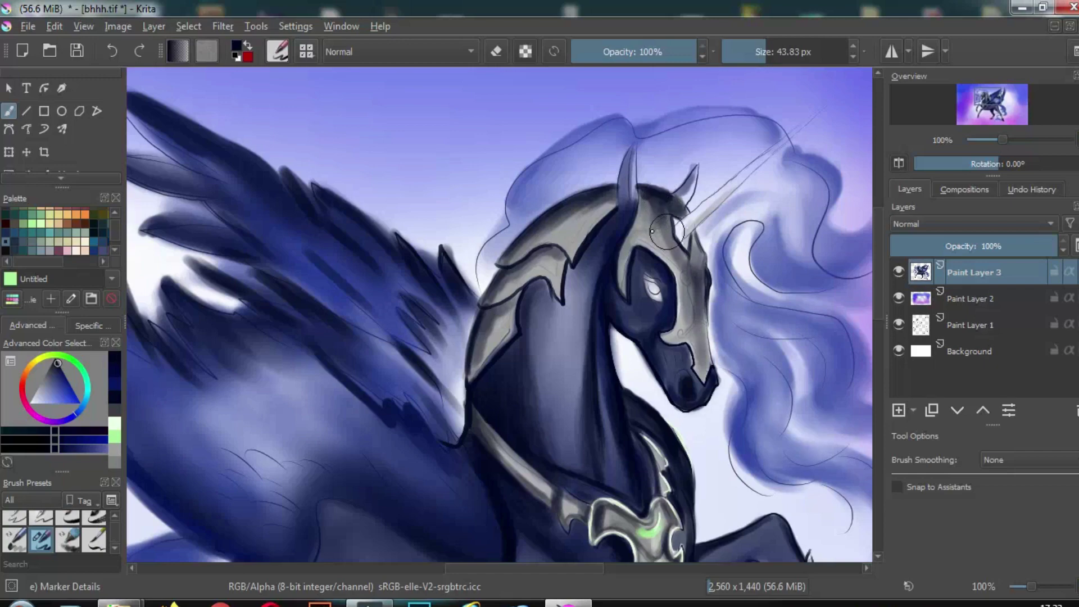
pyautogui.scroll(-2, 998, 127)
pyautogui.click(1001, 116)
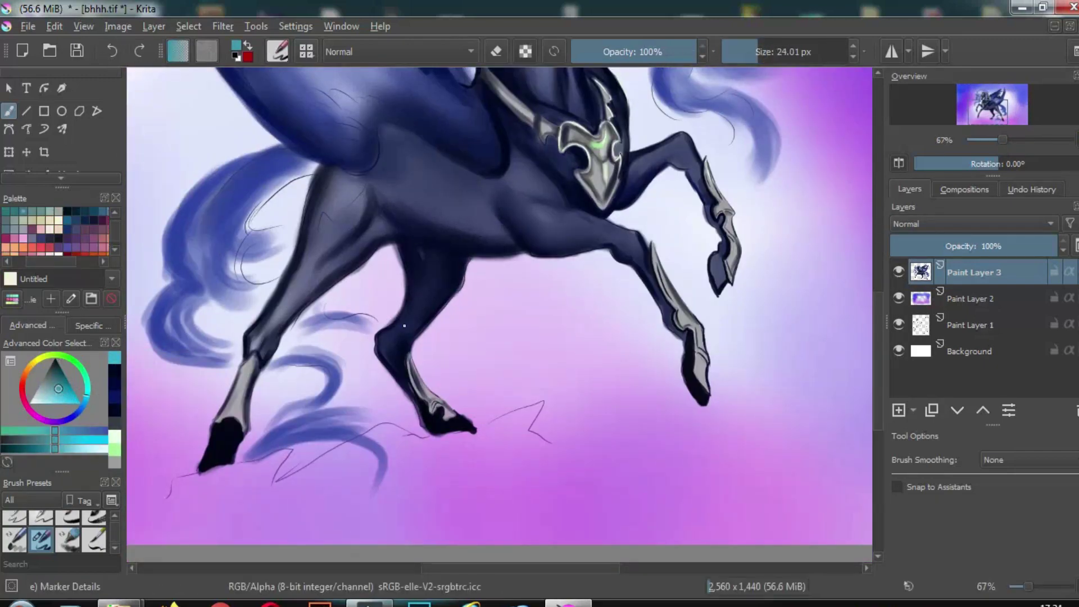
# Try a cyan highlight on the front leg, undo it, and pick a bluer colour
pyautogui.moveTo(391, 337); pyautogui.dragTo(384, 353)
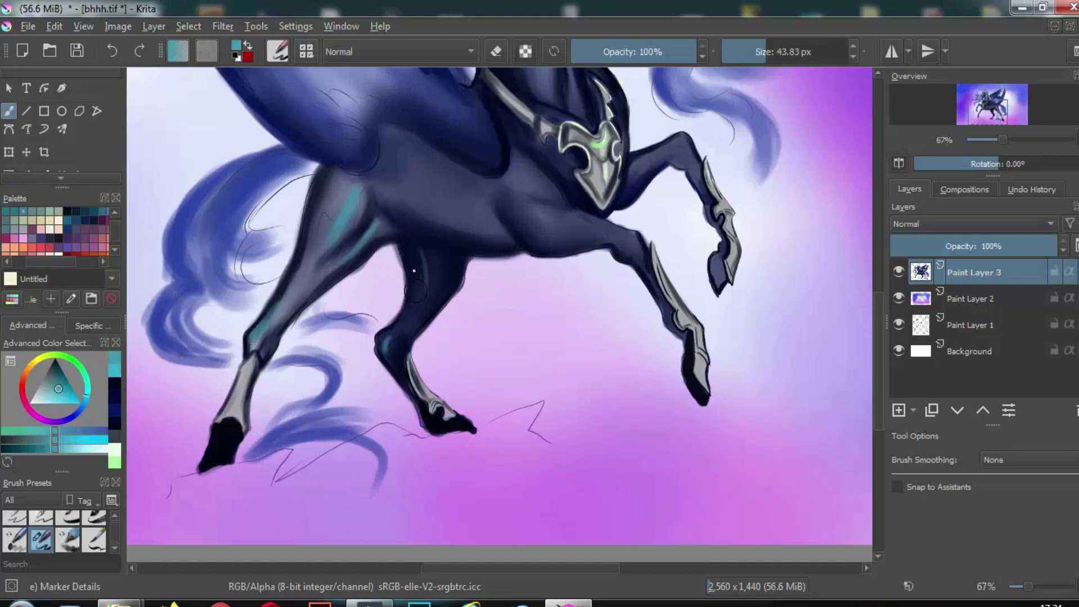
pyautogui.hotkey('ctrl', 'z')
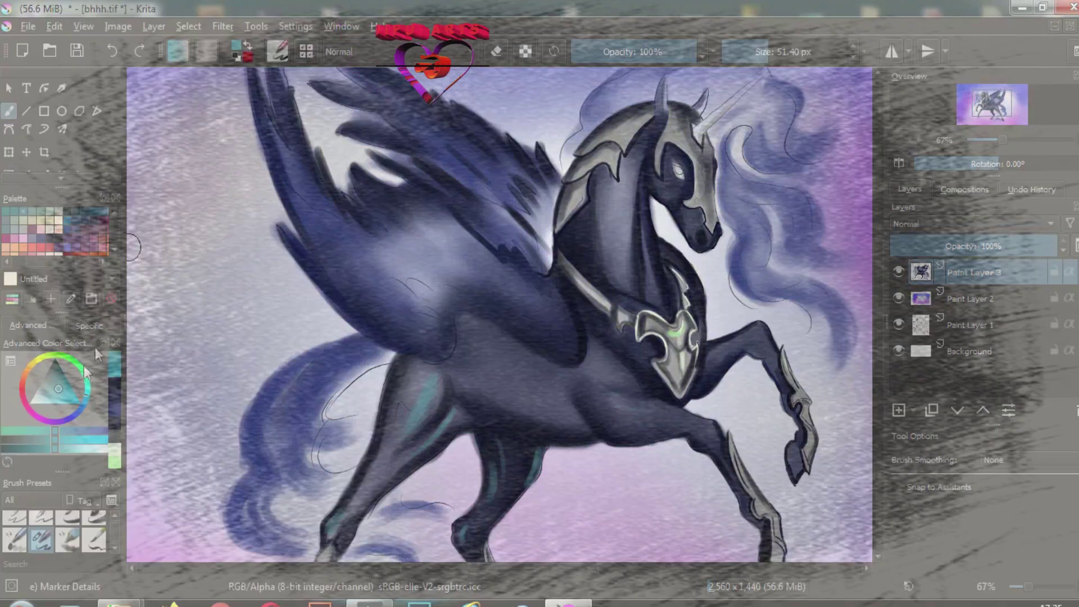
pyautogui.click(85, 372)
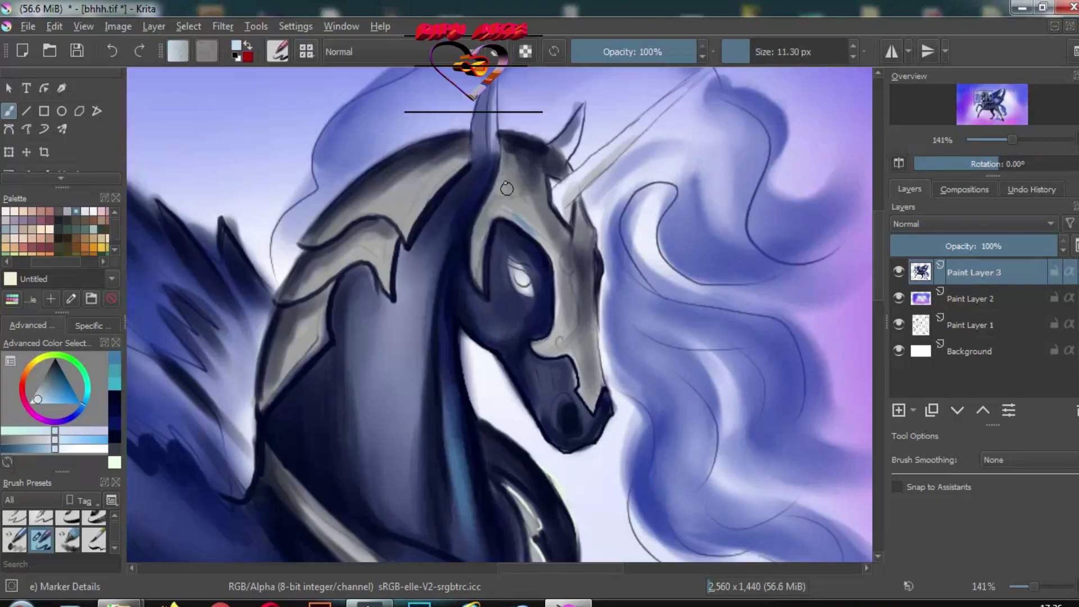
# Zoom to 200% and paint broad blue strokes into the mane
pyautogui.scroll(-3, 99, 234)
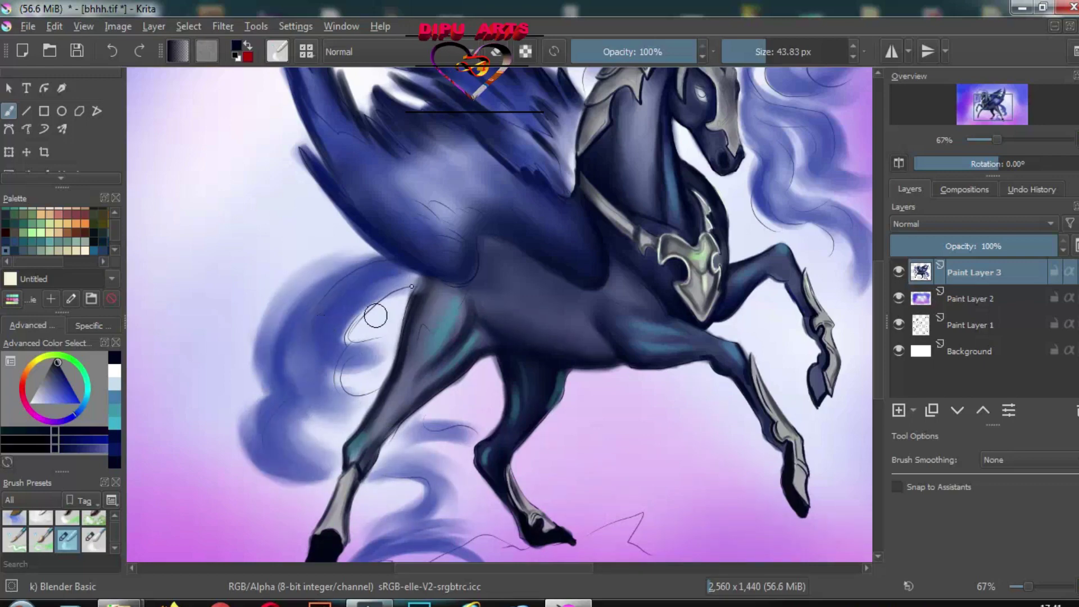
pyautogui.moveTo(652, 353)
pyautogui.mouseDown()
pyautogui.moveTo(712, 207)
pyautogui.moveTo(607, 236)
pyautogui.moveTo(715, 144)
pyautogui.moveTo(604, 257)
pyautogui.mouseUp()
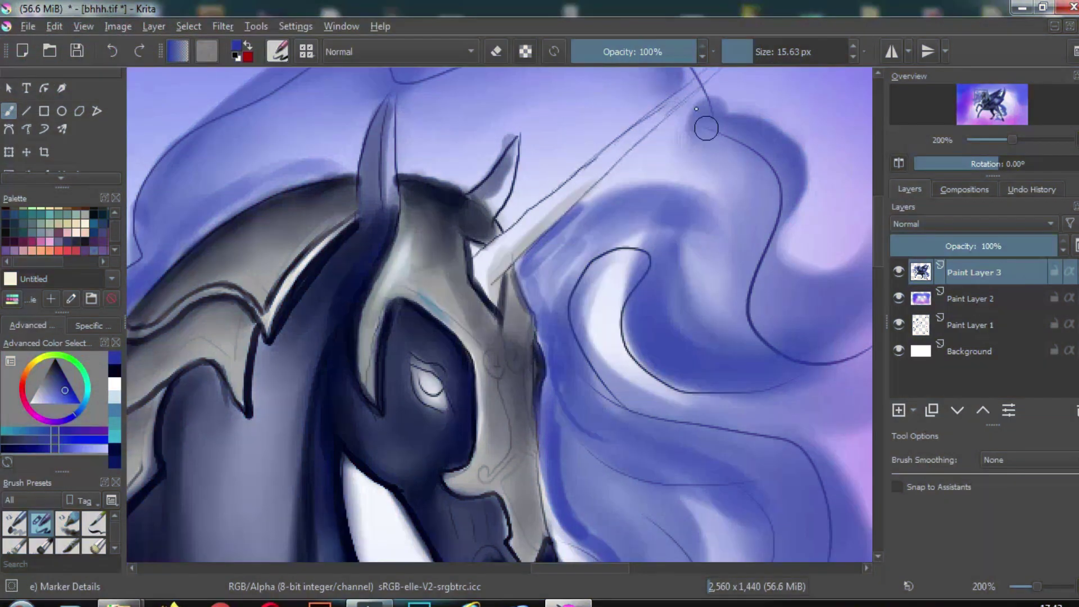
pyautogui.moveTo(706, 129)
pyautogui.mouseDown()
pyautogui.moveTo(562, 281)
pyautogui.moveTo(590, 197)
pyautogui.moveTo(523, 326)
pyautogui.mouseUp()
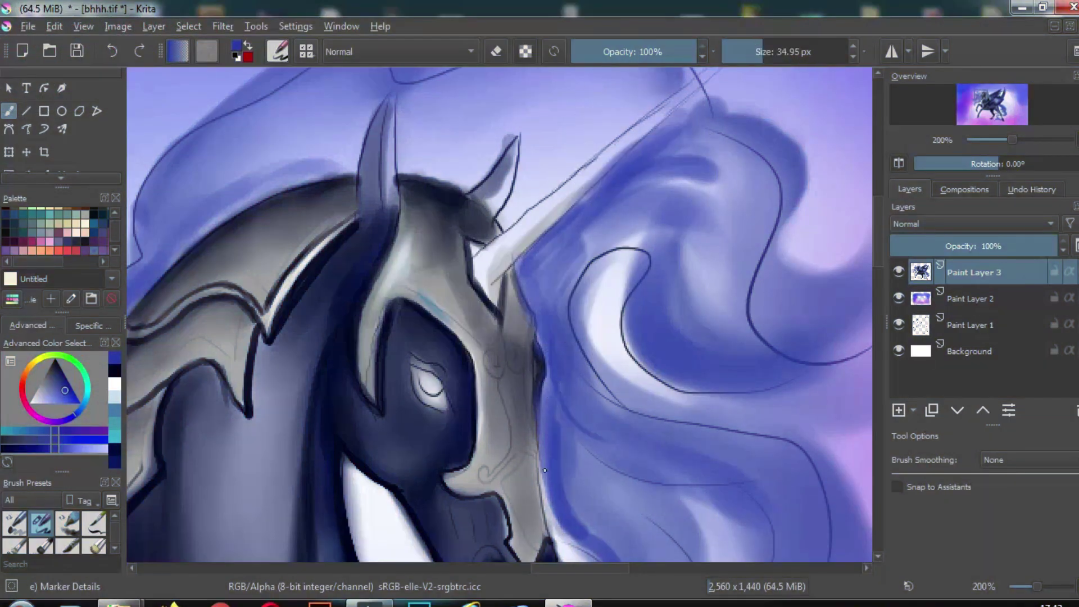
# Sweep darker blue strokes across the upper and left mane above the ears and horn
pyautogui.moveTo(697, 168); pyautogui.dragTo(568, 276)
pyautogui.moveTo(731, 135); pyautogui.dragTo(539, 253)
pyautogui.moveTo(713, 102); pyautogui.dragTo(771, 242)
pyautogui.moveTo(730, 146)
pyautogui.mouseDown()
pyautogui.moveTo(601, 281)
pyautogui.moveTo(756, 431)
pyautogui.mouseUp()
pyautogui.scroll(3, 709, 433)
pyautogui.moveTo(675, 113); pyautogui.dragTo(428, 181)
pyautogui.moveTo(703, 129); pyautogui.dragTo(501, 212)
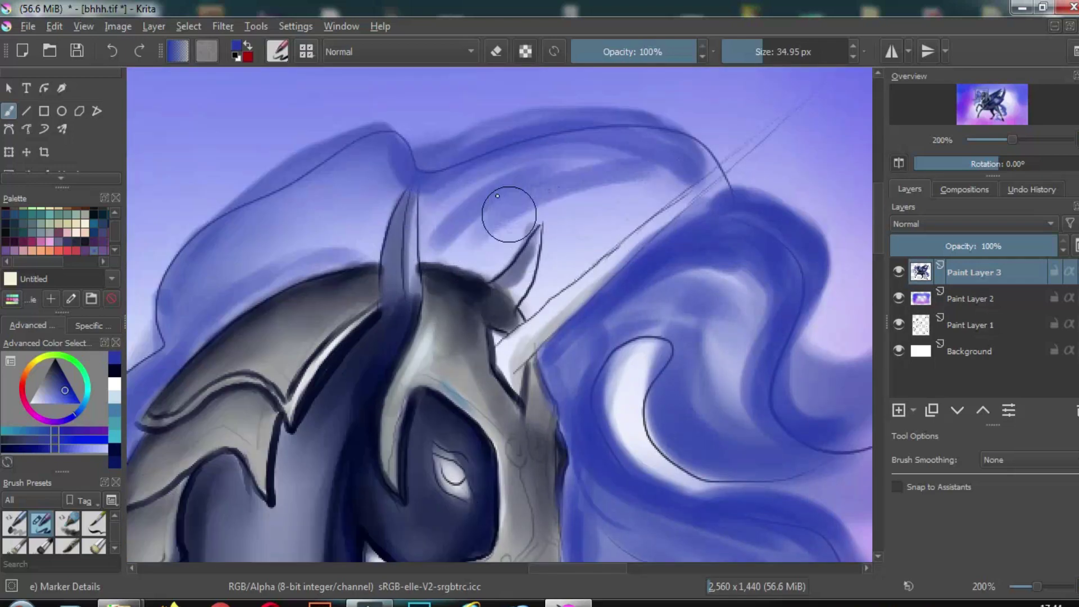
pyautogui.moveTo(709, 163)
pyautogui.mouseDown()
pyautogui.moveTo(544, 219)
pyautogui.moveTo(523, 292)
pyautogui.mouseUp()
pyautogui.moveTo(714, 110); pyautogui.dragTo(444, 182)
pyautogui.moveTo(433, 140); pyautogui.dragTo(163, 354)
pyautogui.moveTo(393, 163); pyautogui.dragTo(214, 321)
pyautogui.moveTo(613, 107); pyautogui.dragTo(337, 259)
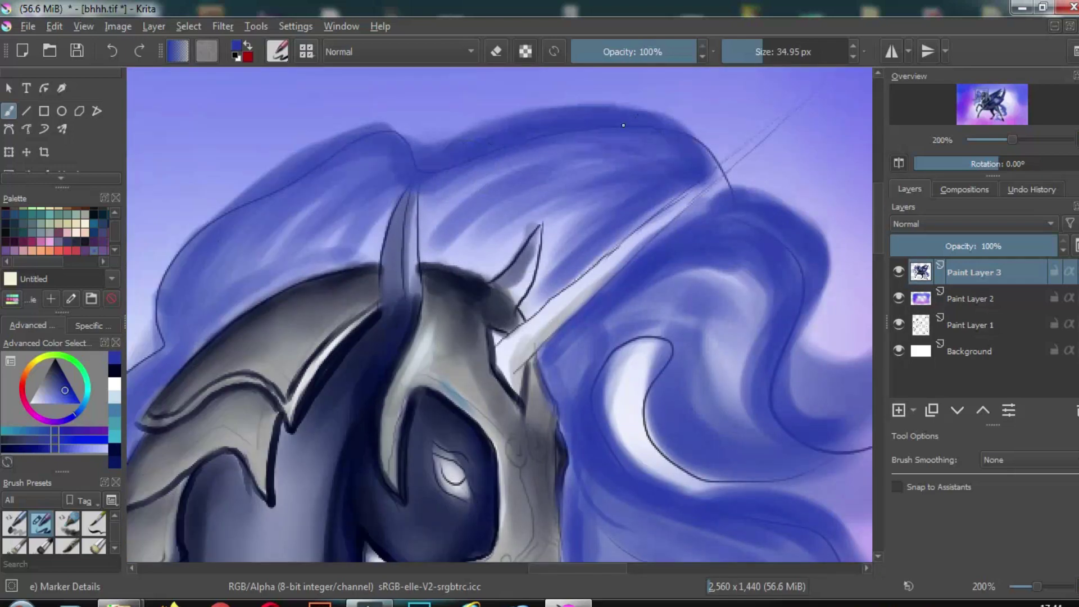
pyautogui.moveTo(601, 168); pyautogui.dragTo(472, 265)
# Switch to the Blender Basic brush, zoom to 100% and return to Paint Layer 3
pyautogui.press('pagedown')
pyautogui.press('/')
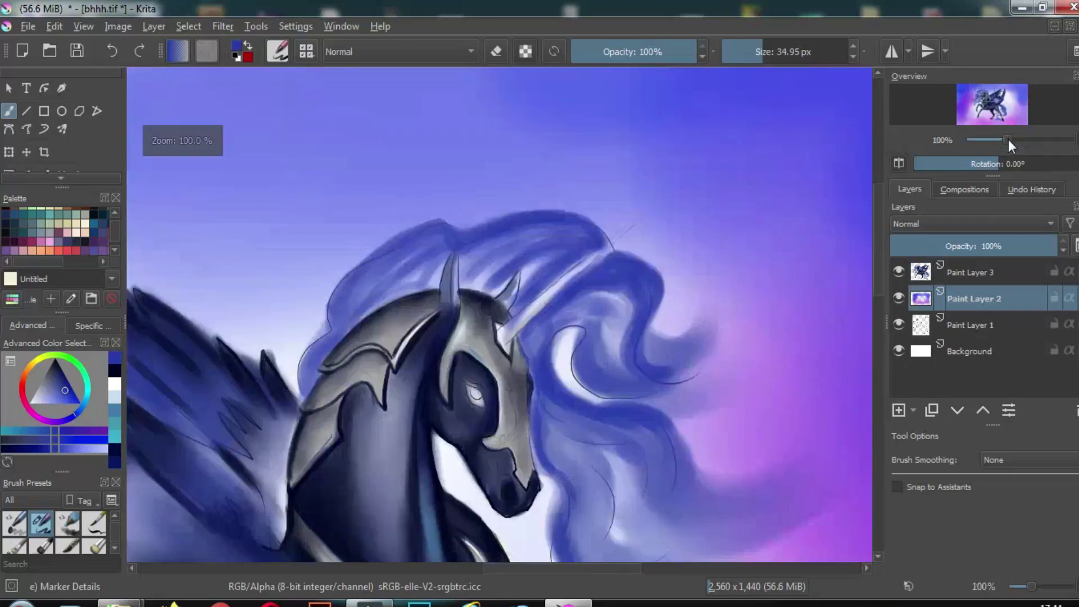
pyautogui.press('1')
pyautogui.press('pageup')
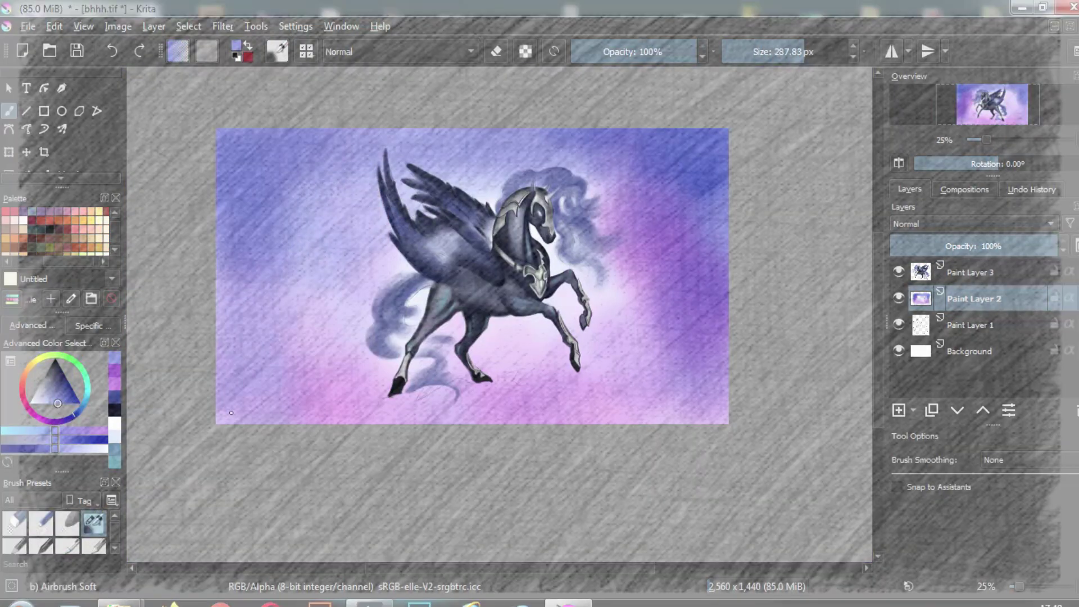
# Airbrush the pink background dark blue around the pegasus with Airbrush Soft on Paint Layer 2
pyautogui.moveTo(646, 292); pyautogui.dragTo(562, 359)
pyautogui.moveTo(674, 394); pyautogui.dragTo(534, 373)
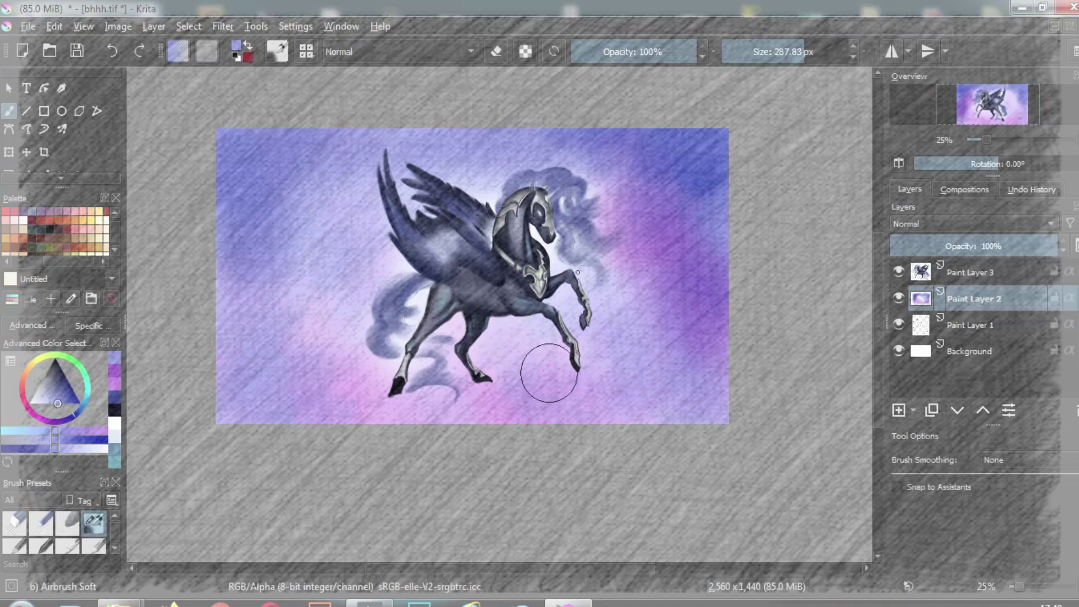
pyautogui.moveTo(675, 163); pyautogui.dragTo(723, 264)
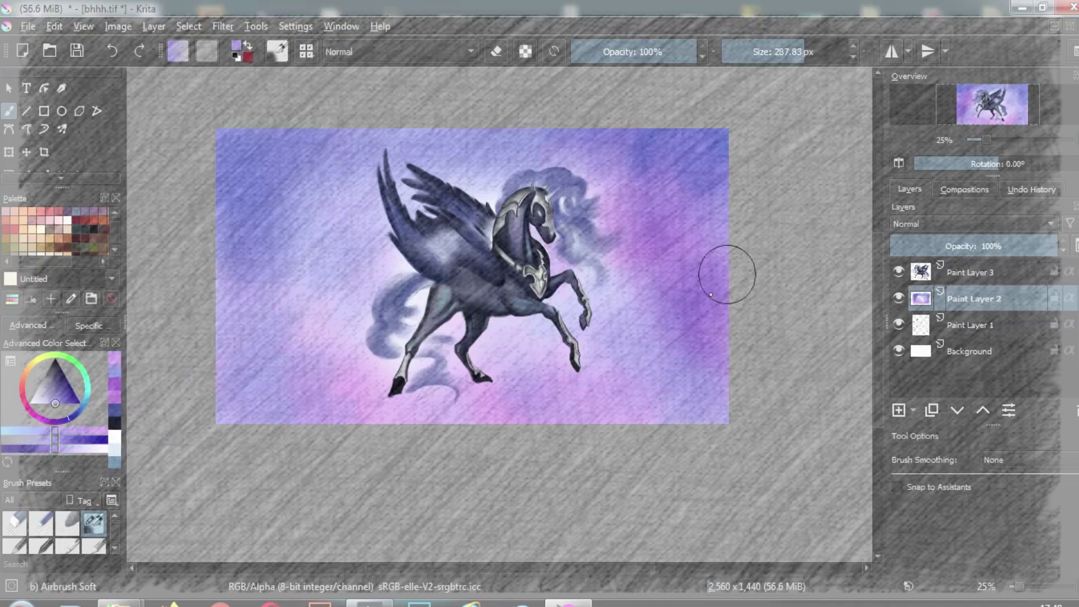
pyautogui.moveTo(66, 401); pyautogui.dragTo(84, 400)
pyautogui.moveTo(225, 146); pyautogui.dragTo(725, 186)
pyautogui.moveTo(224, 393); pyautogui.dragTo(438, 405)
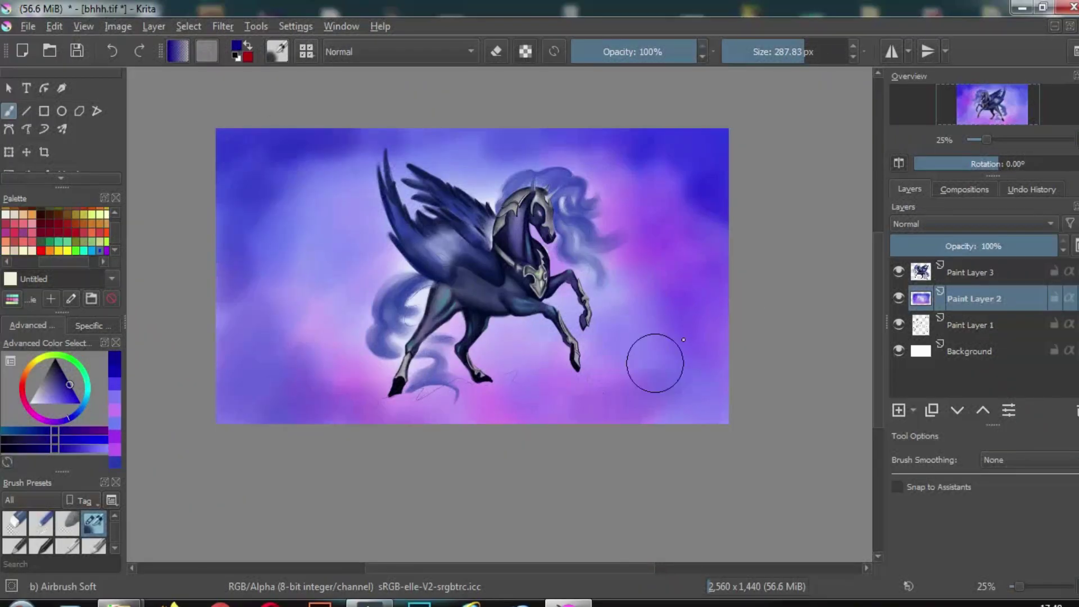
pyautogui.moveTo(652, 360); pyautogui.dragTo(718, 167)
pyautogui.moveTo(644, 194); pyautogui.dragTo(613, 360)
pyautogui.moveTo(393, 270); pyautogui.dragTo(292, 180)
pyautogui.moveTo(236, 141); pyautogui.dragTo(428, 292)
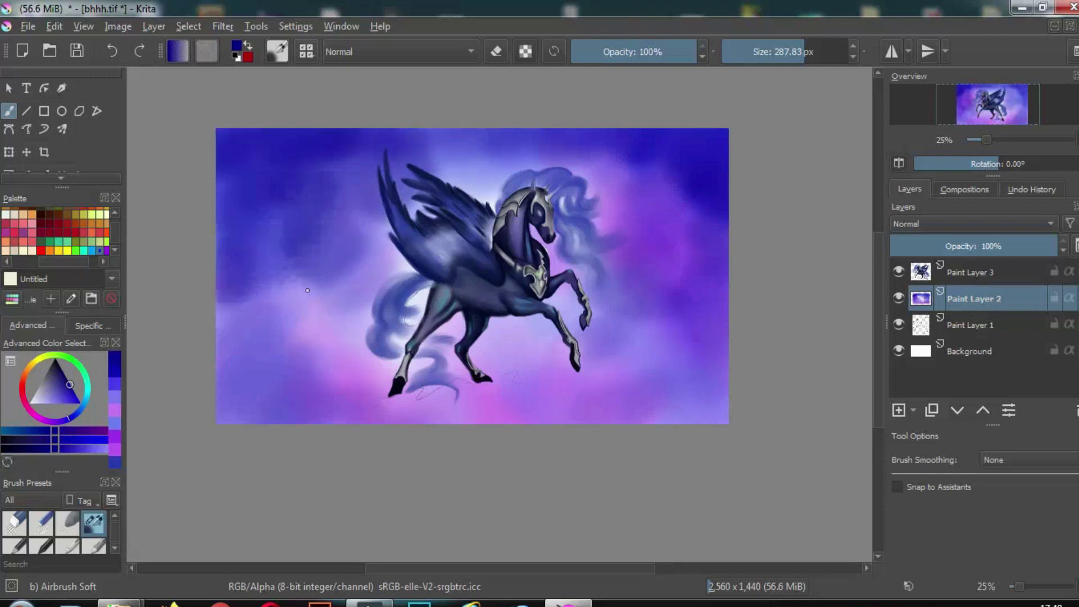
pyautogui.moveTo(258, 281)
pyautogui.mouseDown()
pyautogui.moveTo(518, 421)
pyautogui.moveTo(703, 168)
pyautogui.mouseUp()
# Soften the right and upper-left background edges with the Blender Blur brush
pyautogui.press('/')
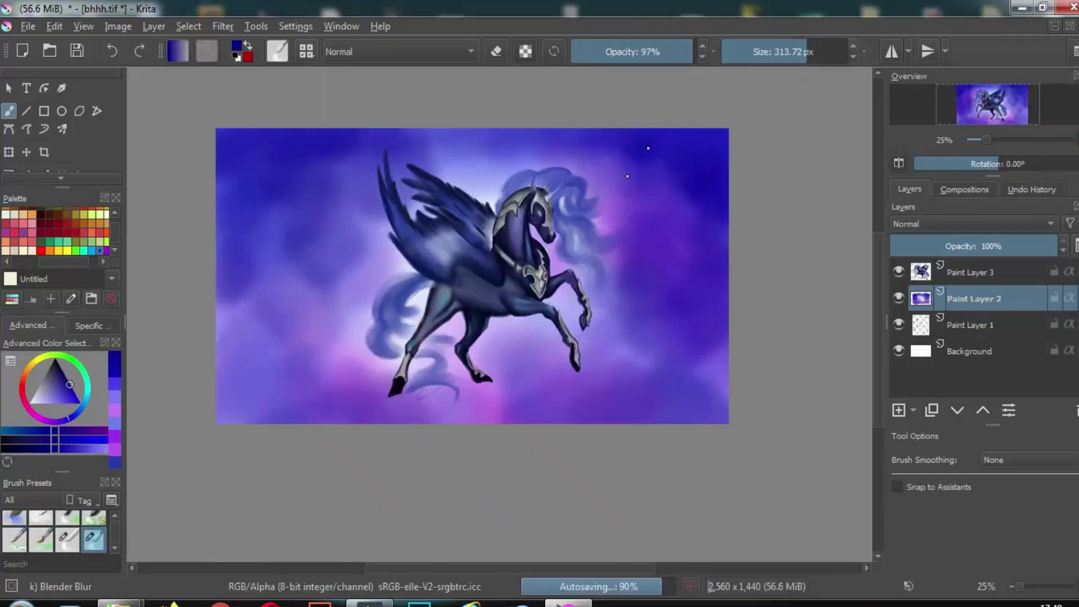
pyautogui.scroll(1, 983, 134)
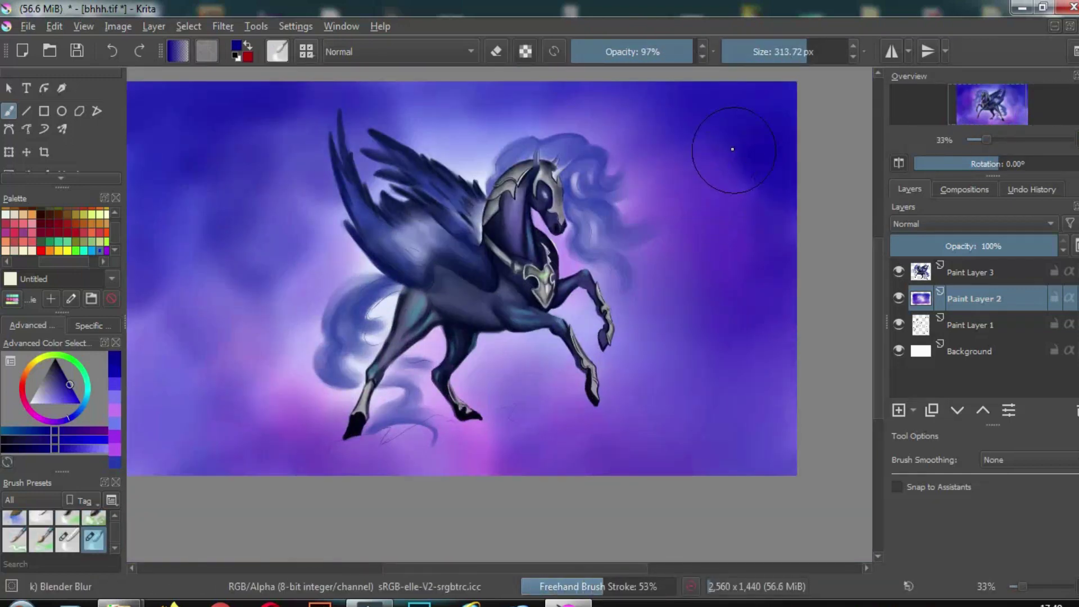
pyautogui.moveTo(693, 181); pyautogui.dragTo(794, 214)
pyautogui.moveTo(193, 214); pyautogui.dragTo(213, 222)
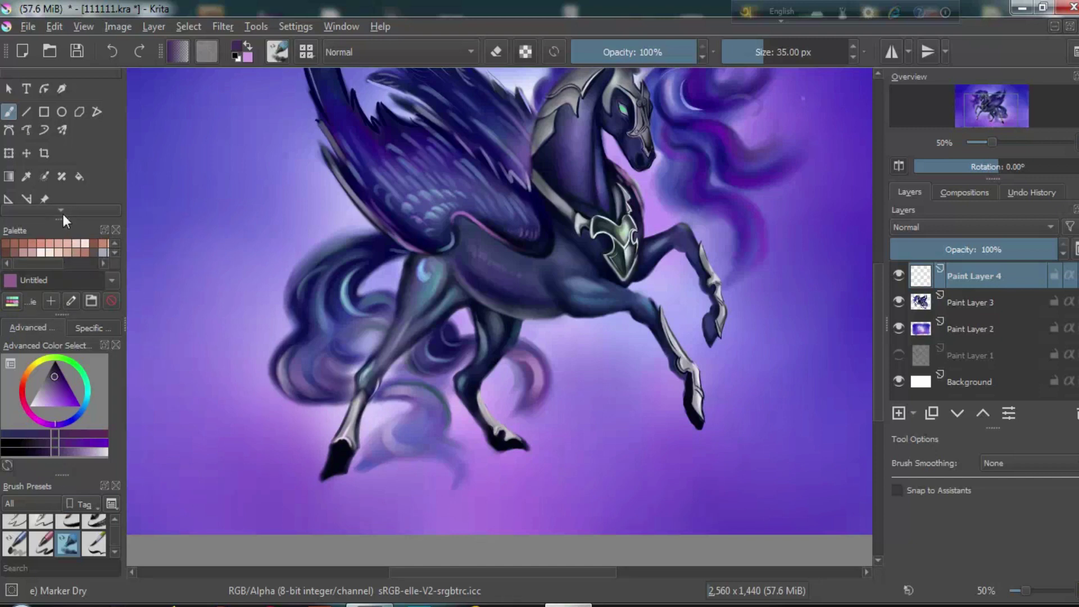
# Outline-select the ground strip along the bottom and paint it purple with WaterC Basic Round-Grain
pyautogui.click(61, 209)
pyautogui.click(62, 190)
pyautogui.scroll(-2, 265, 395)
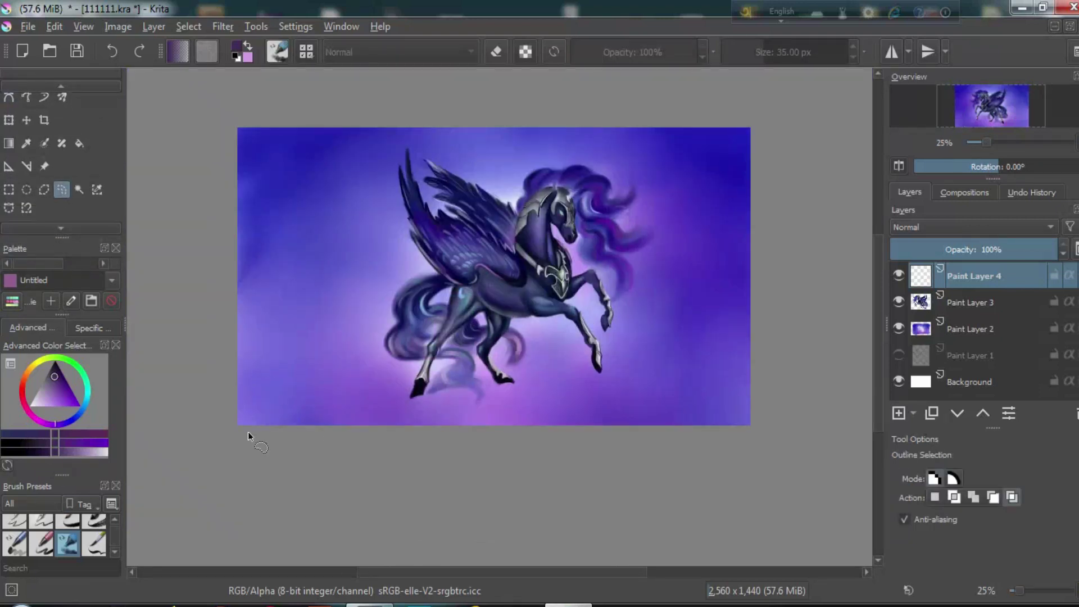
pyautogui.moveTo(518, 381)
pyautogui.mouseDown()
pyautogui.moveTo(766, 412)
pyautogui.moveTo(250, 425)
pyautogui.mouseUp()
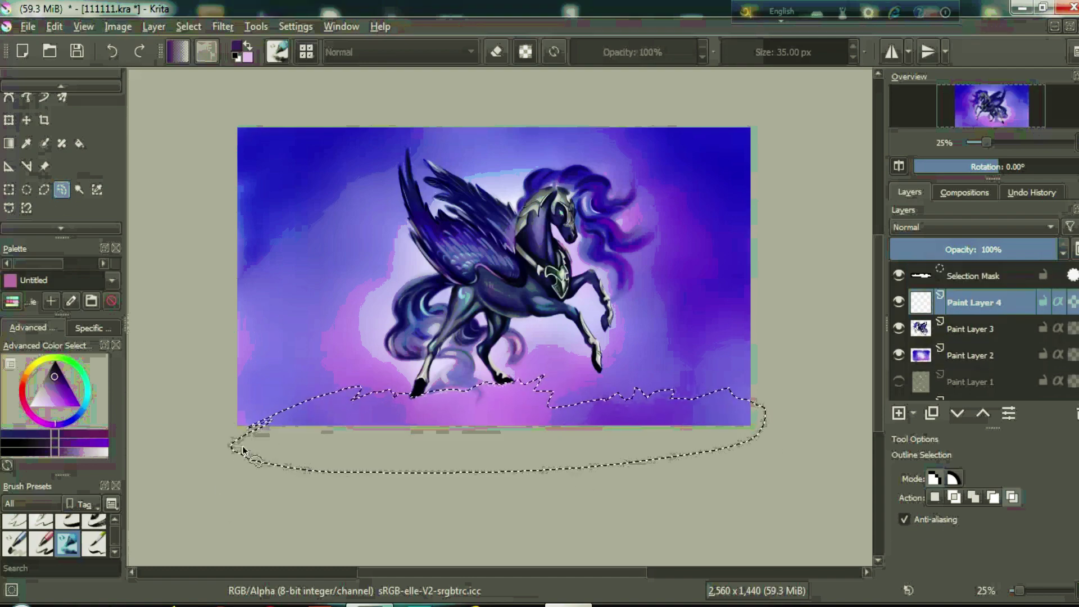
pyautogui.press('b')
pyautogui.click(277, 52)
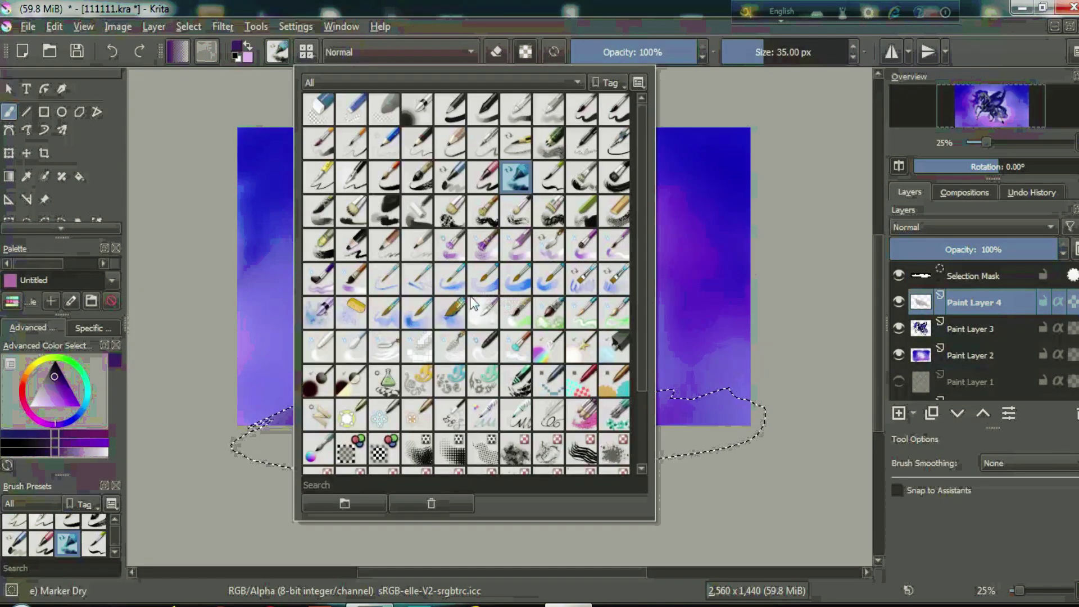
pyautogui.moveTo(251, 419); pyautogui.dragTo(749, 399)
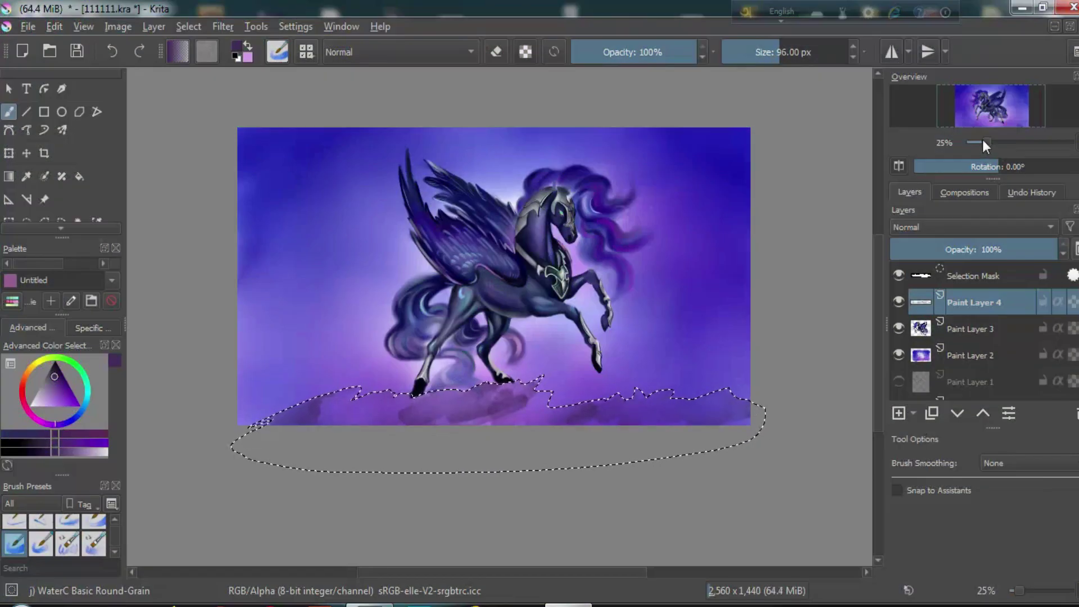
pyautogui.press('+')
pyautogui.moveTo(168, 450)
pyautogui.mouseDown()
pyautogui.moveTo(293, 432)
pyautogui.moveTo(827, 439)
pyautogui.moveTo(641, 444)
pyautogui.mouseUp()
# Fill the ground with dark purple, deselect, and add textured rocky strokes
pyautogui.click(62, 206)
pyautogui.moveTo(236, 444)
pyautogui.mouseDown()
pyautogui.moveTo(355, 454)
pyautogui.moveTo(647, 444)
pyautogui.mouseUp()
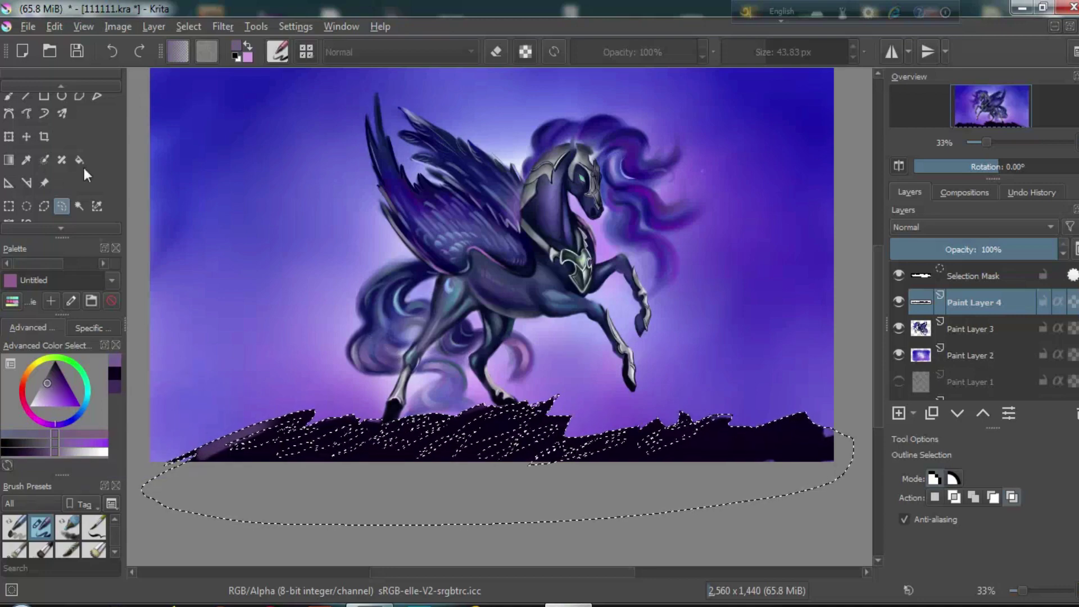
pyautogui.press('b')
pyautogui.moveTo(237, 444); pyautogui.dragTo(731, 438)
pyautogui.hotkey('ctrl', 'shift', 'a')
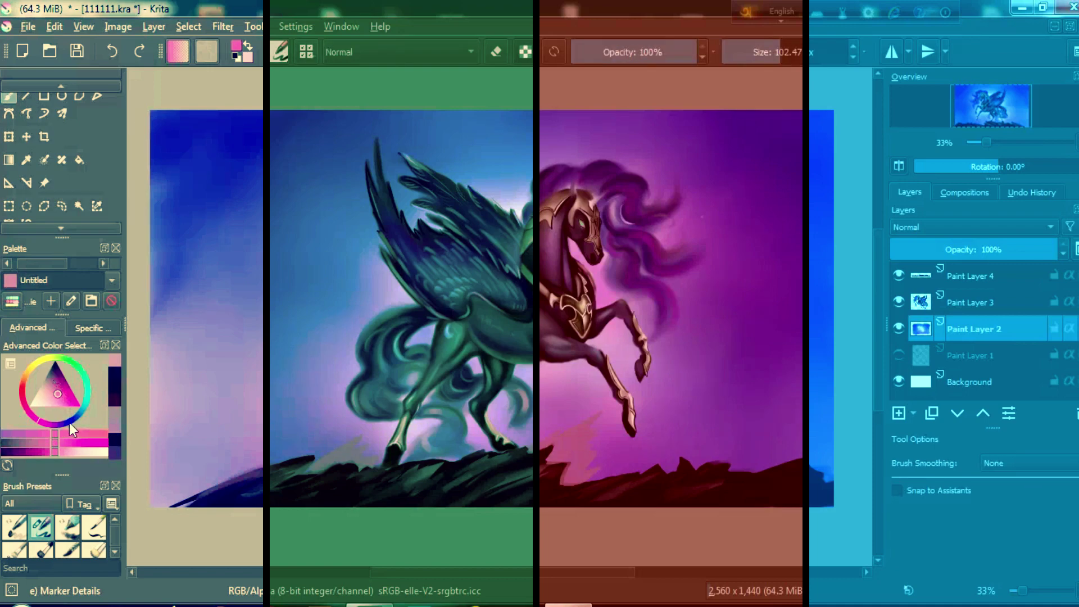
# Darken the sky with dark blue soft airbrush strokes
pyautogui.click(63, 377)
pyautogui.click(280, 52)
pyautogui.click(393, 168)
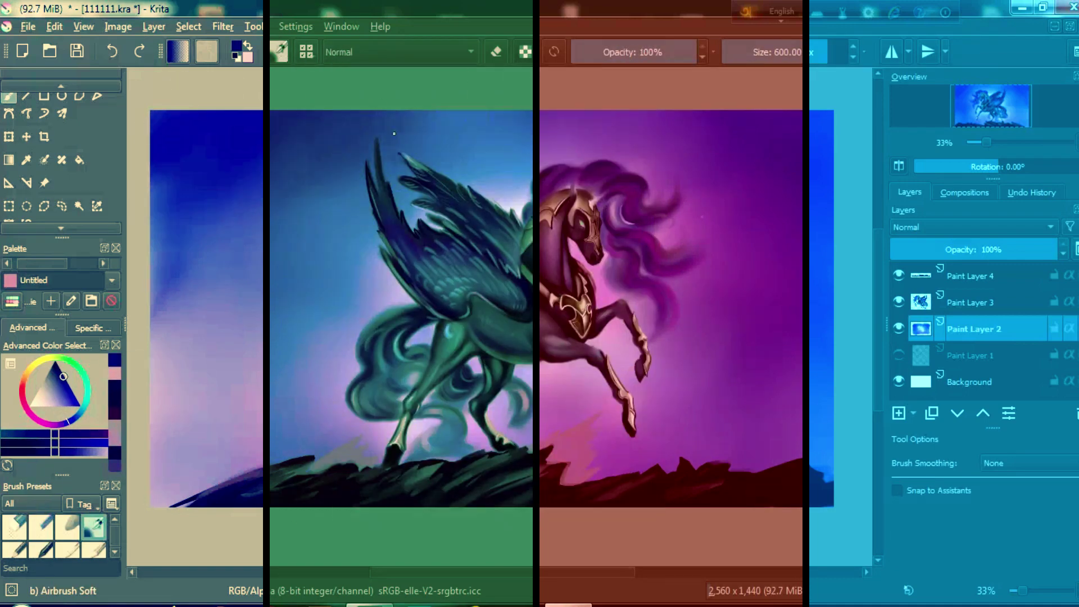
pyautogui.moveTo(365, 225); pyautogui.dragTo(169, 97)
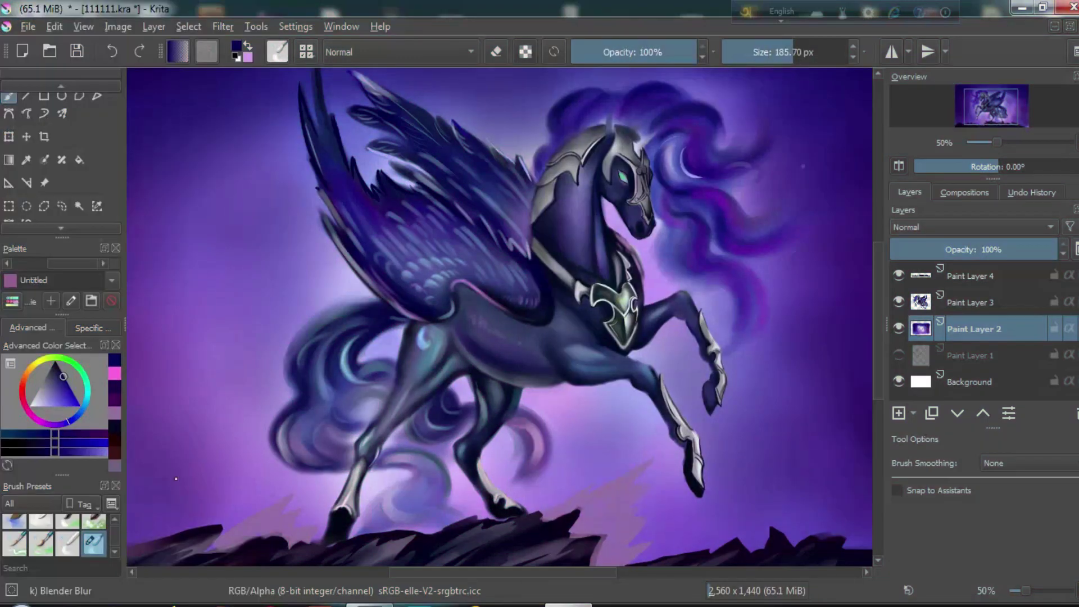
pyautogui.moveTo(783, 90); pyautogui.dragTo(895, 123)
# Zoom in on the helmet and paint a light highlight along its upper edge
pyautogui.scroll(2, 587, 128)
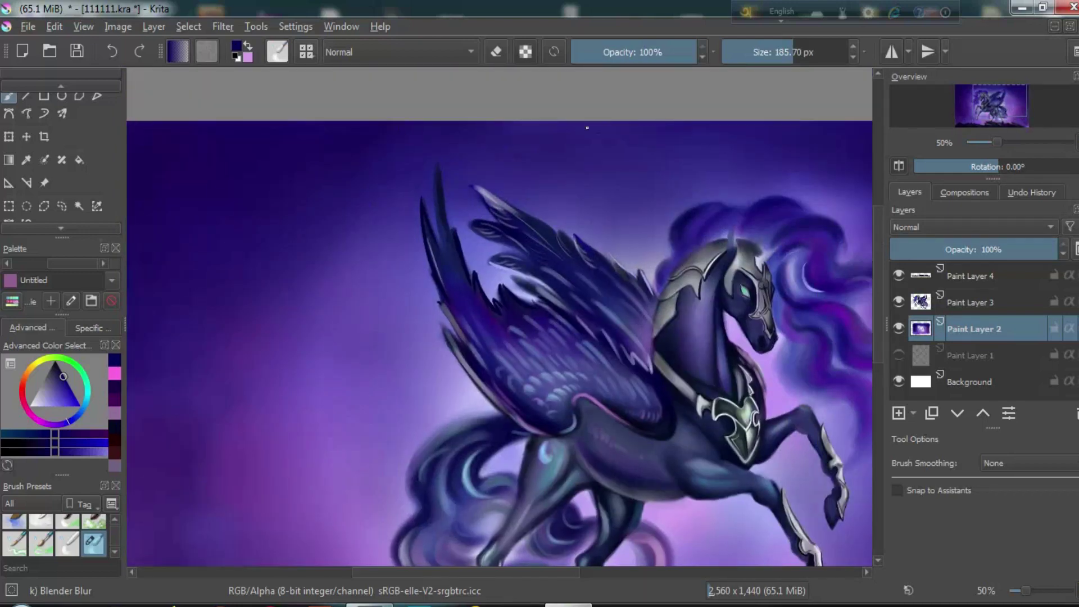
pyautogui.scroll(-2, 740, 292)
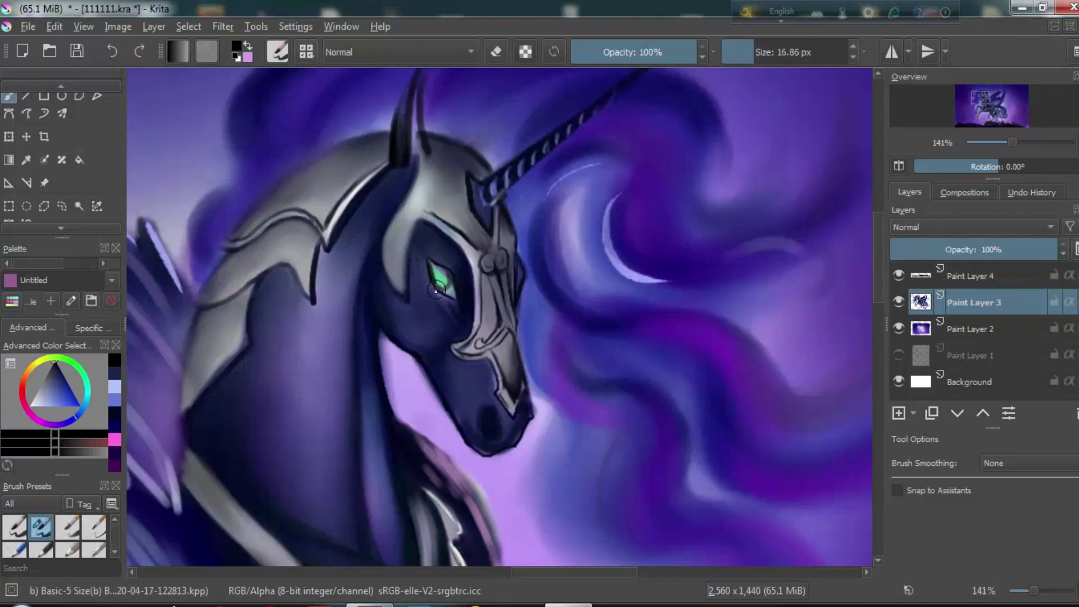
pyautogui.press('+')
pyautogui.press('+')
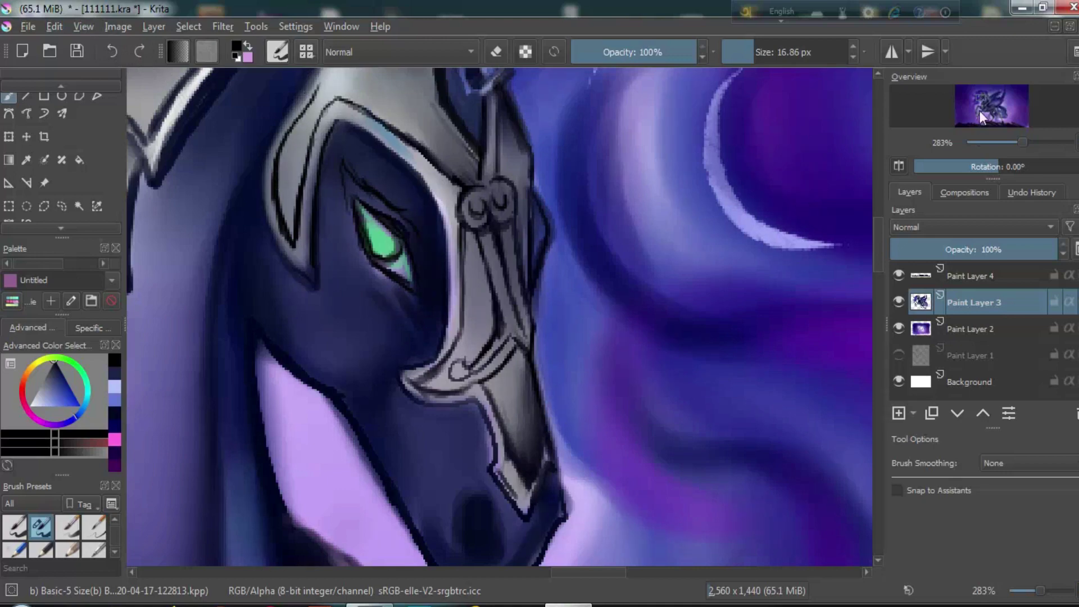
pyautogui.moveTo(981, 116)
pyautogui.mouseDown()
pyautogui.moveTo(992, 112)
pyautogui.moveTo(1018, 144)
pyautogui.mouseUp()
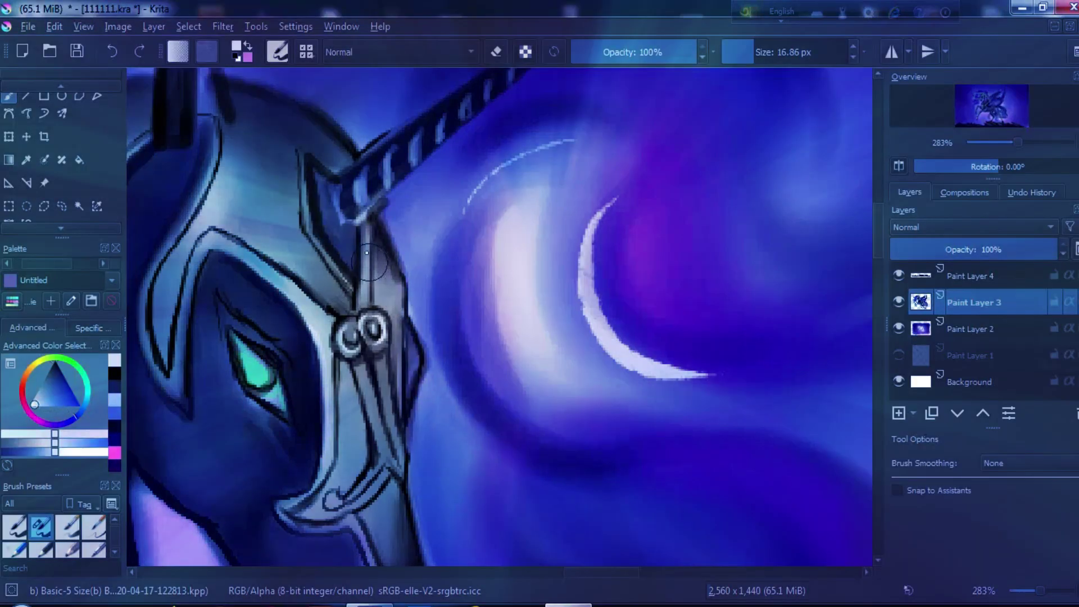
pyautogui.moveTo(241, 247); pyautogui.dragTo(224, 243)
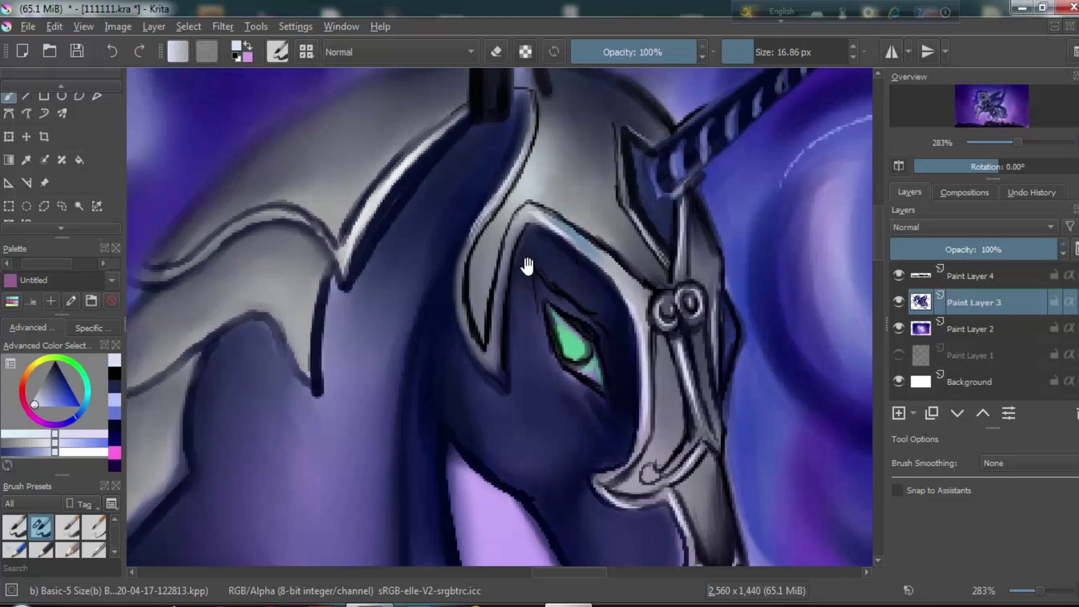
# Brighten the neck armour's edge highlights and redraw the neck plate's dark outline
pyautogui.moveTo(508, 225); pyautogui.dragTo(486, 203)
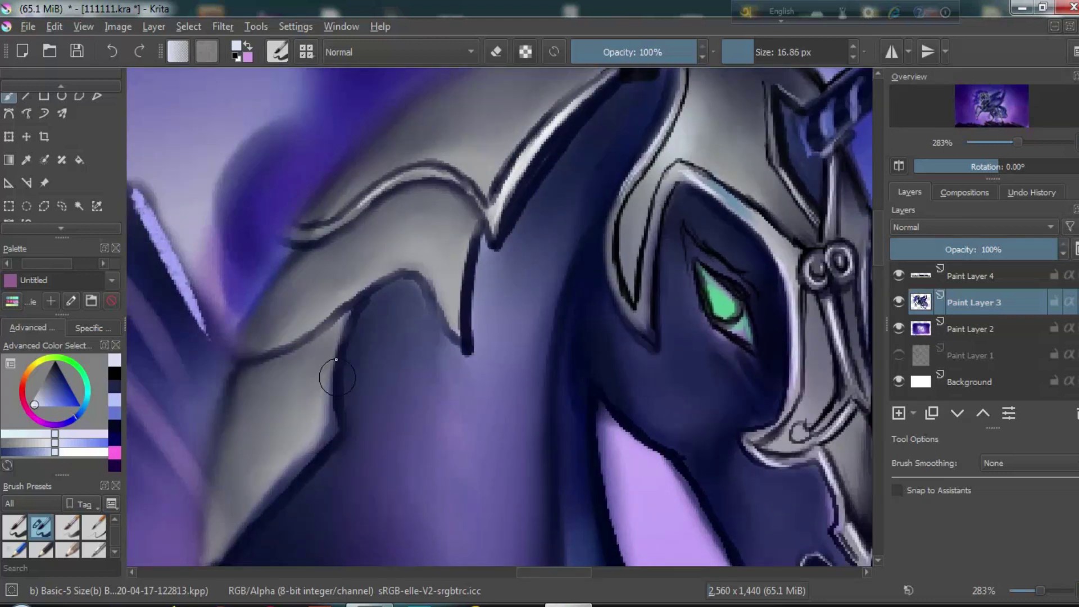
pyautogui.moveTo(319, 383); pyautogui.dragTo(325, 335)
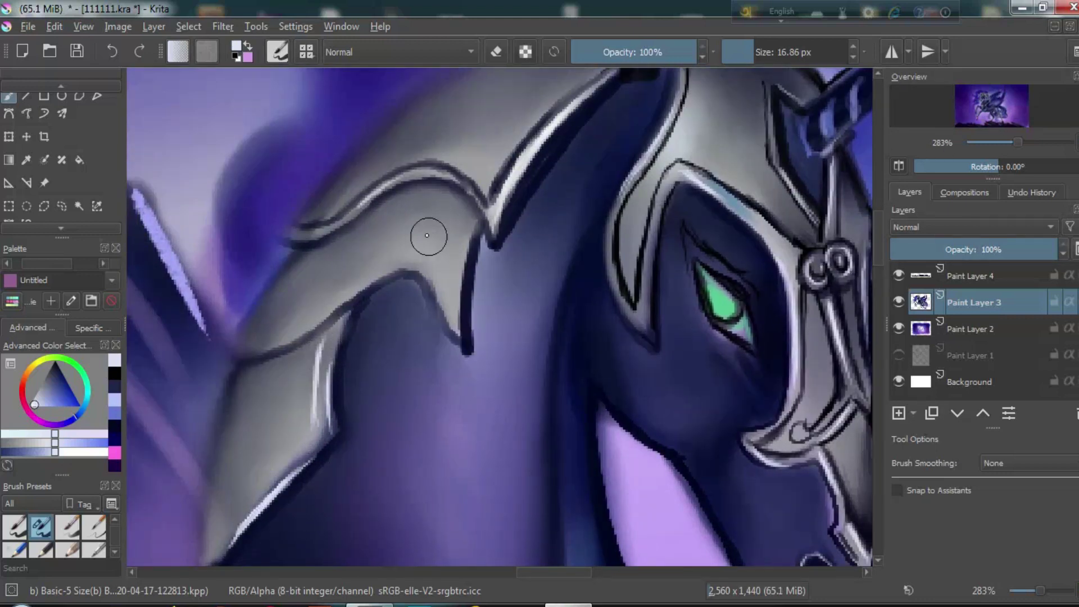
pyautogui.moveTo(330, 294); pyautogui.dragTo(391, 259)
pyautogui.keyDown('ctrl'); pyautogui.click(258, 346); pyautogui.keyUp('ctrl')
pyautogui.moveTo(246, 360); pyautogui.dragTo(406, 273)
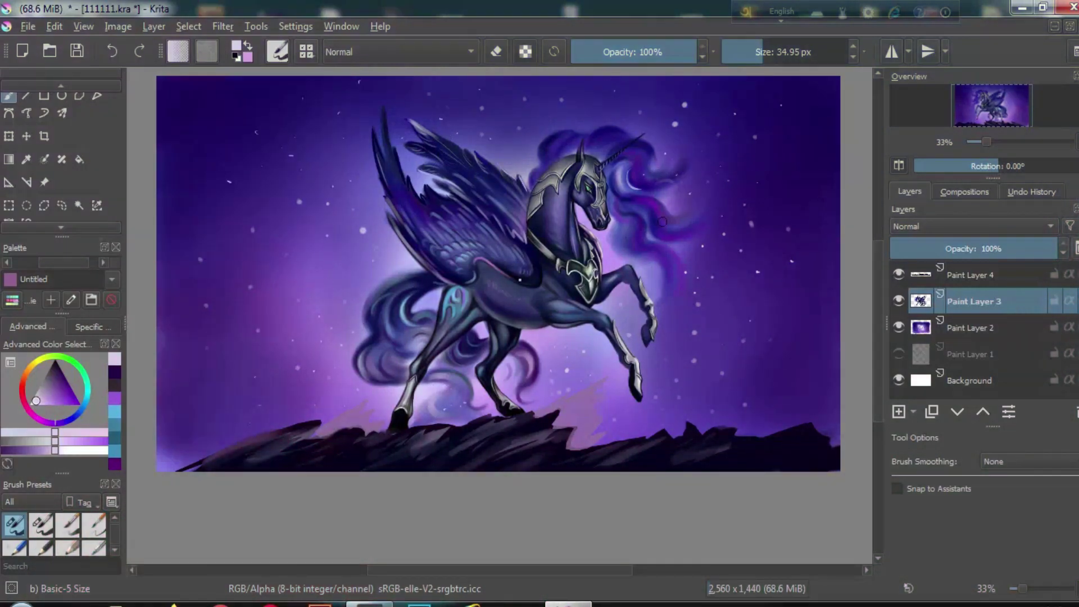
# With a smaller Texture Spray brush, repaint the shading around the chest clasp and its left hook
pyautogui.press('F6')
pyautogui.scroll(-1, 646, 337)
pyautogui.click(646, 318)
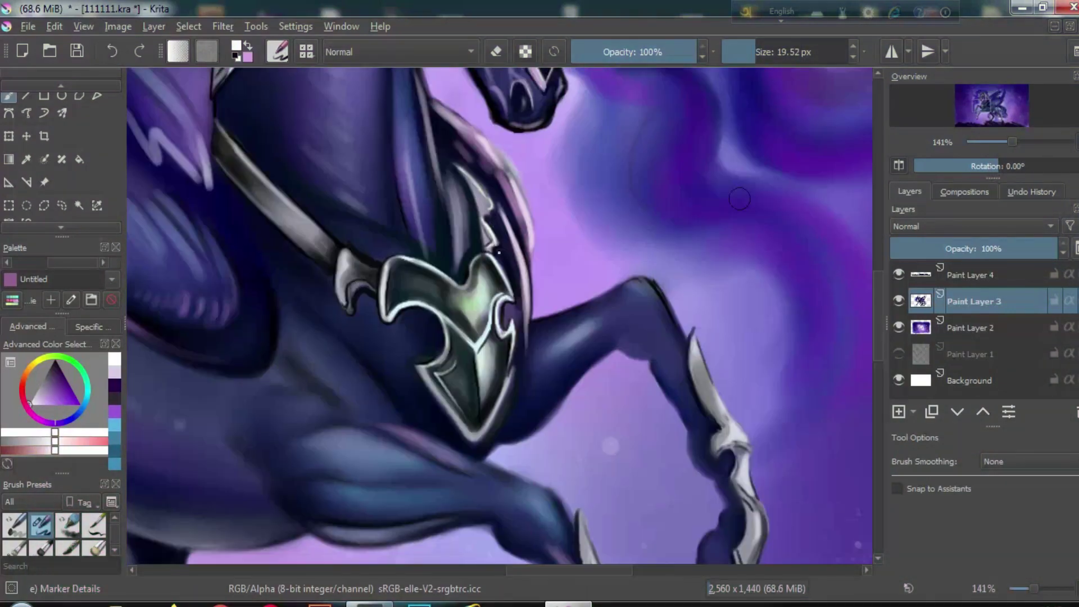
pyautogui.press('[')
pyautogui.press('[')
pyautogui.press('[')
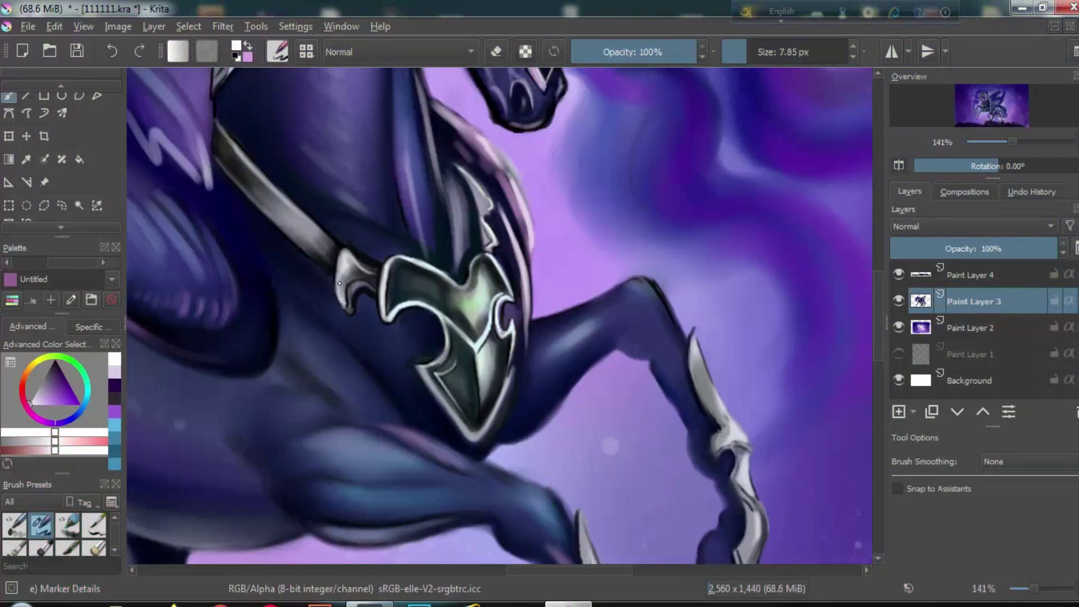
pyautogui.moveTo(370, 271); pyautogui.dragTo(354, 304)
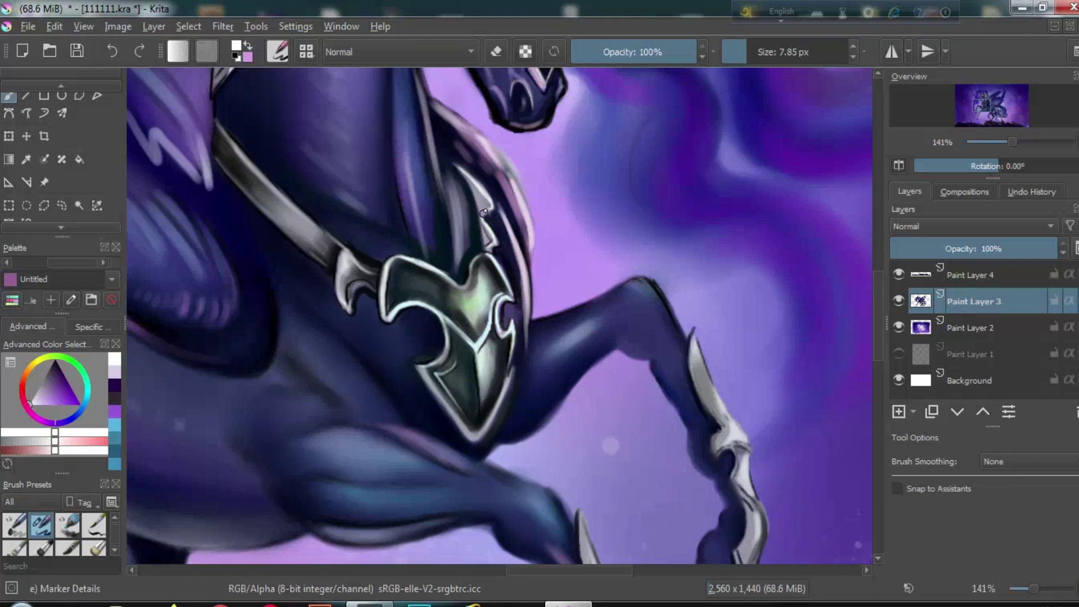
pyautogui.moveTo(484, 213); pyautogui.dragTo(496, 247)
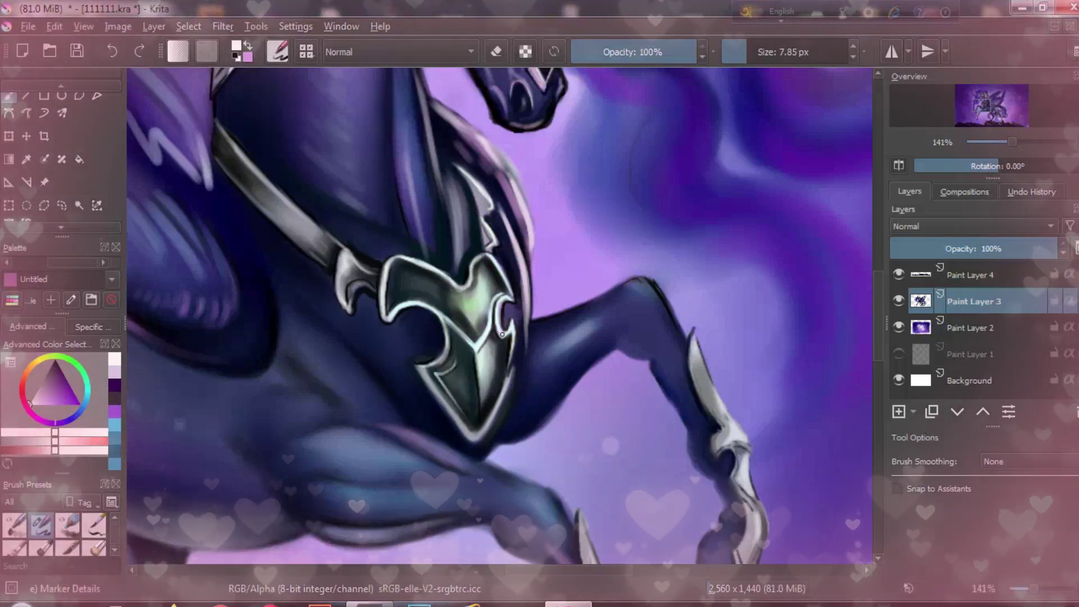
# Switch to the Basic-5 Size brush and lighten the clasp's dark centre line
pyautogui.press('F6')
pyautogui.click(535, 134)
pyautogui.scroll(2, 512, 296)
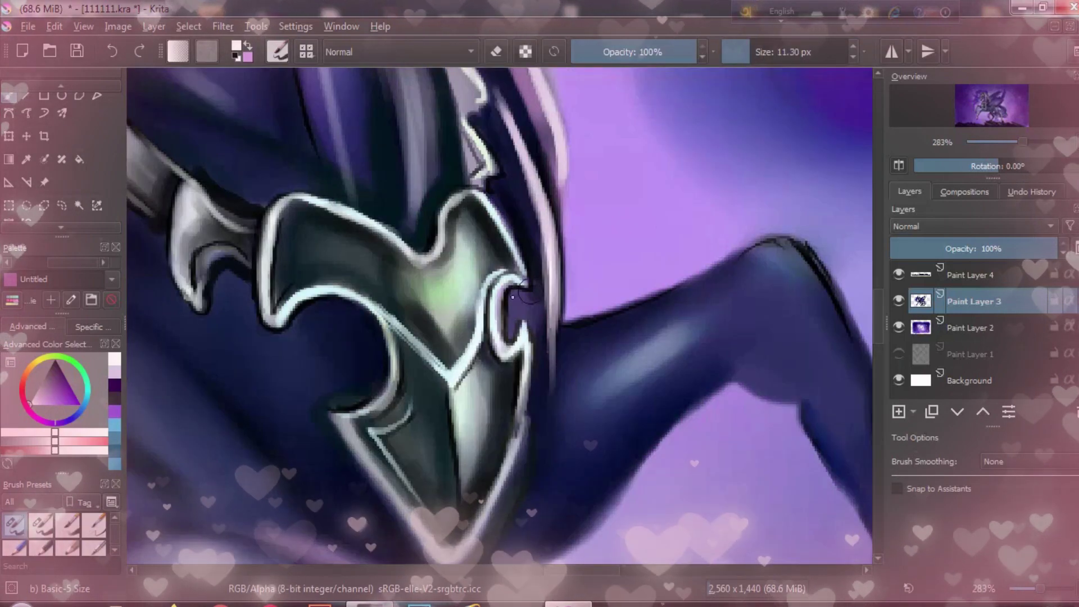
pyautogui.moveTo(455, 444); pyautogui.dragTo(453, 401)
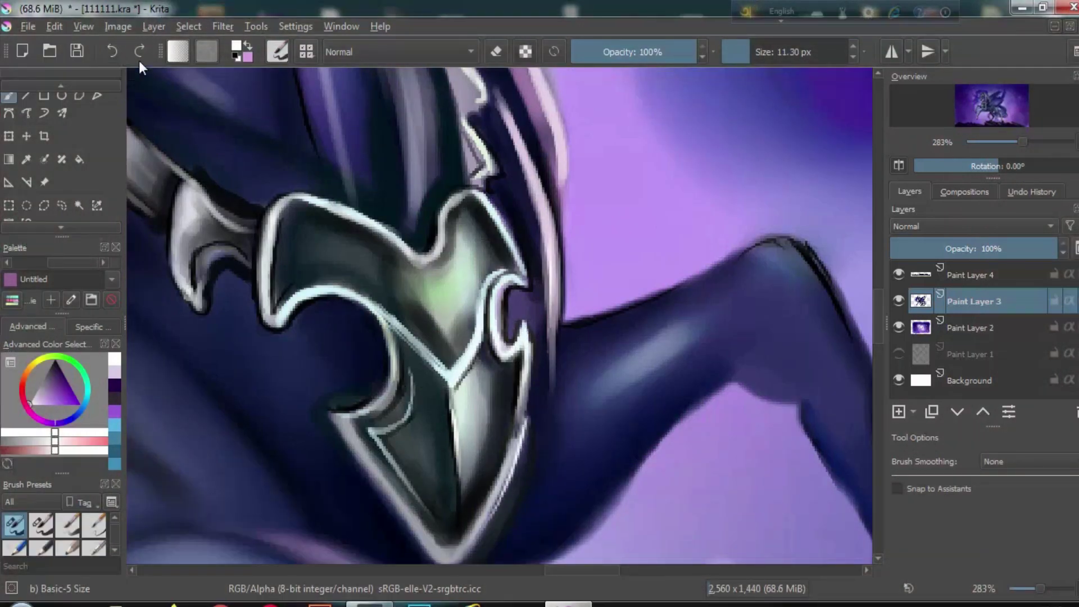
# Detail the chest clasp with black curved lines, a lavender highlight and a cyan glow
pyautogui.press('x')
pyautogui.moveTo(403, 273)
pyautogui.mouseDown()
pyautogui.moveTo(460, 259)
pyautogui.moveTo(456, 269)
pyautogui.mouseUp()
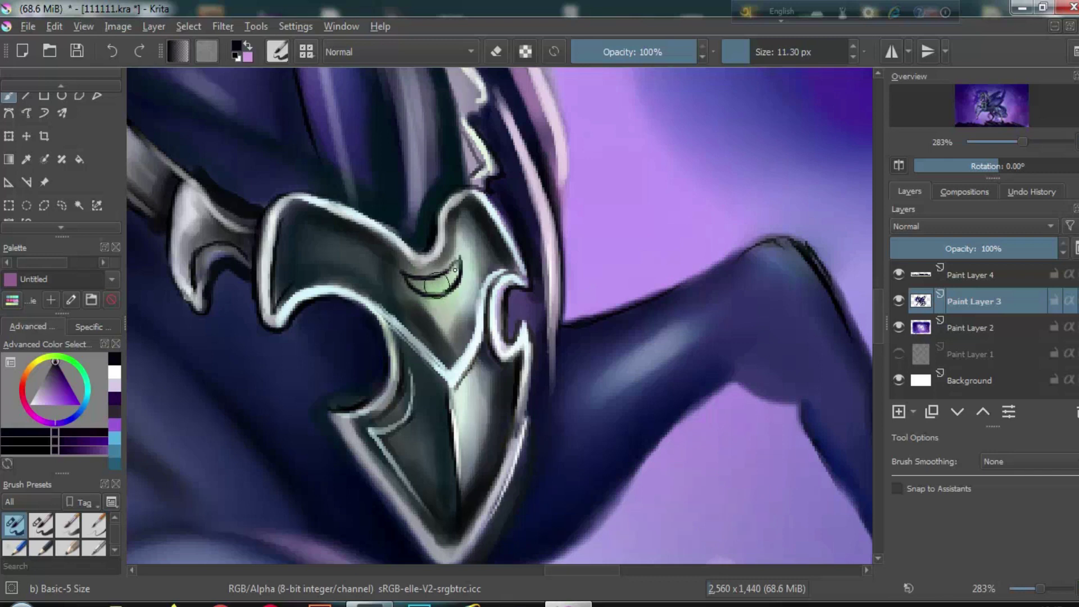
pyautogui.keyDown('ctrl'); pyautogui.click(454, 250); pyautogui.keyUp('ctrl')
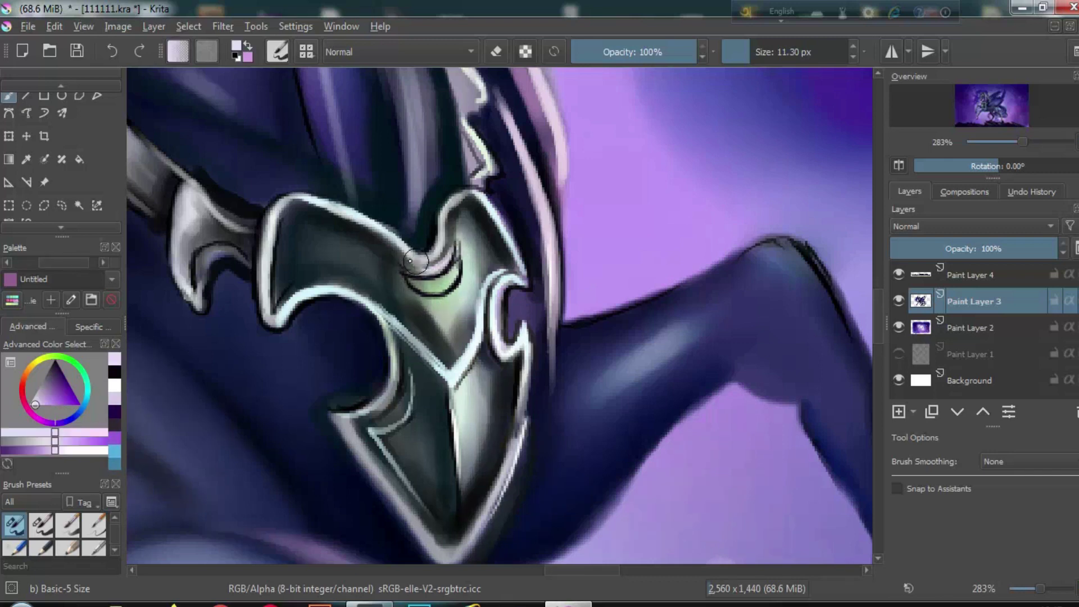
pyautogui.moveTo(381, 319); pyautogui.dragTo(391, 374)
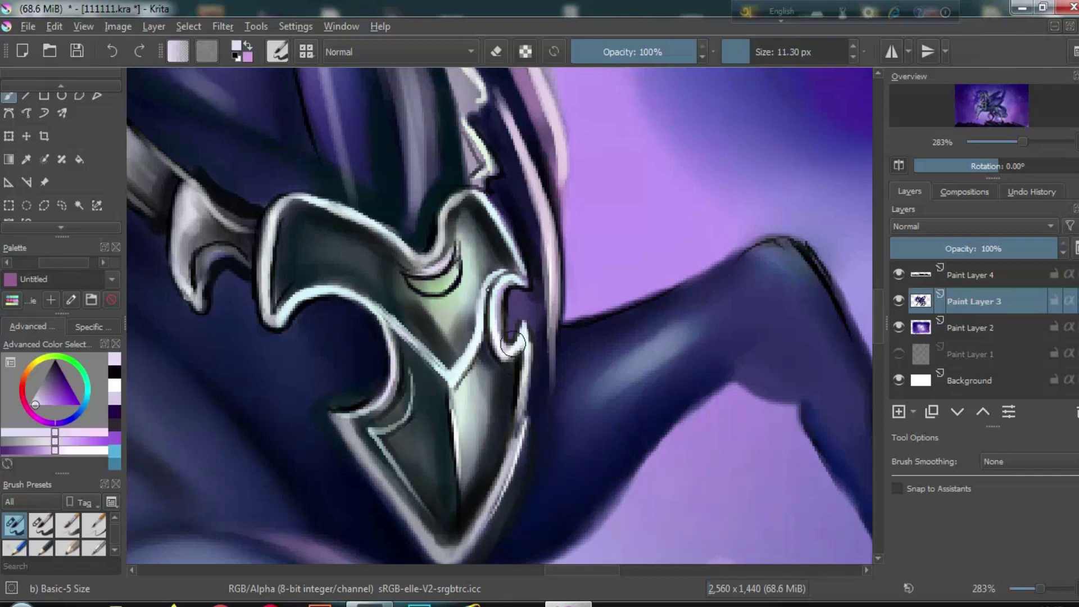
pyautogui.click(68, 400)
pyautogui.moveTo(416, 285); pyautogui.dragTo(456, 280)
# Lighten the front hoof with purple strokes
pyautogui.keyDown('ctrl'); pyautogui.click(470, 334); pyautogui.keyUp('ctrl')
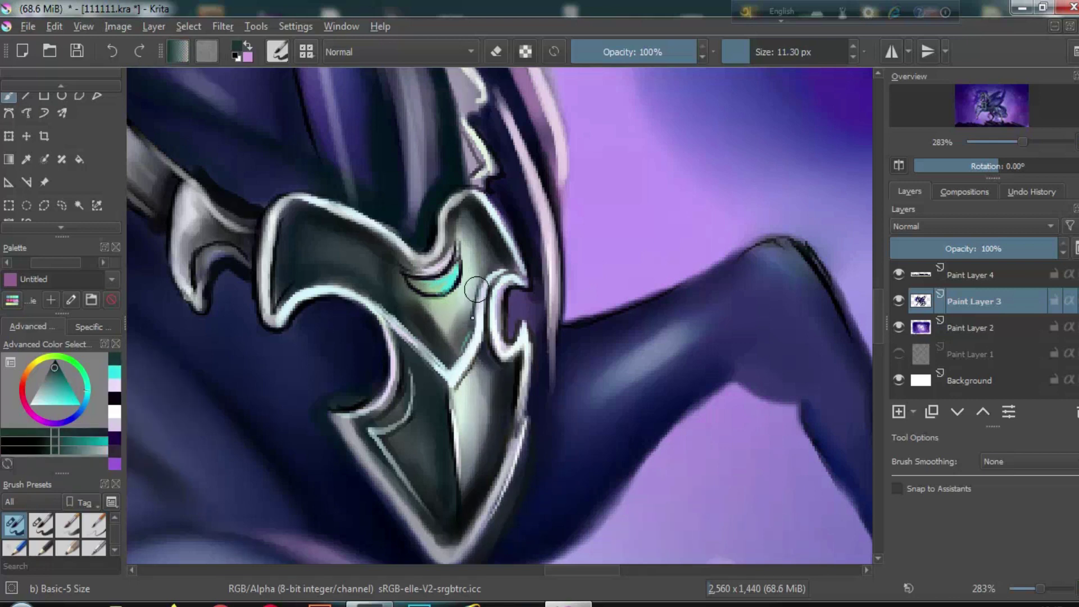
pyautogui.keyDown('ctrl'); pyautogui.click(450, 433); pyautogui.keyUp('ctrl')
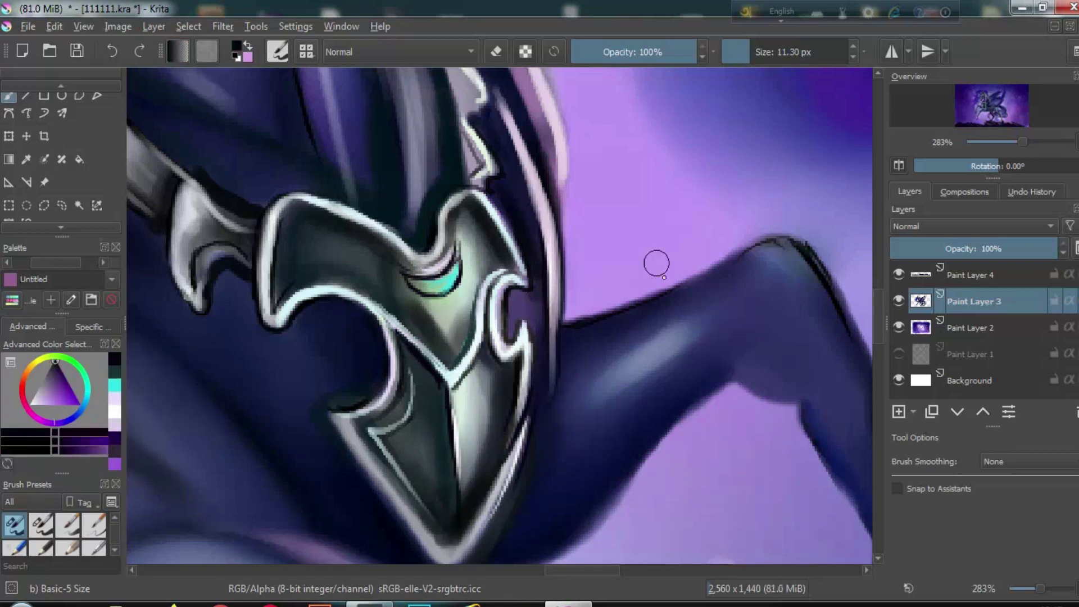
pyautogui.scroll(-5, 731, 319)
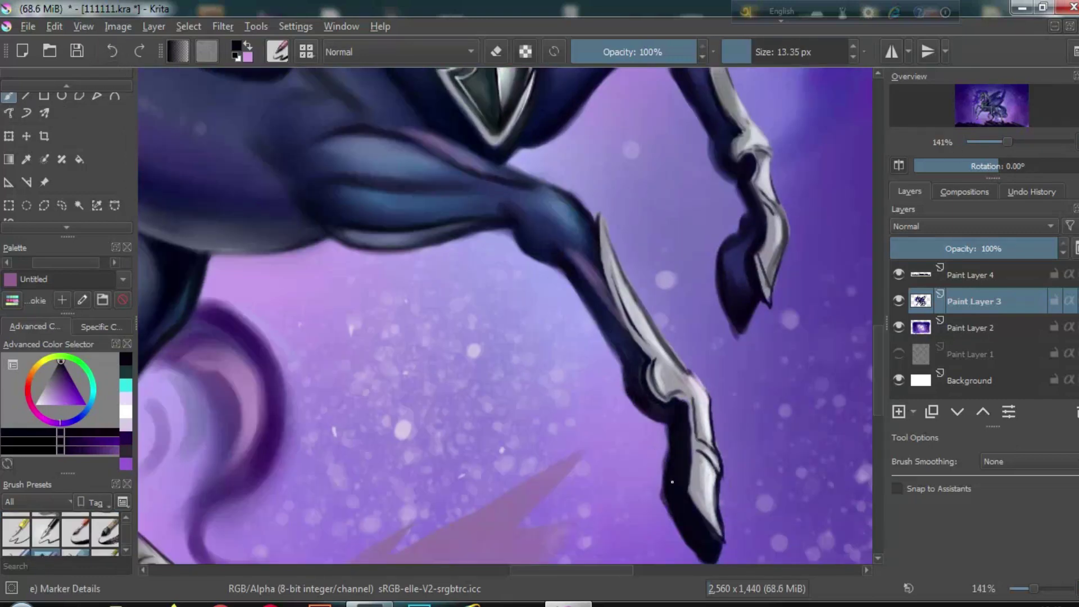
pyautogui.keyDown('ctrl'); pyautogui.click(554, 489); pyautogui.keyUp('ctrl')
pyautogui.moveTo(699, 548); pyautogui.dragTo(683, 509)
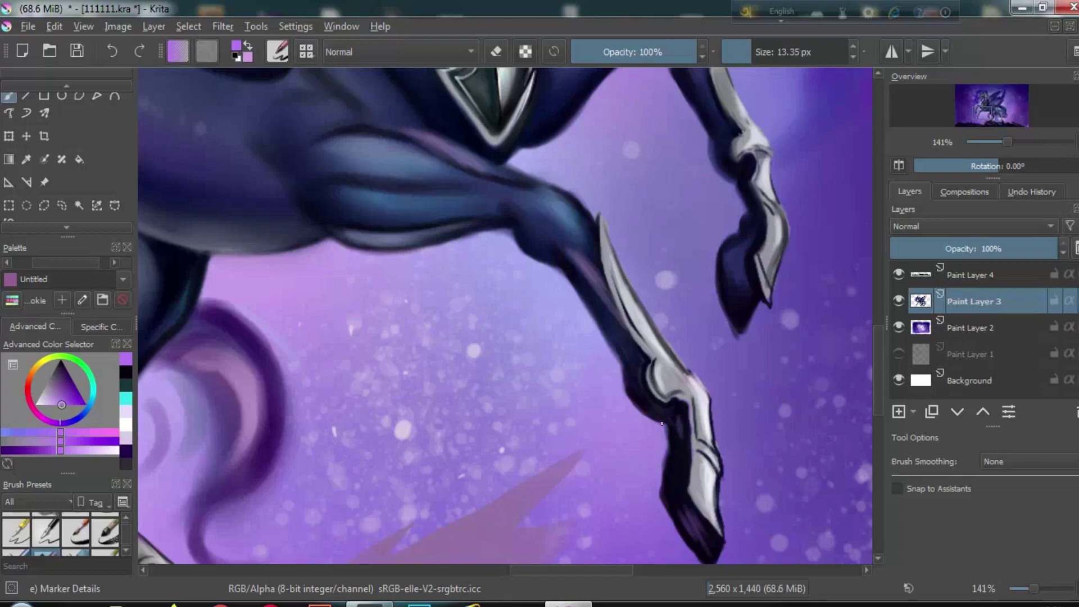
# Add light purple highlights along the hoof and upper foreleg
pyautogui.moveTo(720, 275); pyautogui.dragTo(728, 320)
pyautogui.keyDown('ctrl'); pyautogui.click(145, 398); pyautogui.keyUp('ctrl')
pyautogui.moveTo(737, 279); pyautogui.dragTo(745, 306)
pyautogui.moveTo(756, 52); pyautogui.dragTo(746, 52)
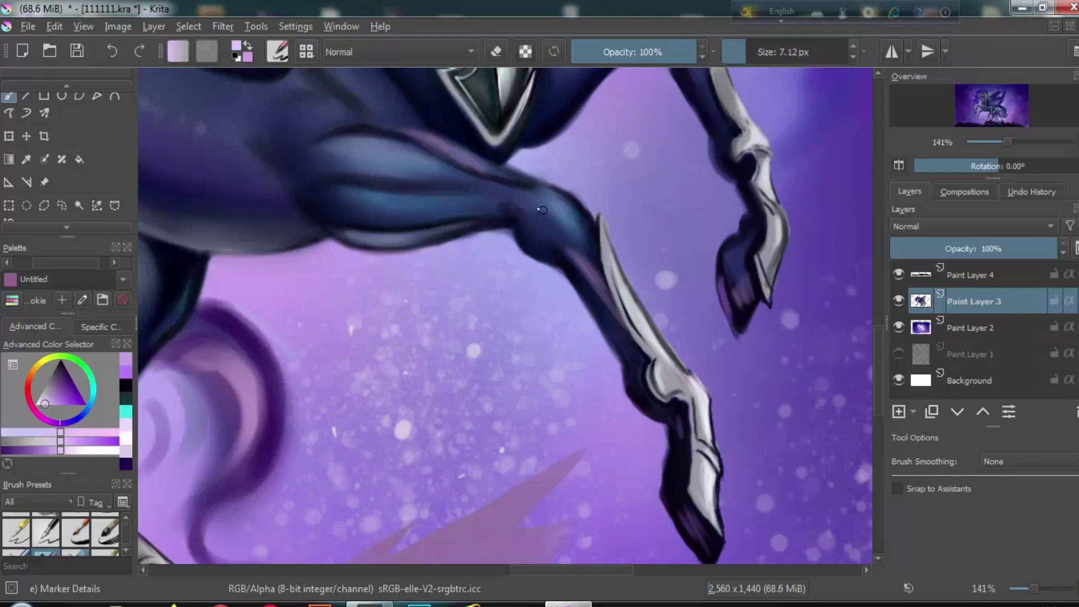
pyautogui.moveTo(562, 202); pyautogui.dragTo(582, 233)
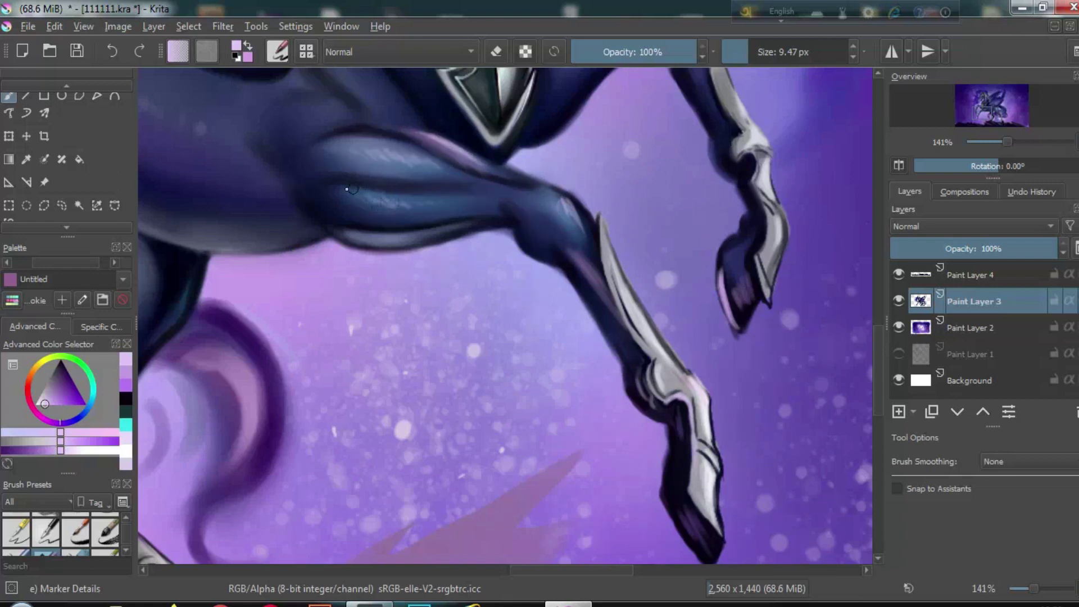
pyautogui.moveTo(341, 189); pyautogui.dragTo(369, 194)
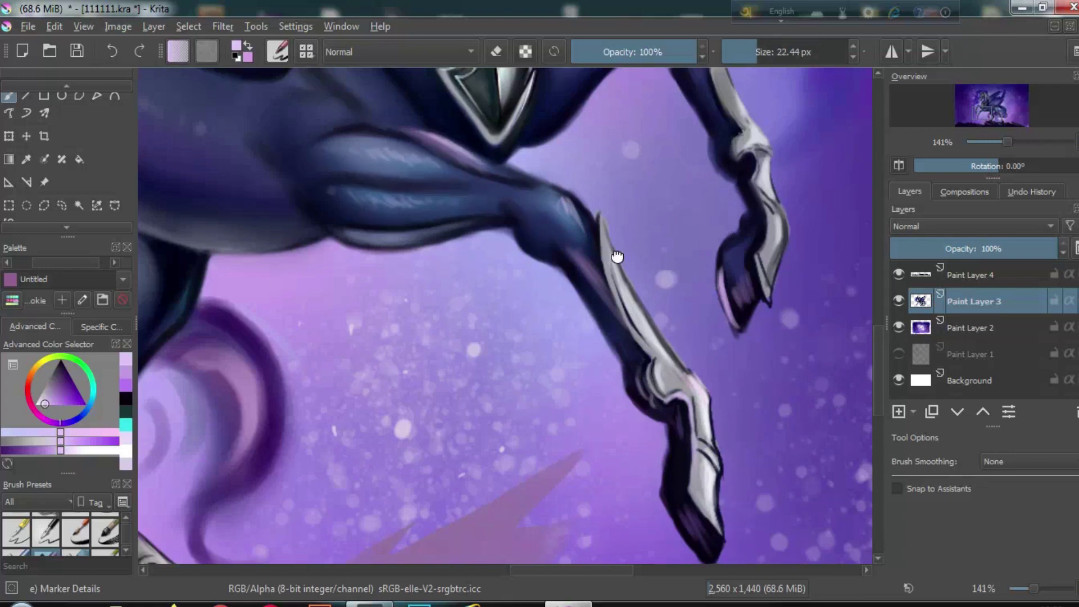
pyautogui.press('-')
pyautogui.press('-')
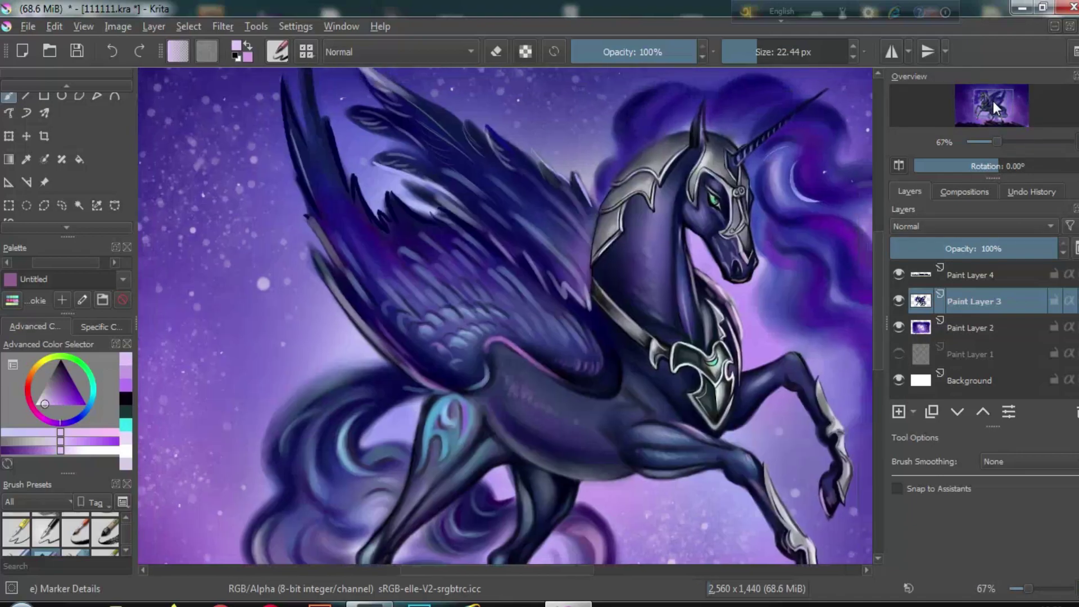
pyautogui.keyDown('ctrl'); pyautogui.click(652, 169); pyautogui.keyUp('ctrl')
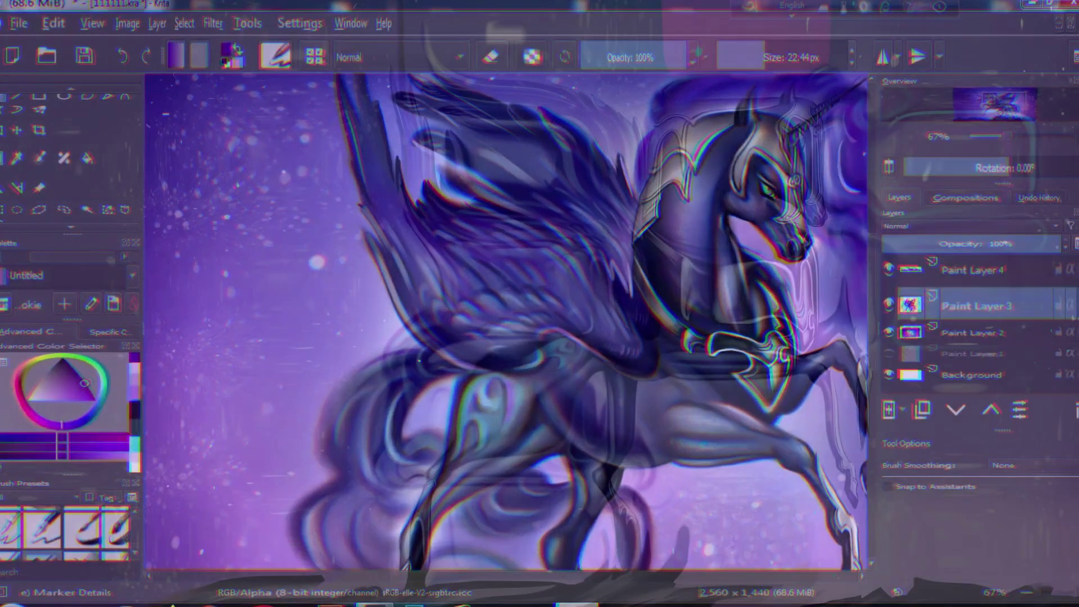